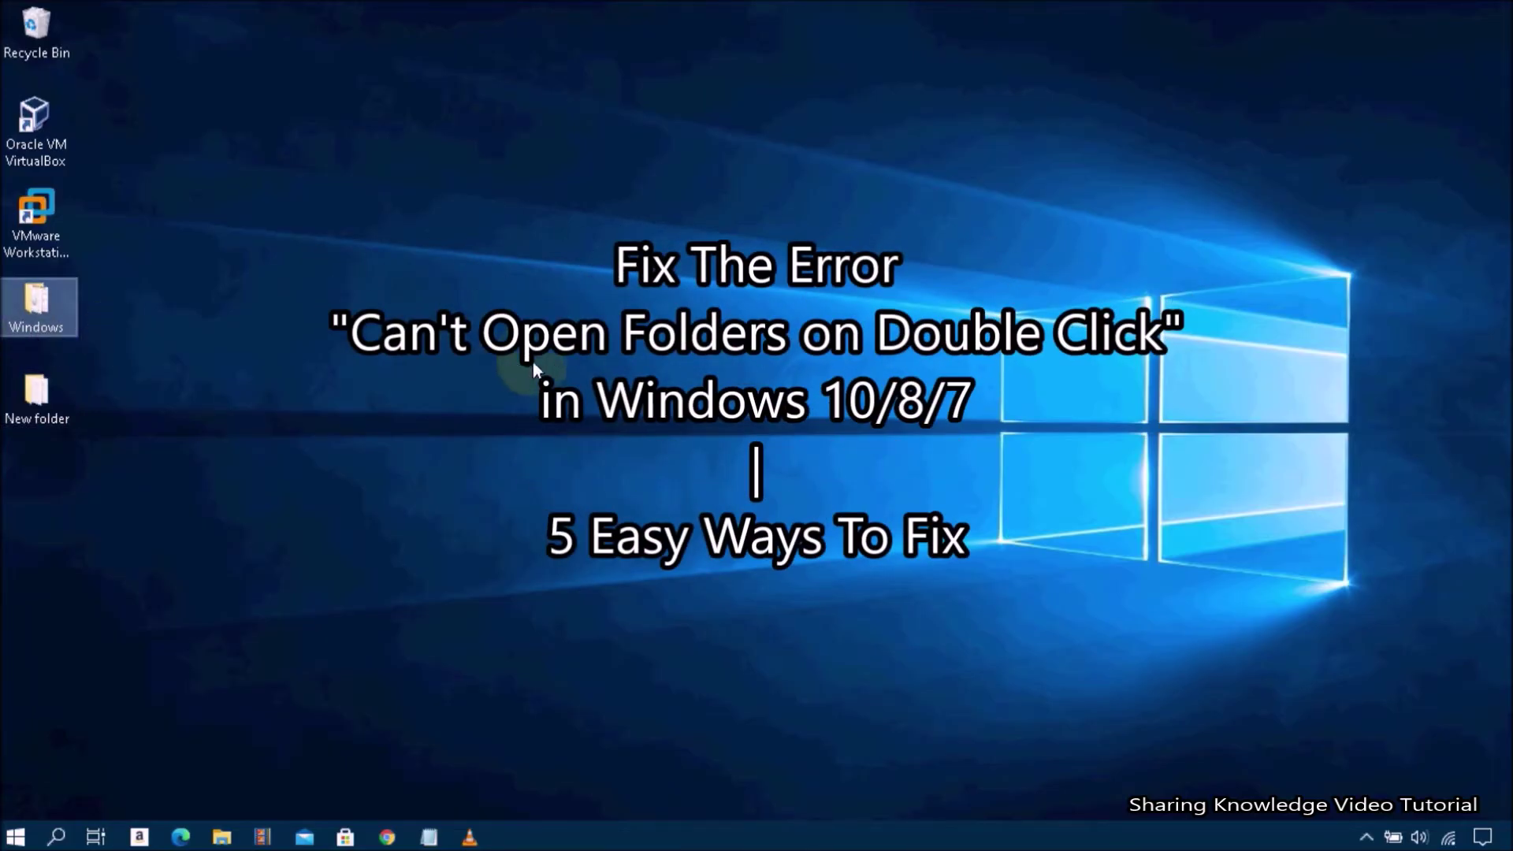
Open File Explorer and try the Documents, Pictures, Downloads, Desktop, New folder and Windows tiles
{"action": "key", "text": "super+e"}
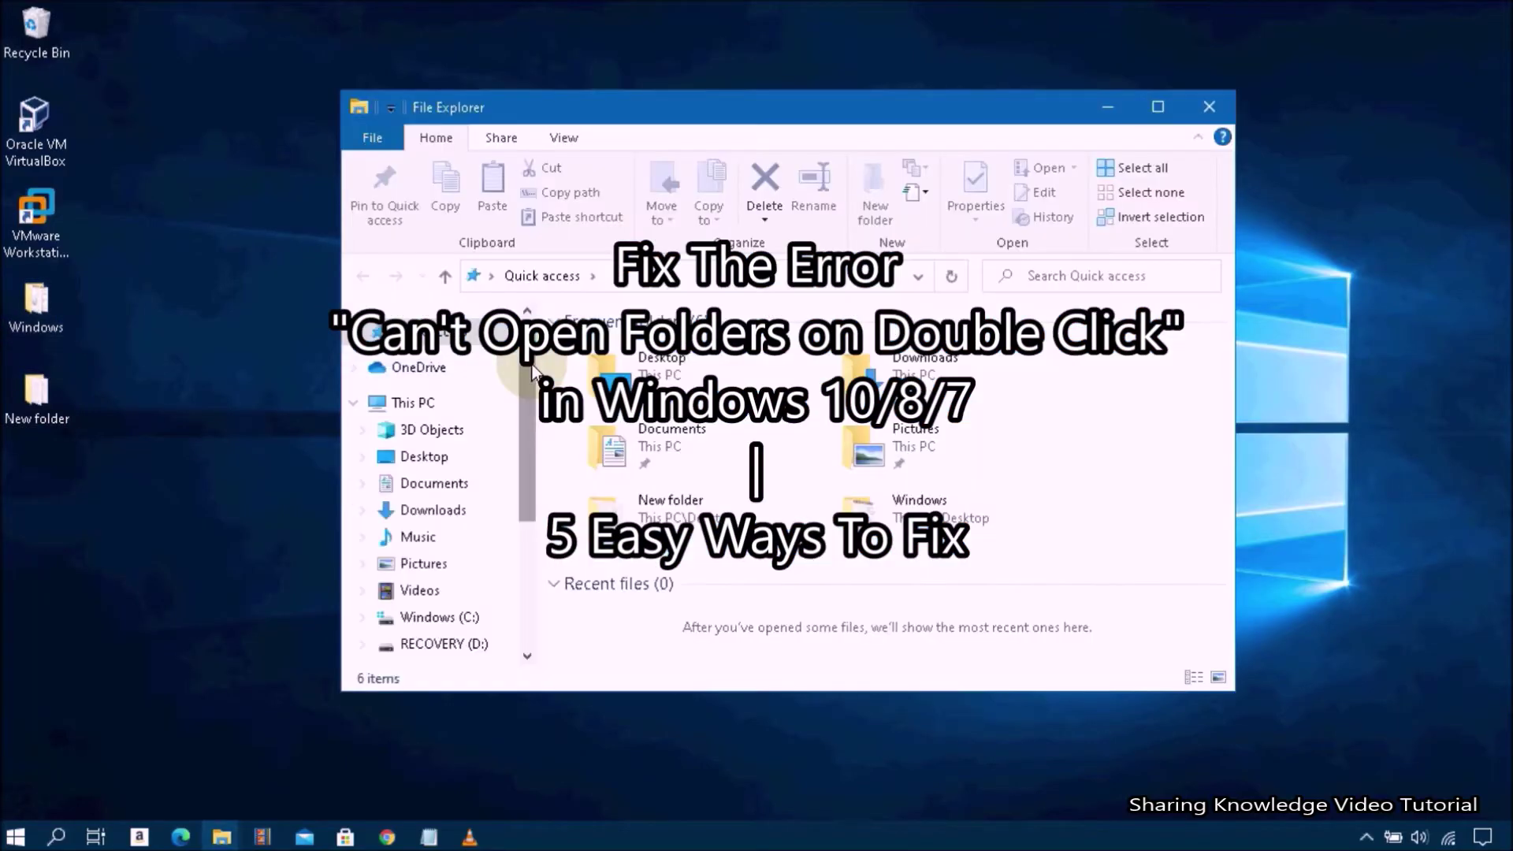
{"action": "left_click", "coordinate": [668, 428]}
{"action": "left_click", "coordinate": [896, 437]}
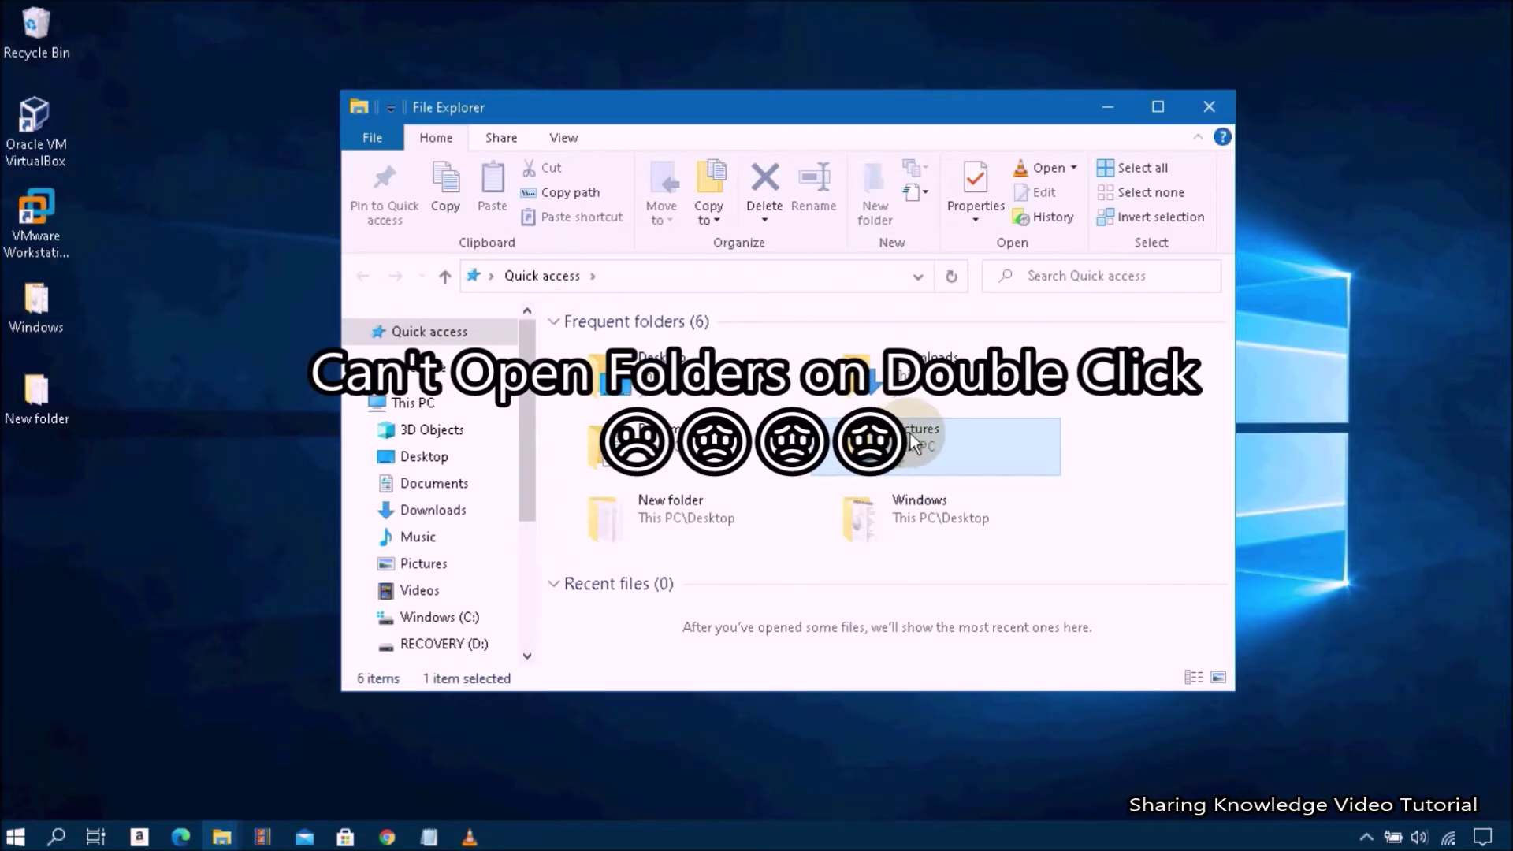
{"action": "left_click", "coordinate": [898, 395]}
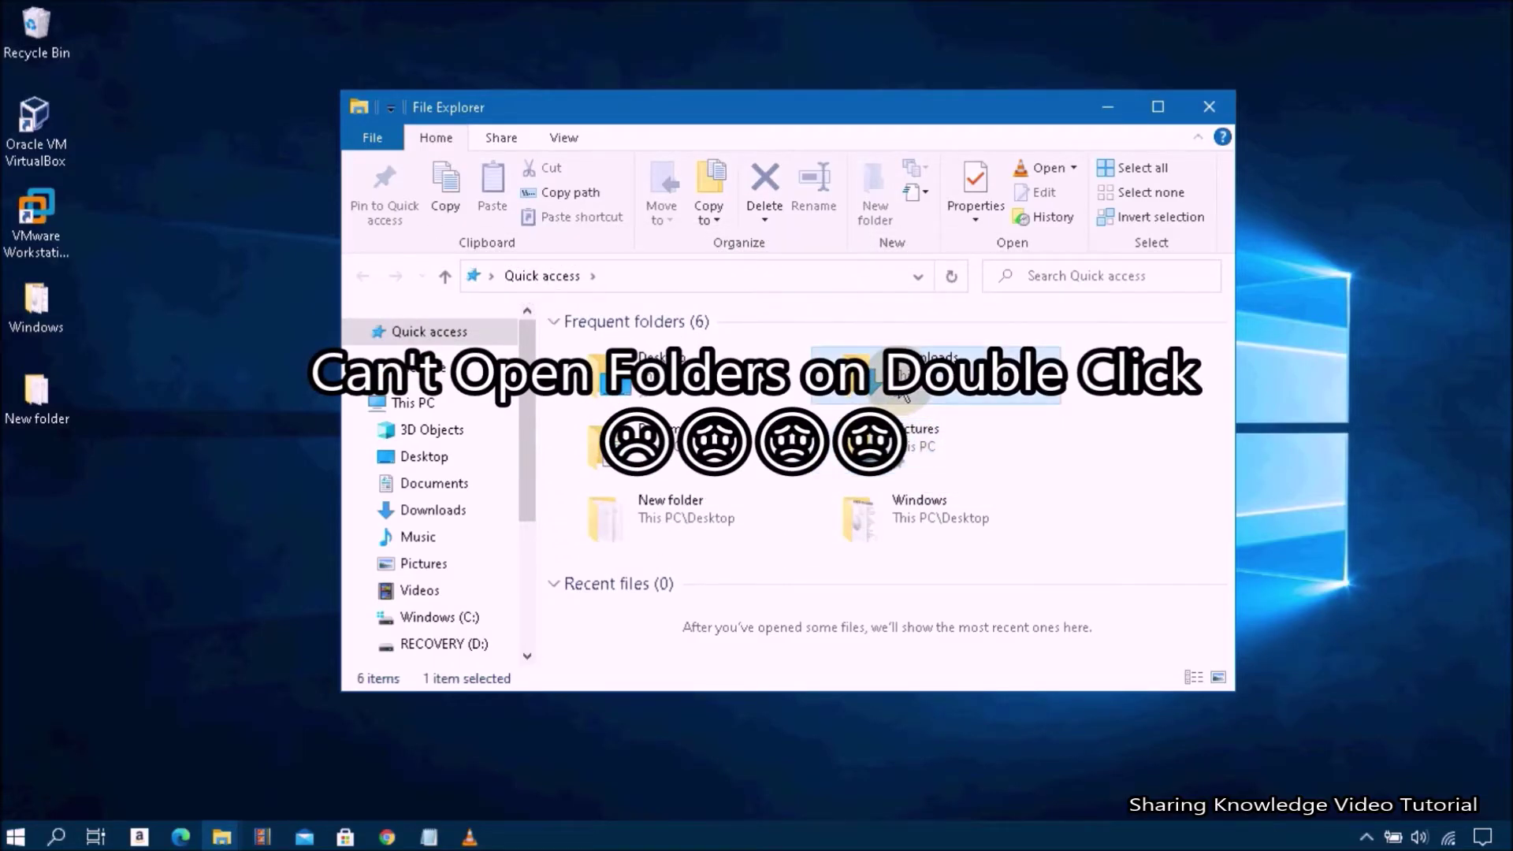
{"action": "left_click", "coordinate": [642, 390]}
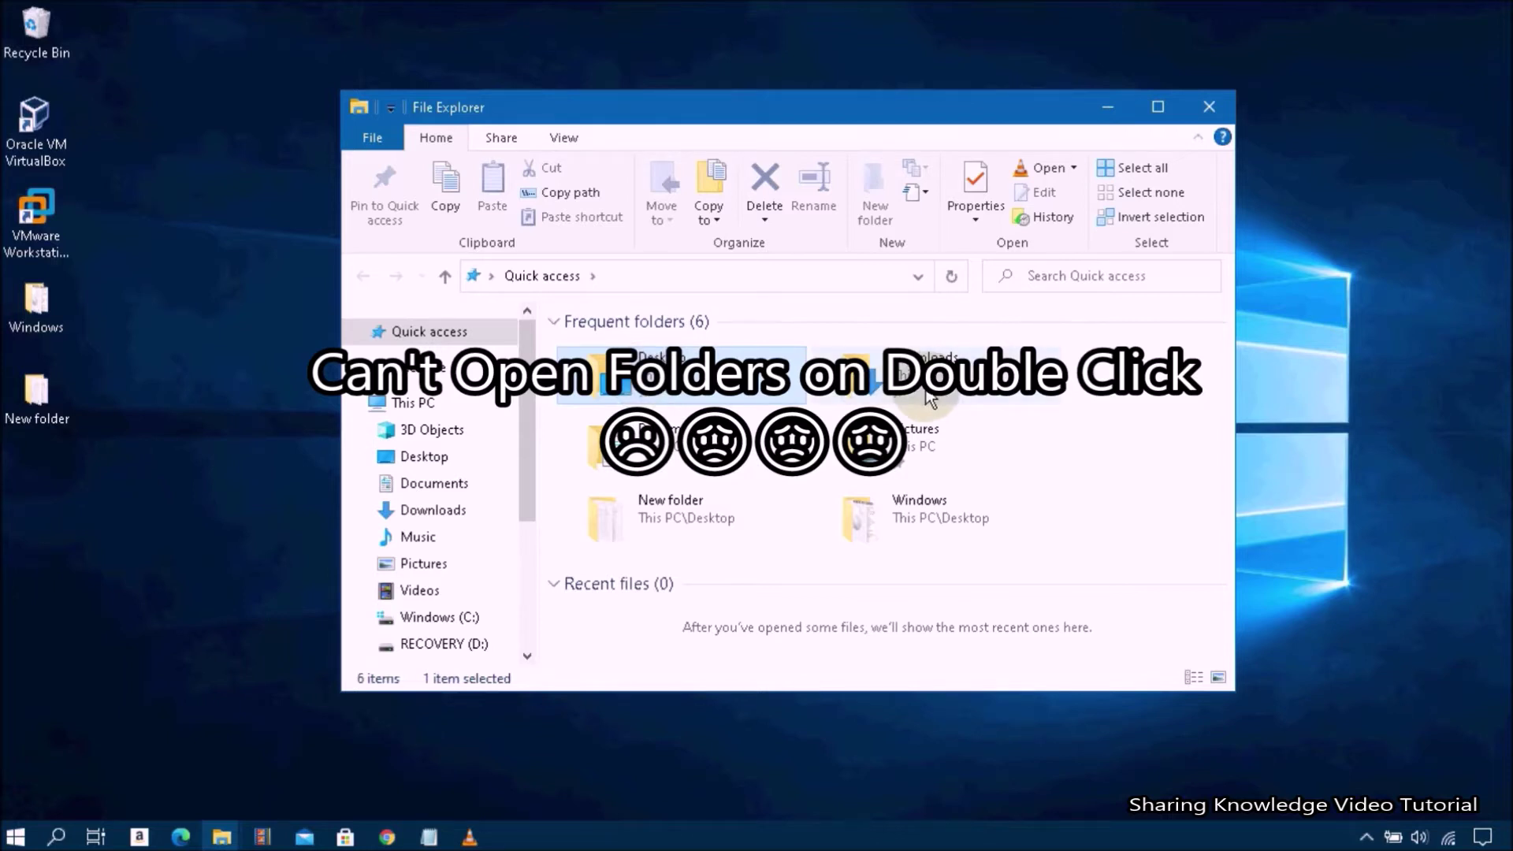
{"action": "left_click", "coordinate": [697, 520]}
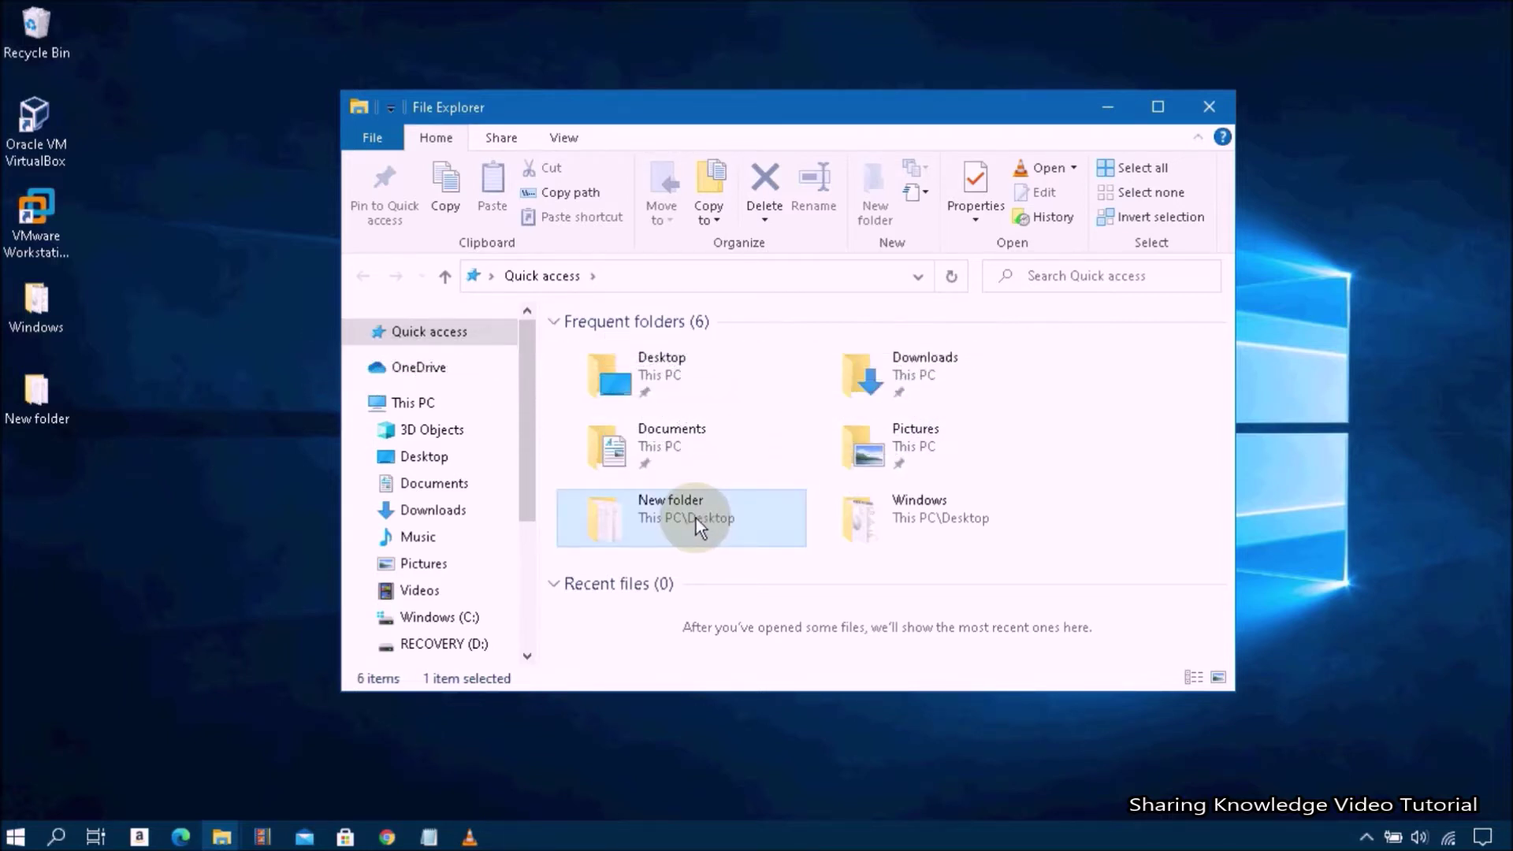
{"action": "left_click", "coordinate": [907, 513]}
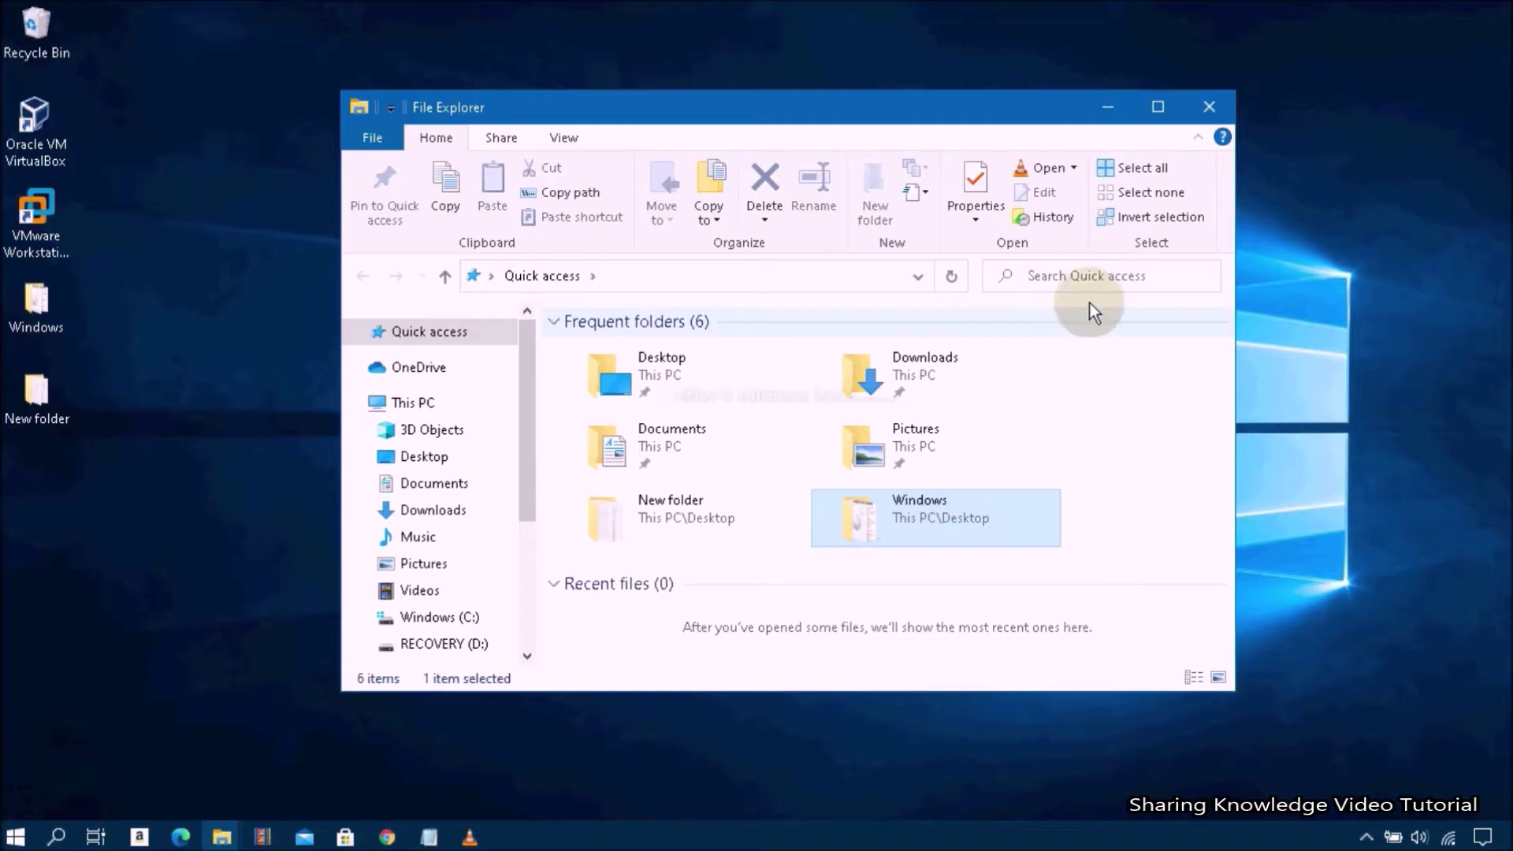
Minimize File Explorer and refresh the desktop twice
{"action": "left_click", "coordinate": [1110, 110]}
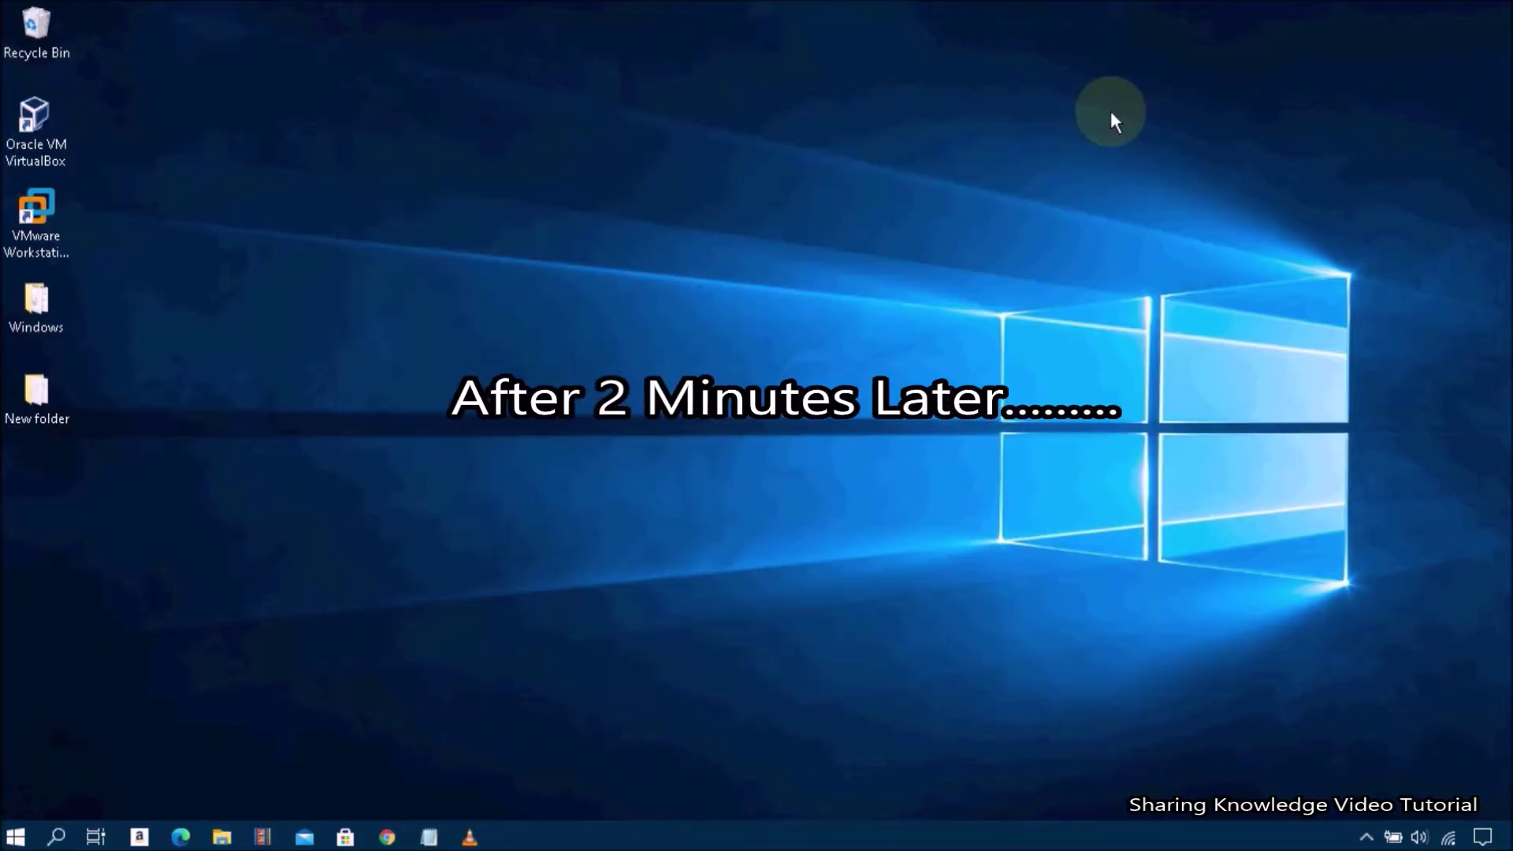
{"action": "right_click", "coordinate": [829, 280]}
{"action": "left_click", "coordinate": [906, 341]}
{"action": "right_click", "coordinate": [812, 328]}
{"action": "left_click", "coordinate": [829, 389]}
Open and close New folder and Windows from the desktop, then Documents in File Explorer
{"action": "double_click", "coordinate": [41, 403]}
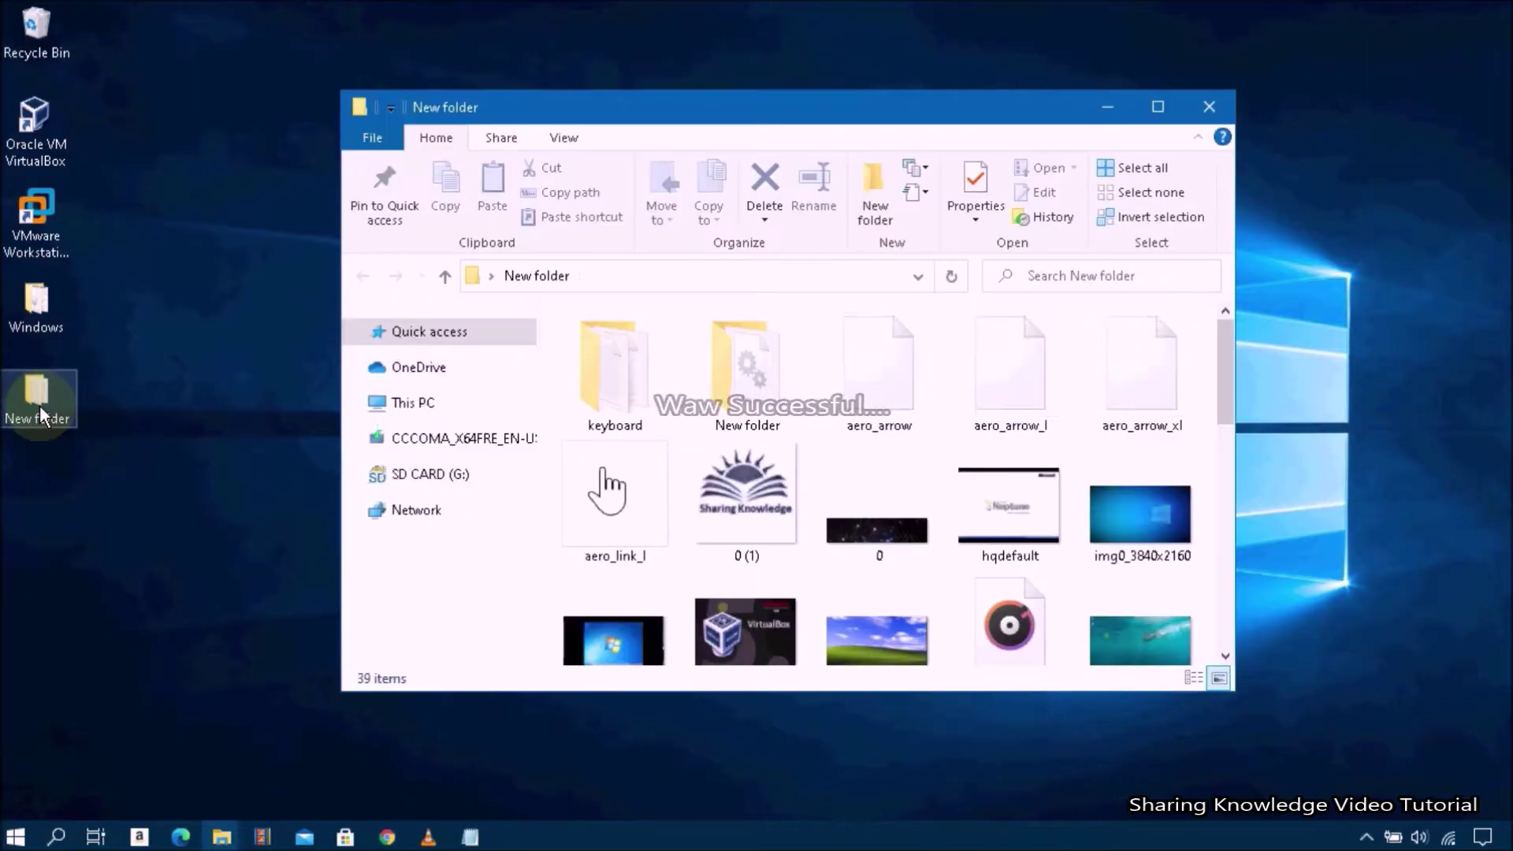
{"action": "left_click", "coordinate": [1214, 105]}
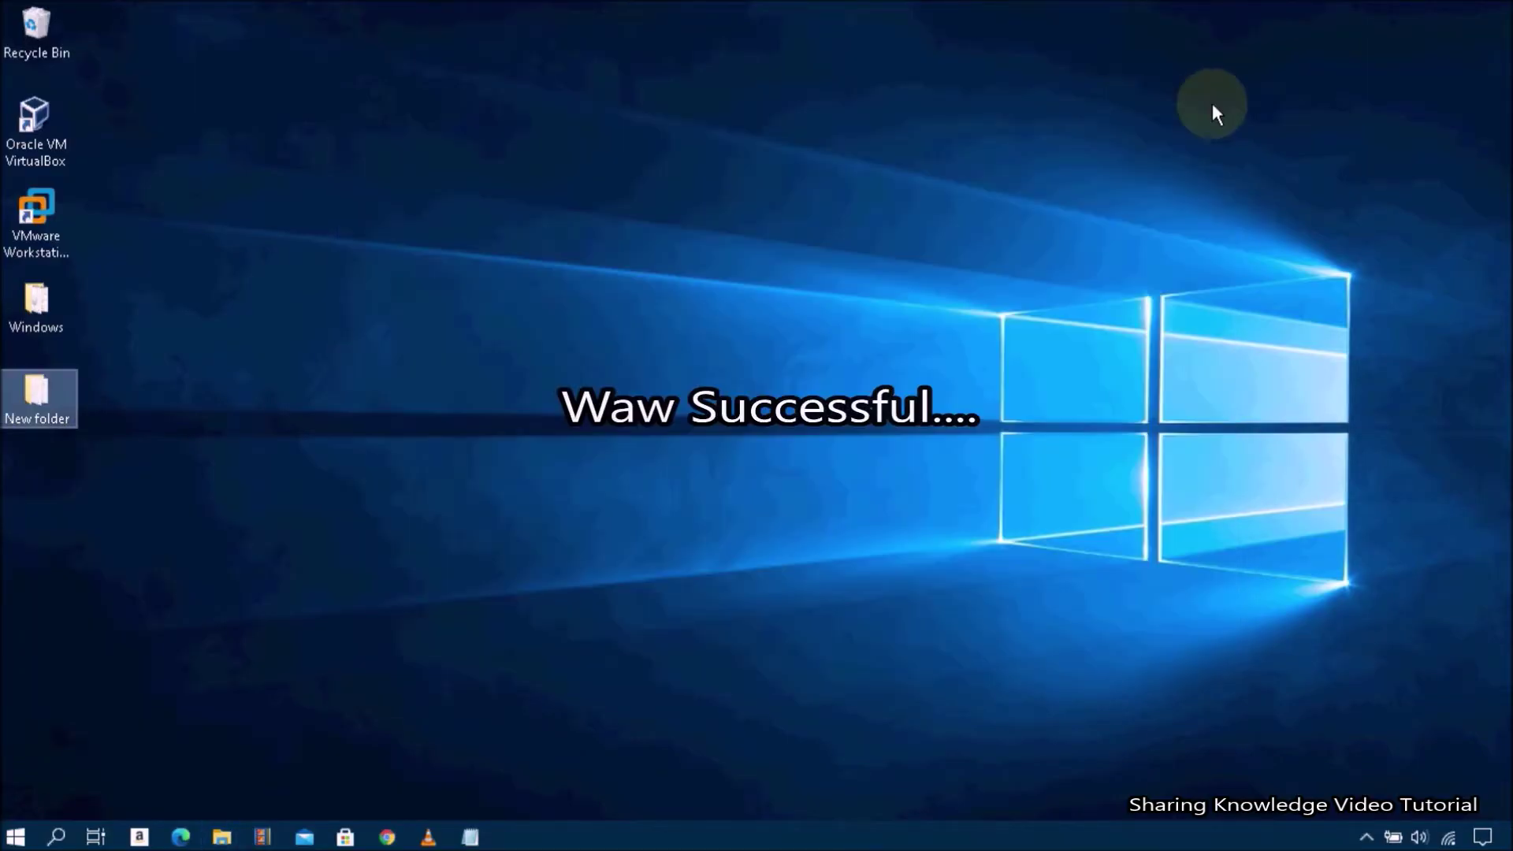
{"action": "left_click", "coordinate": [55, 305]}
{"action": "double_click", "coordinate": [50, 302]}
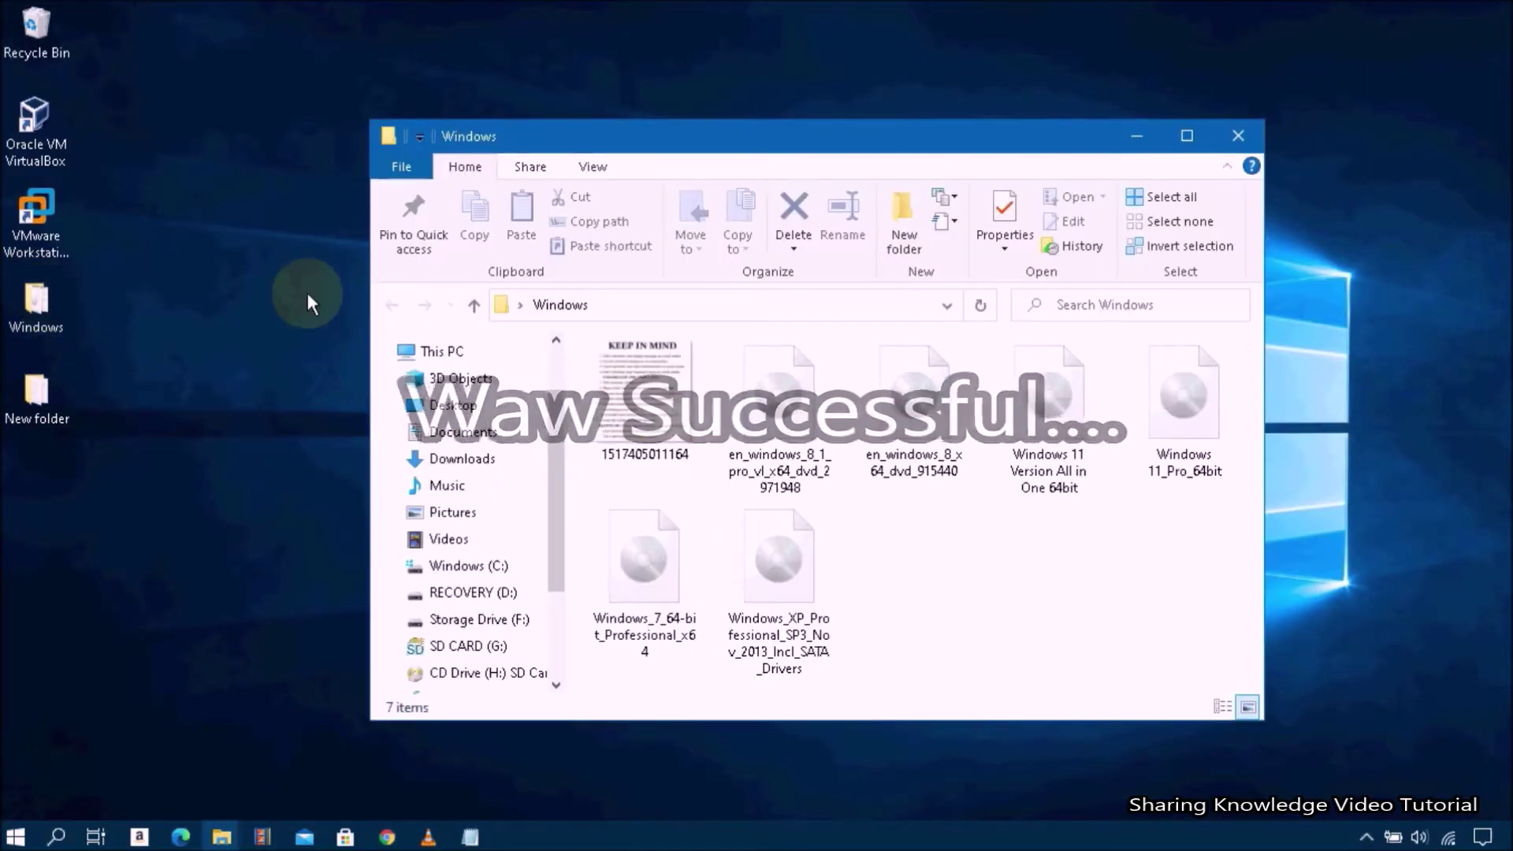
{"action": "left_click", "coordinate": [1251, 129]}
{"action": "key", "text": "super+e"}
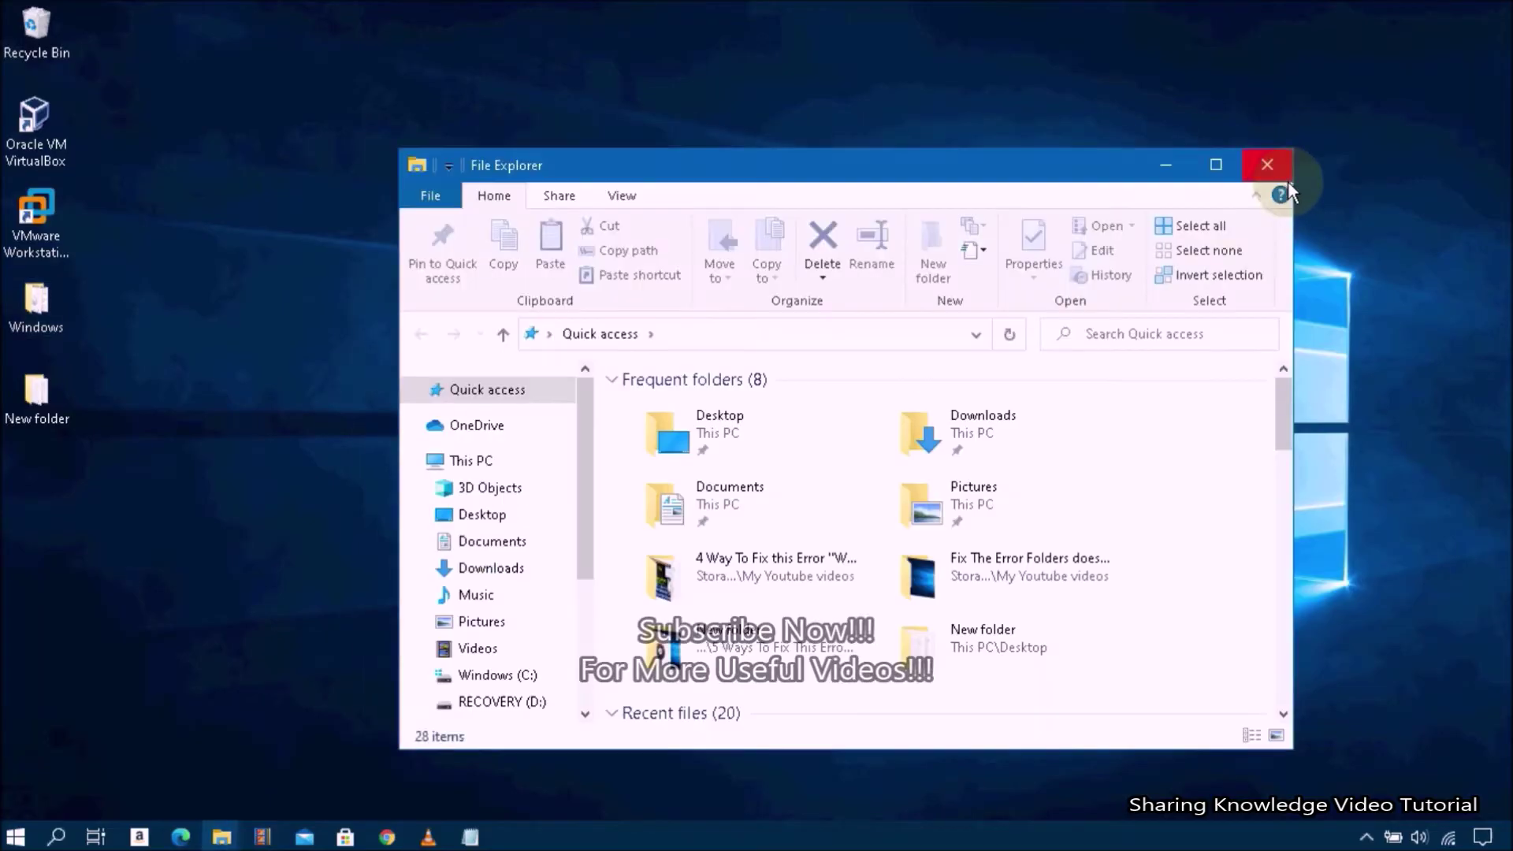
{"action": "double_click", "coordinate": [933, 504]}
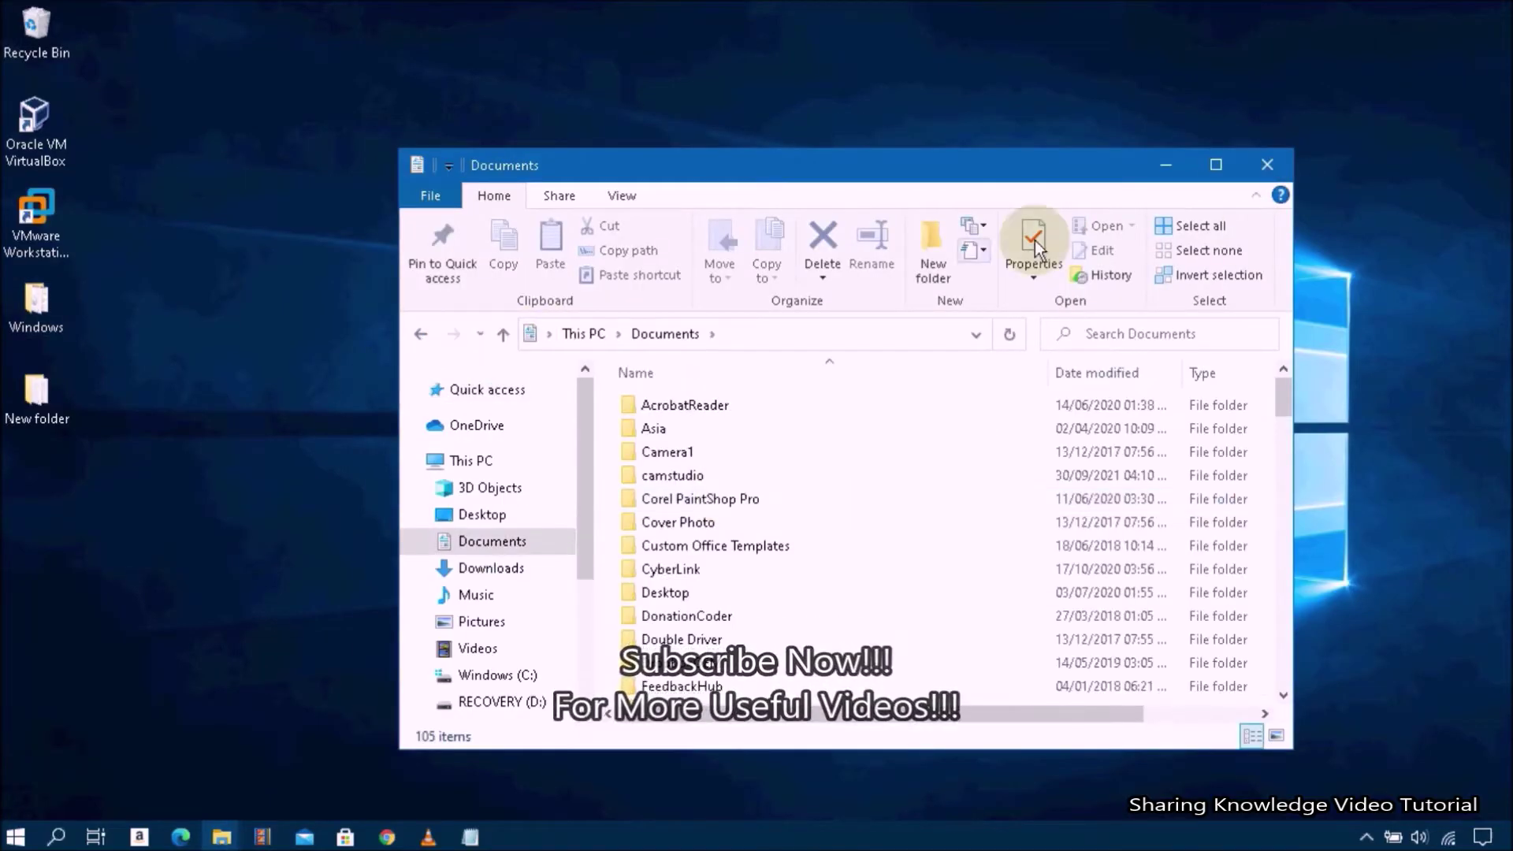
{"action": "left_click", "coordinate": [1278, 162]}
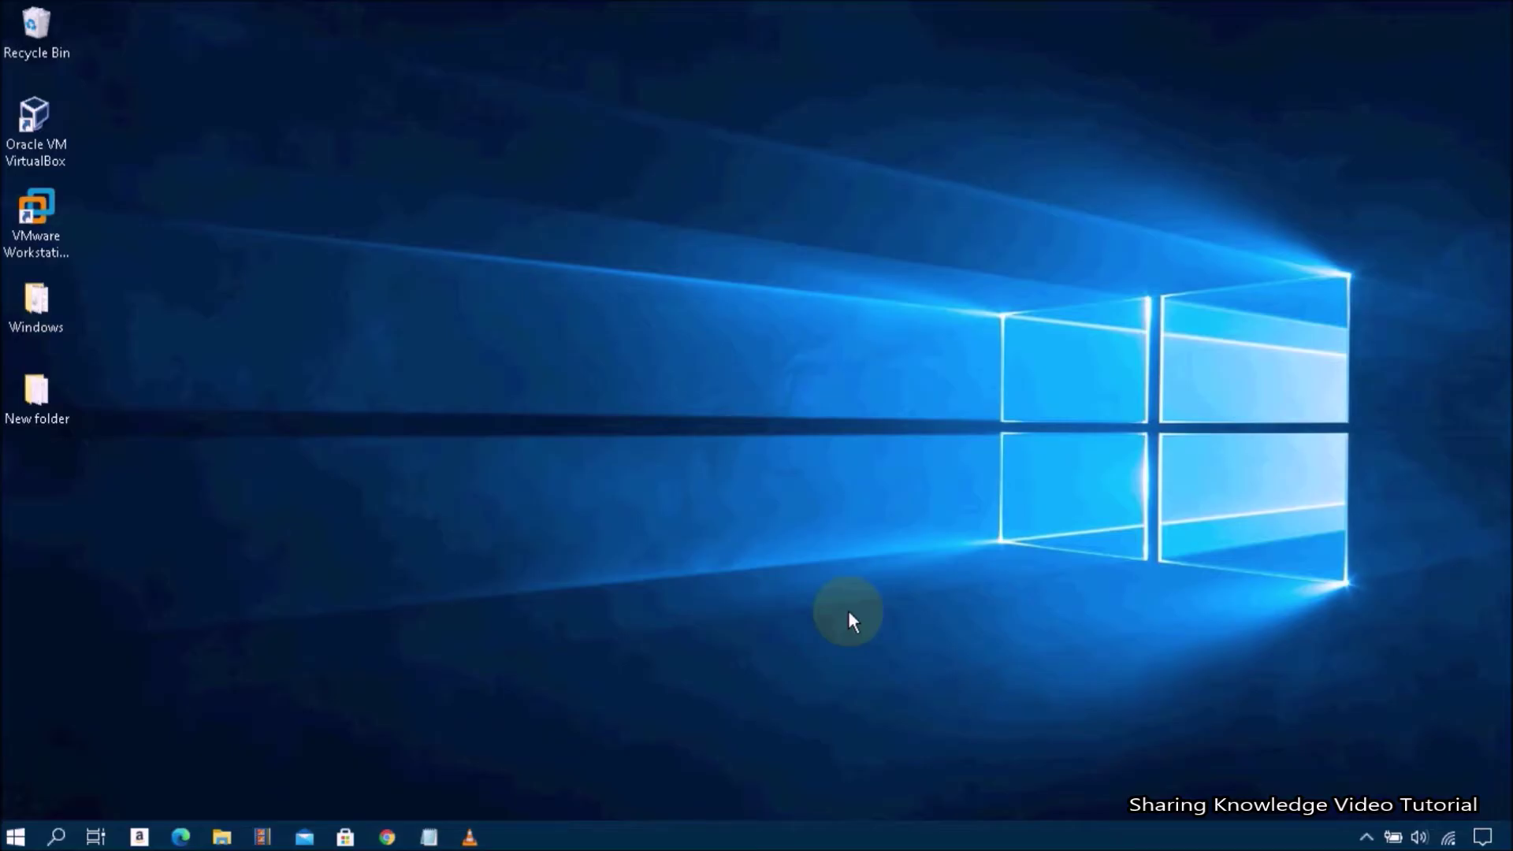
From Settings > Update & Security > Windows Security, launch the Windows Security app
{"action": "key", "text": "super+i"}
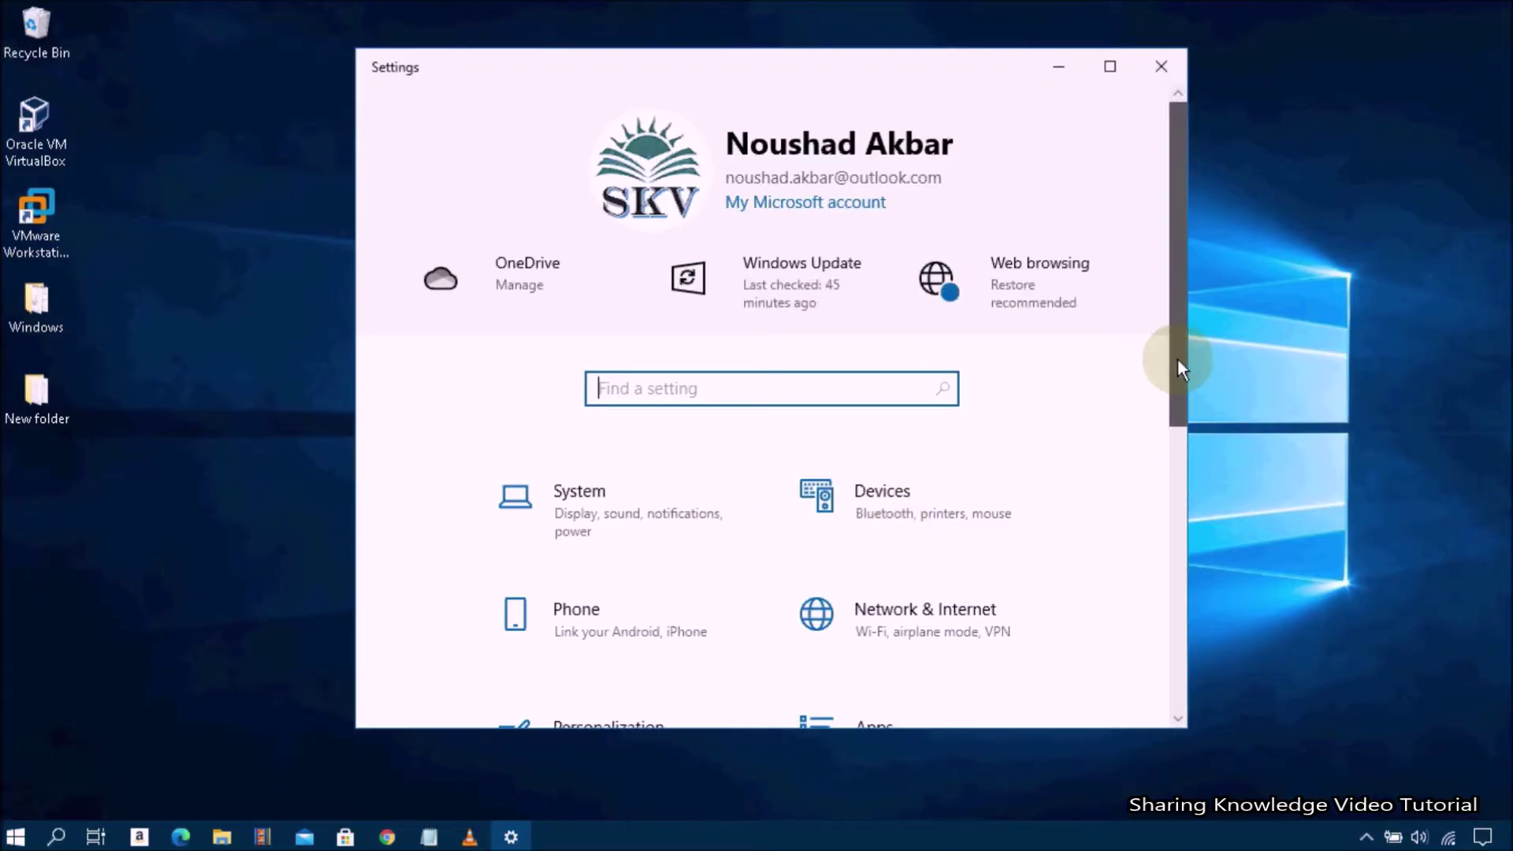
{"action": "left_click_drag", "start_coordinate": [1182, 356], "coordinate": [1170, 682]}
{"action": "left_click", "coordinate": [608, 656]}
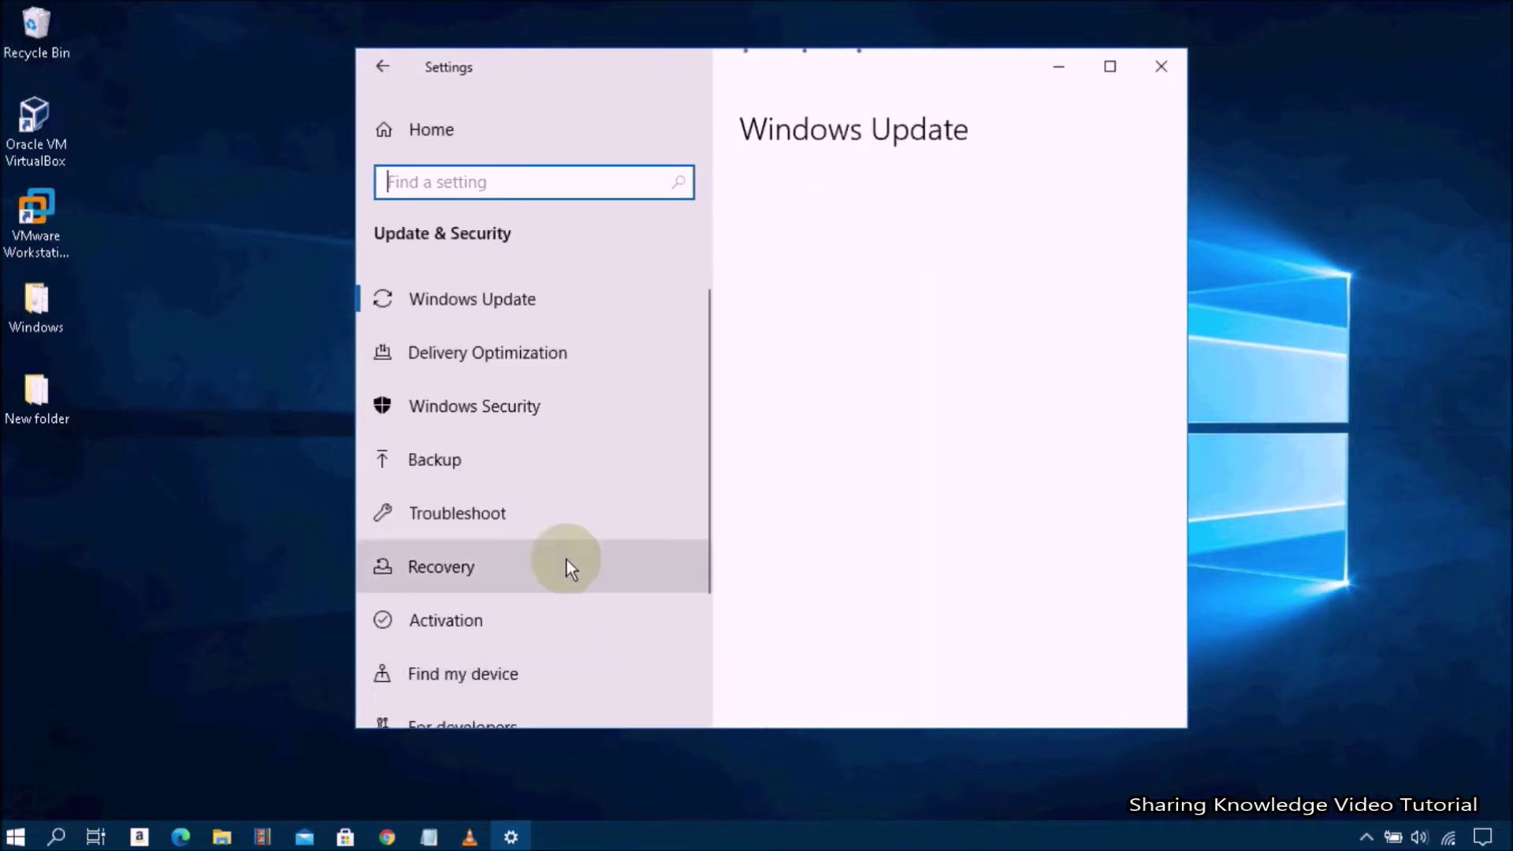
{"action": "left_click", "coordinate": [511, 406]}
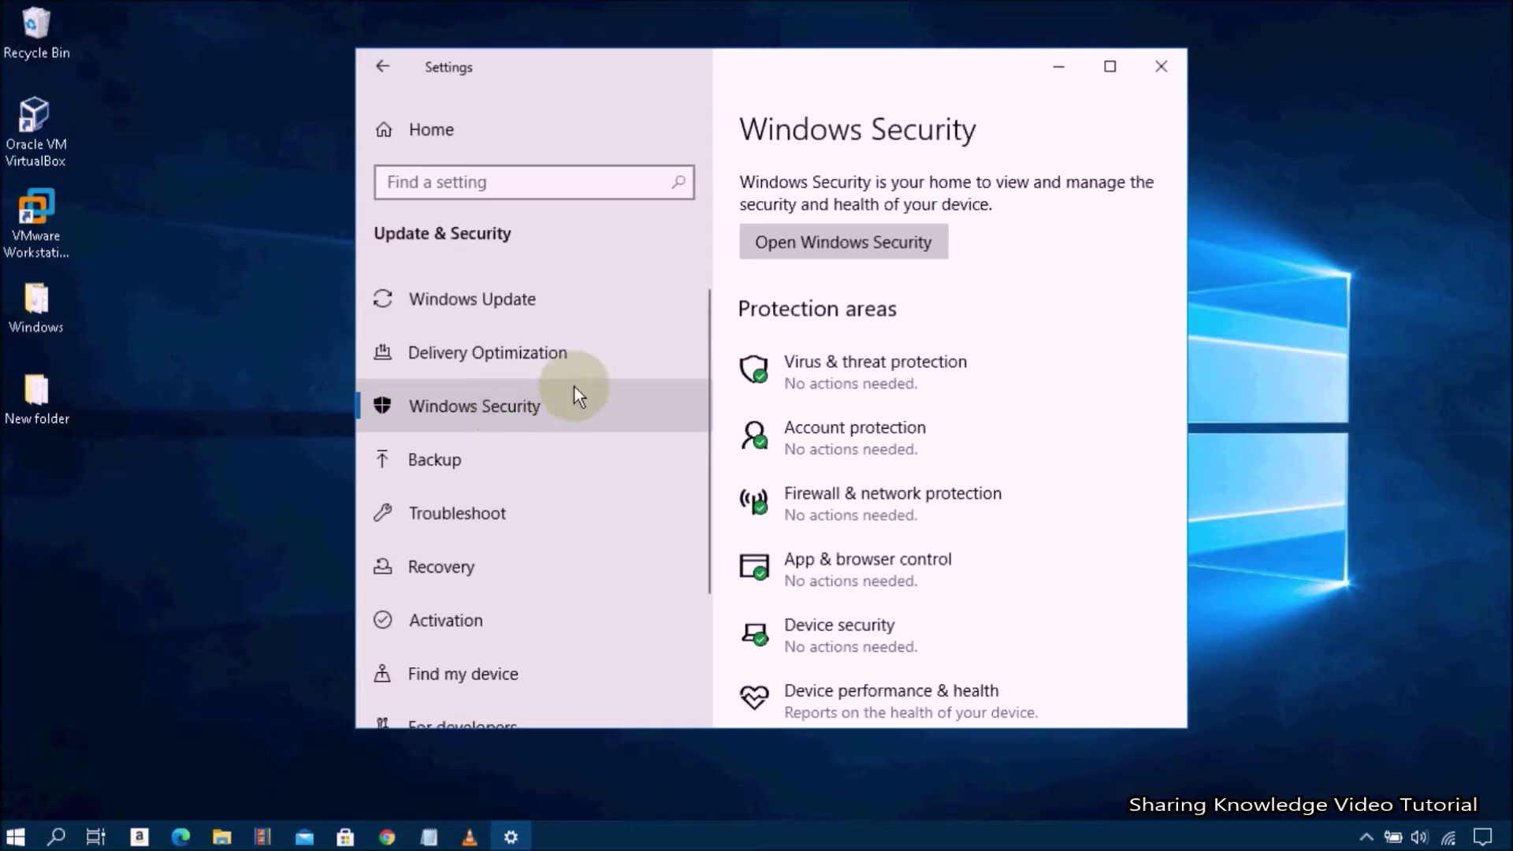
{"action": "left_click", "coordinate": [863, 247]}
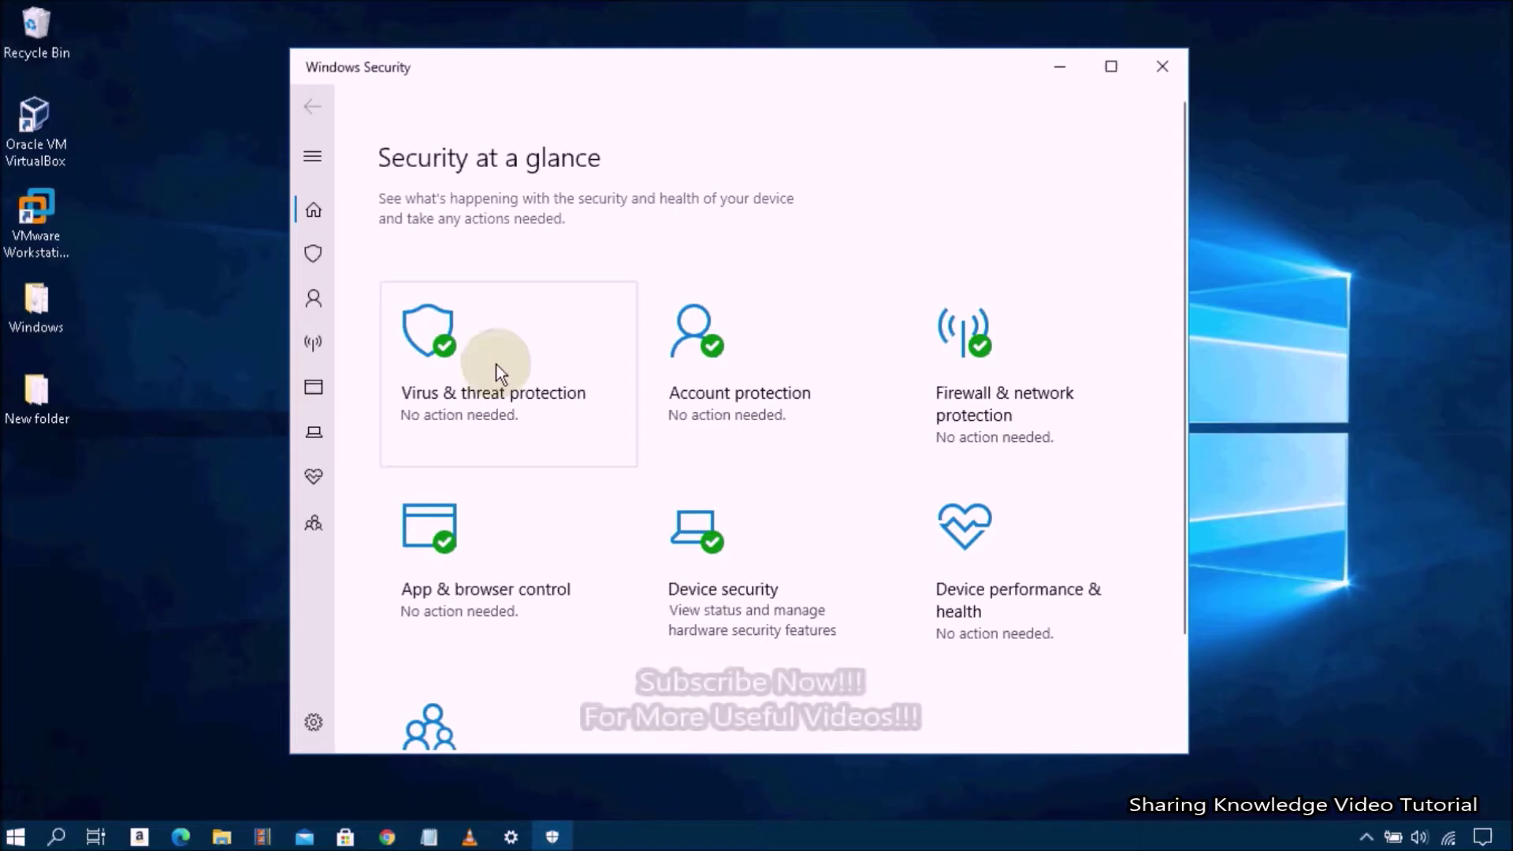
Switch Controlled folder access Off under Virus & threat protection settings and close Windows Security
{"action": "left_click", "coordinate": [466, 380]}
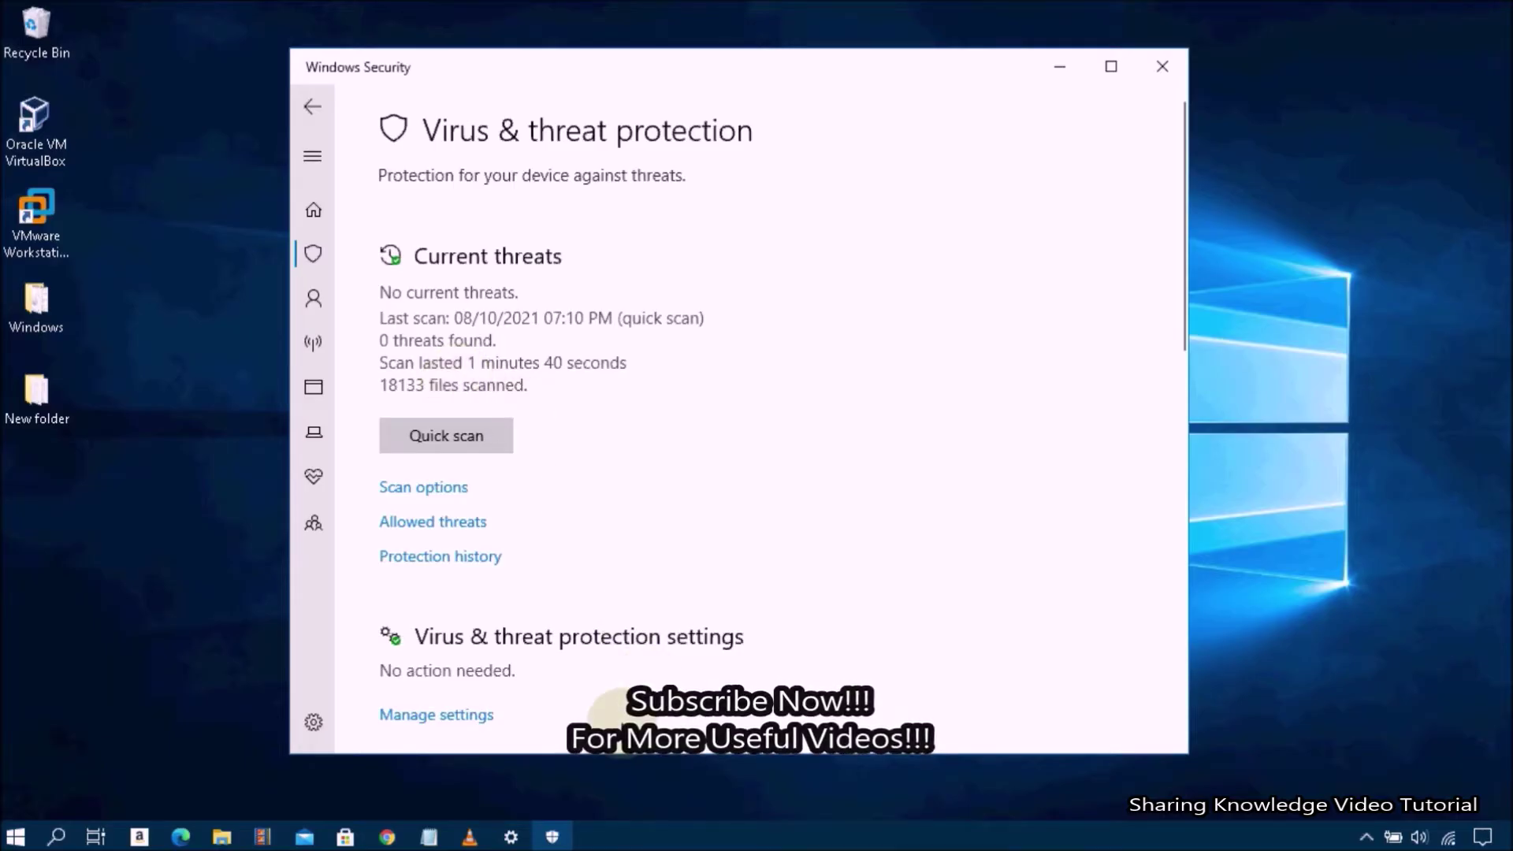
{"action": "left_click", "coordinate": [427, 708]}
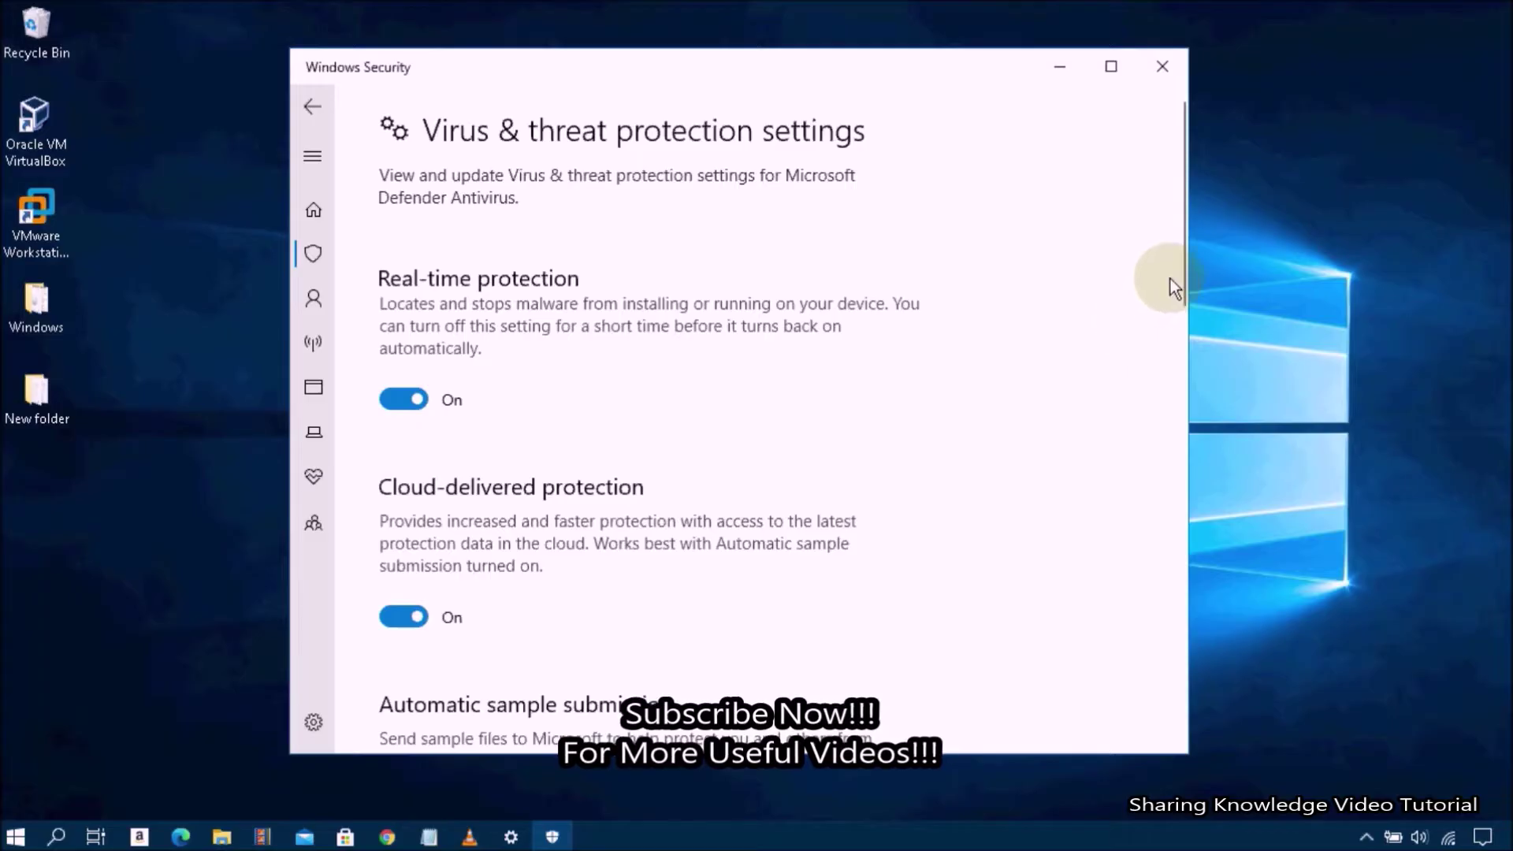
{"action": "left_click_drag", "start_coordinate": [1179, 268], "coordinate": [1151, 529]}
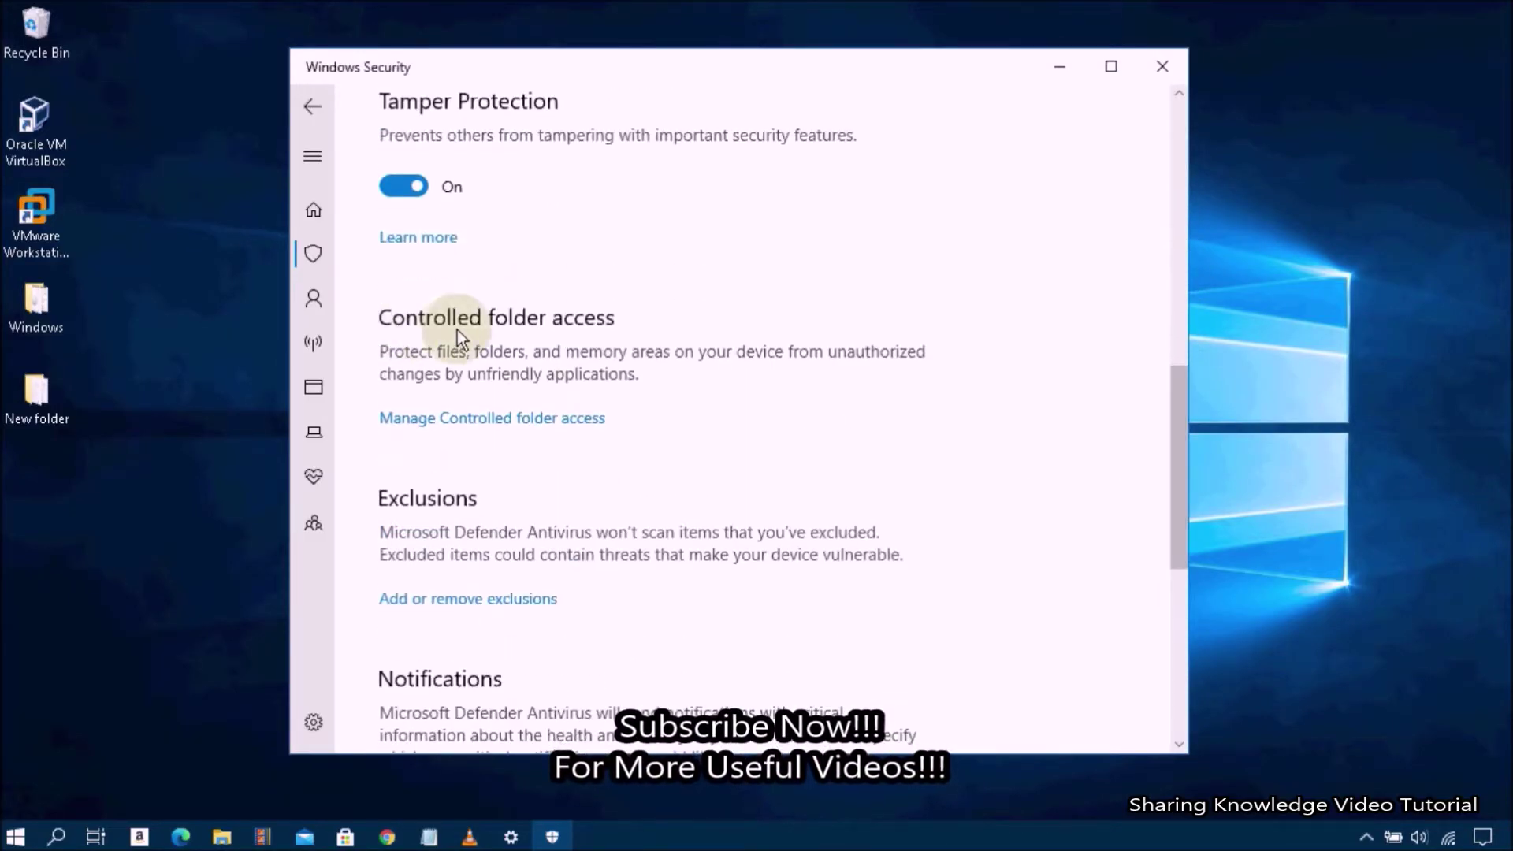
{"action": "left_click", "coordinate": [498, 418]}
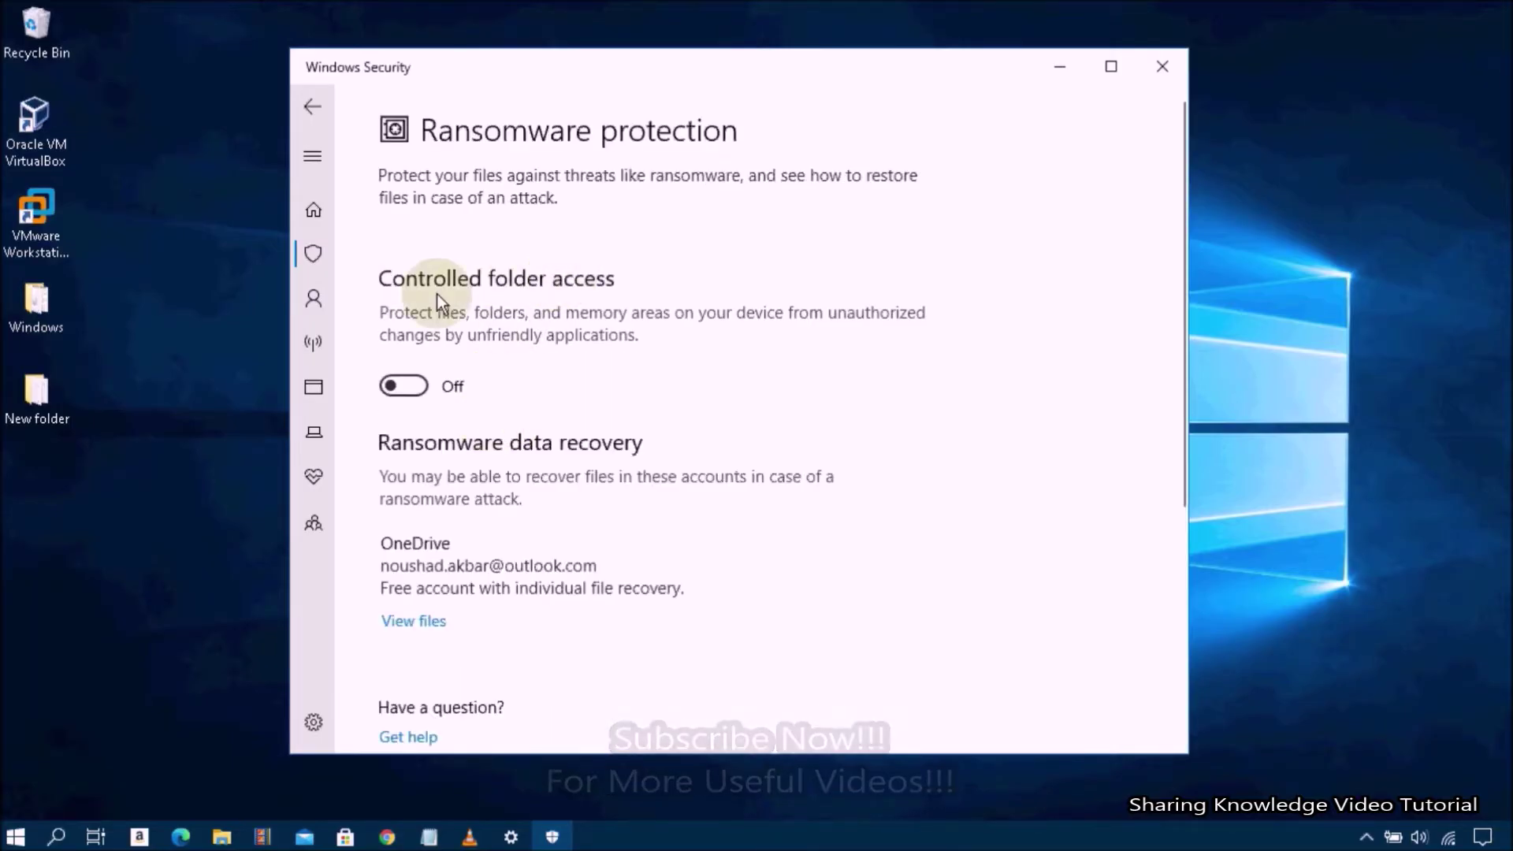
{"action": "left_click", "coordinate": [402, 387]}
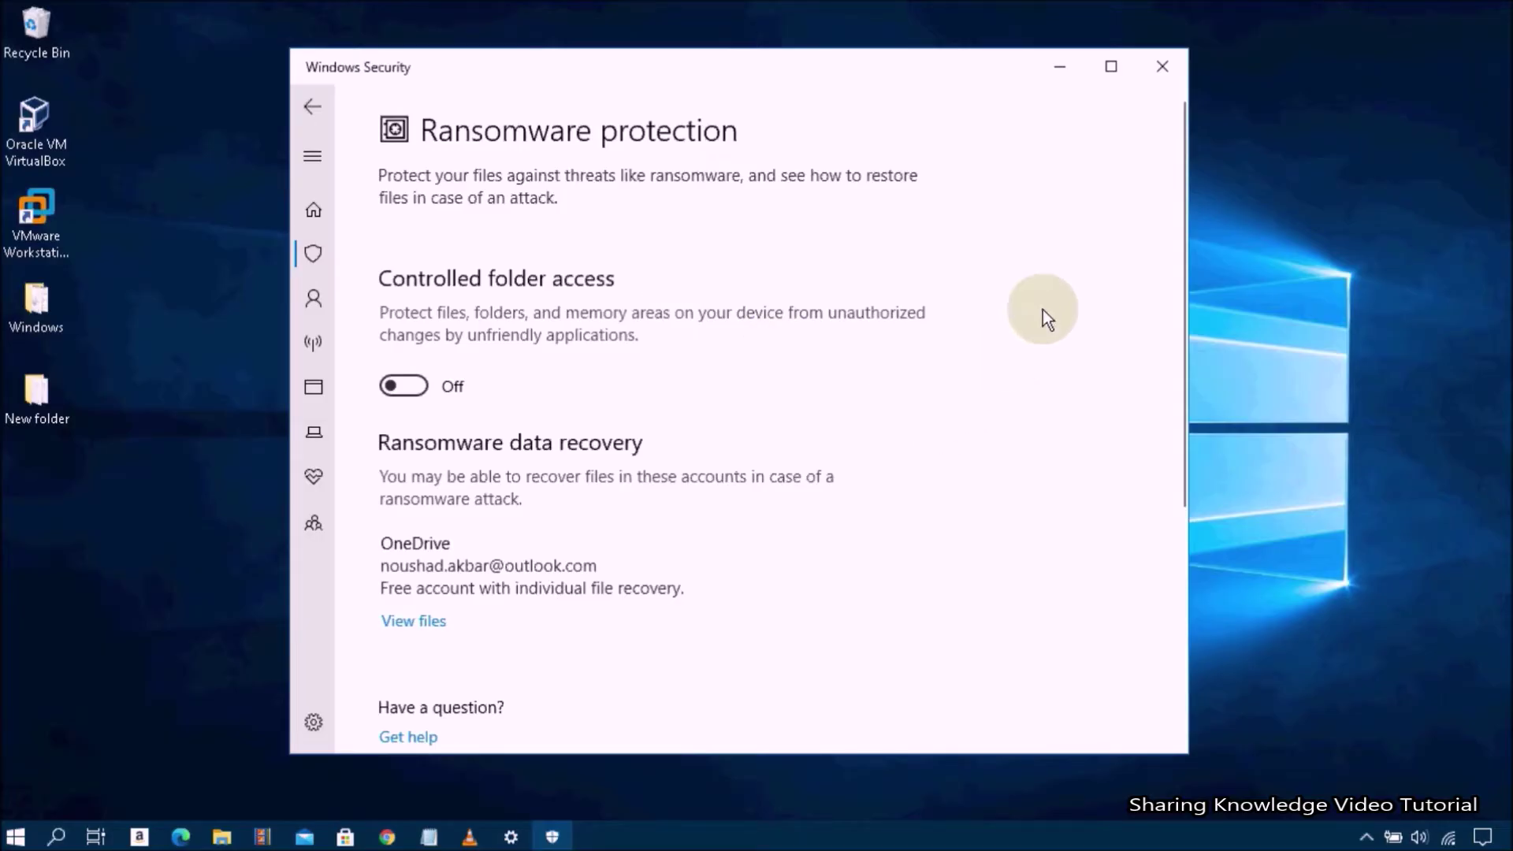
{"action": "left_click", "coordinate": [1163, 70]}
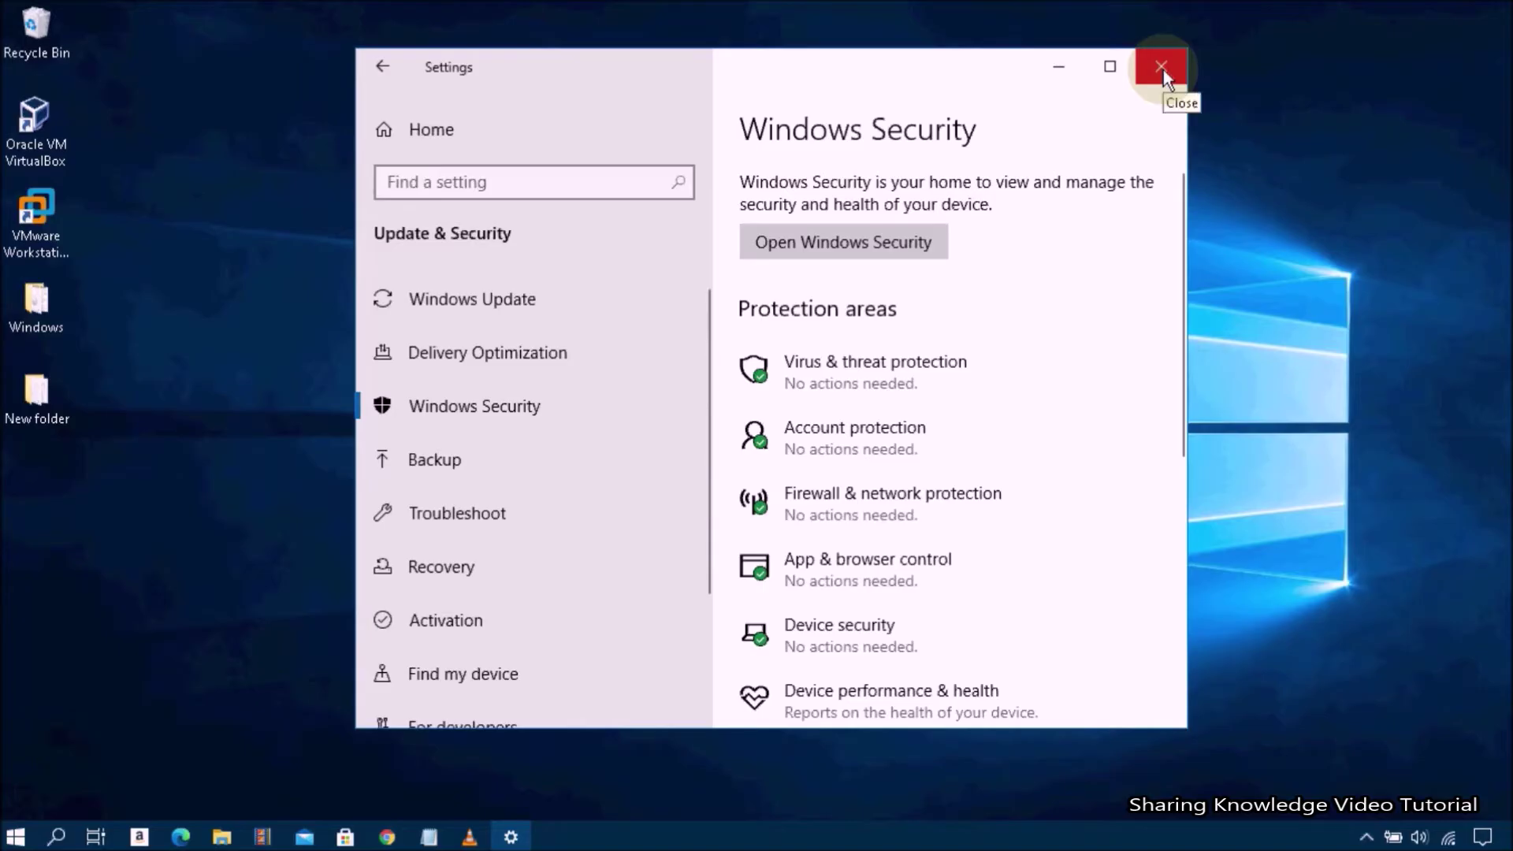
Close Settings and search 'File Explorer Option' to open the File Explorer Options dialog
{"action": "left_click", "coordinate": [1163, 70]}
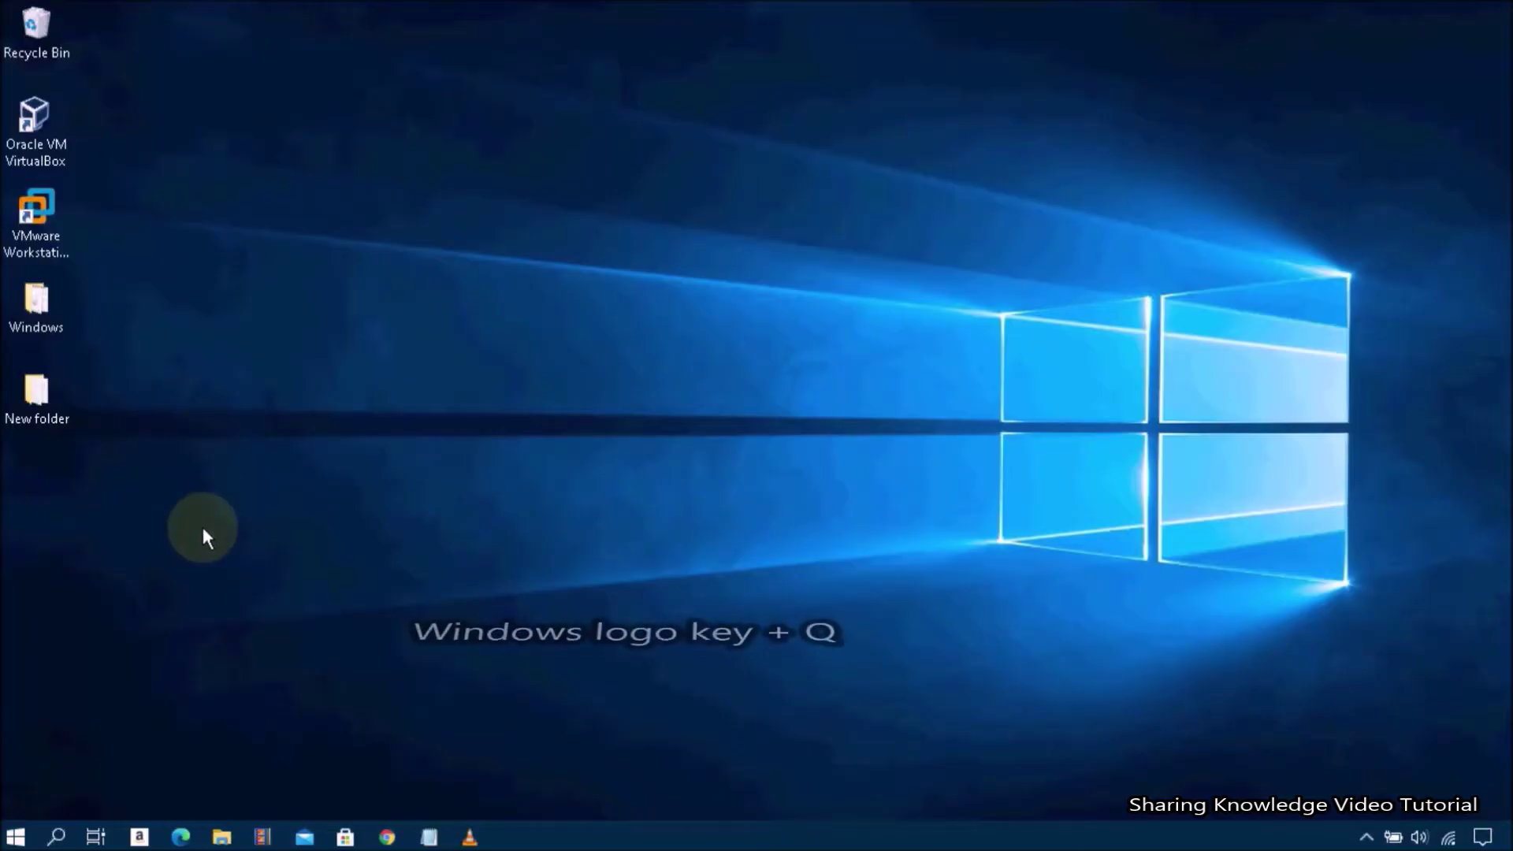
{"action": "key", "text": "super+q"}
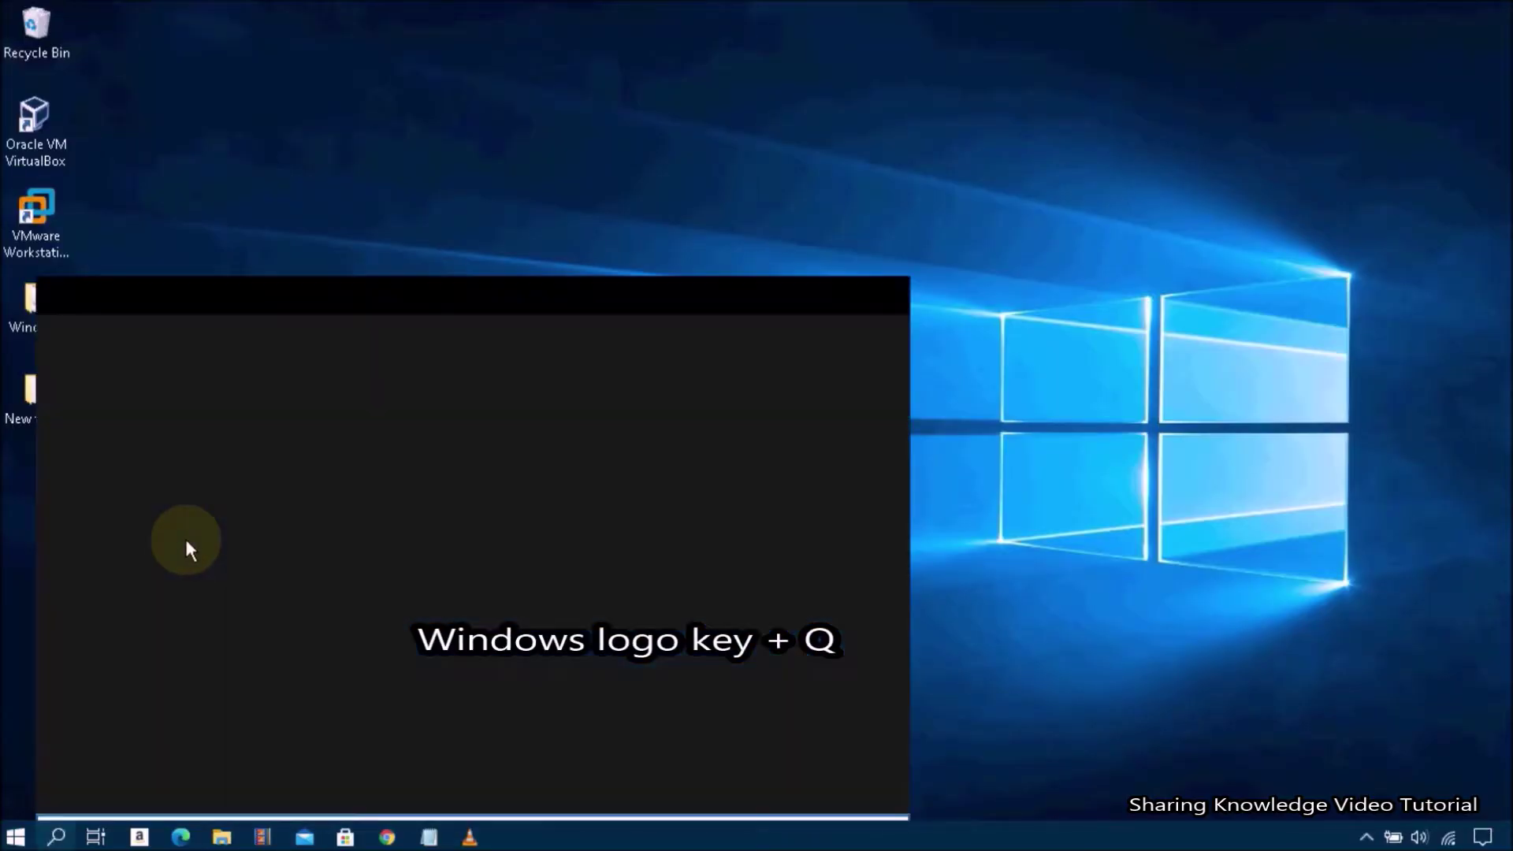
{"action": "type", "text": "File Explorer Option"}
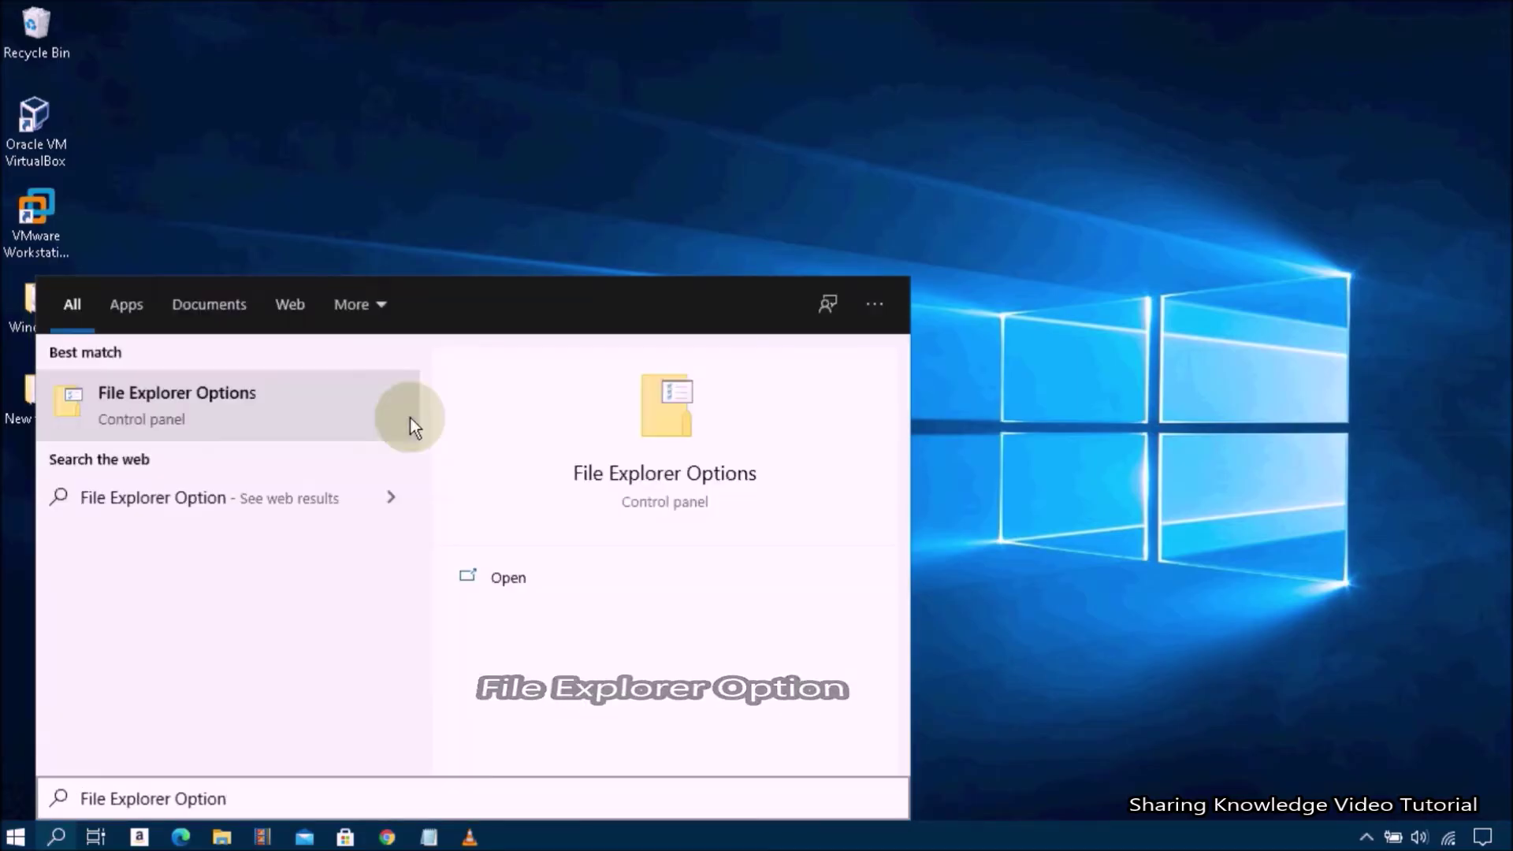
{"action": "left_click", "coordinate": [513, 579]}
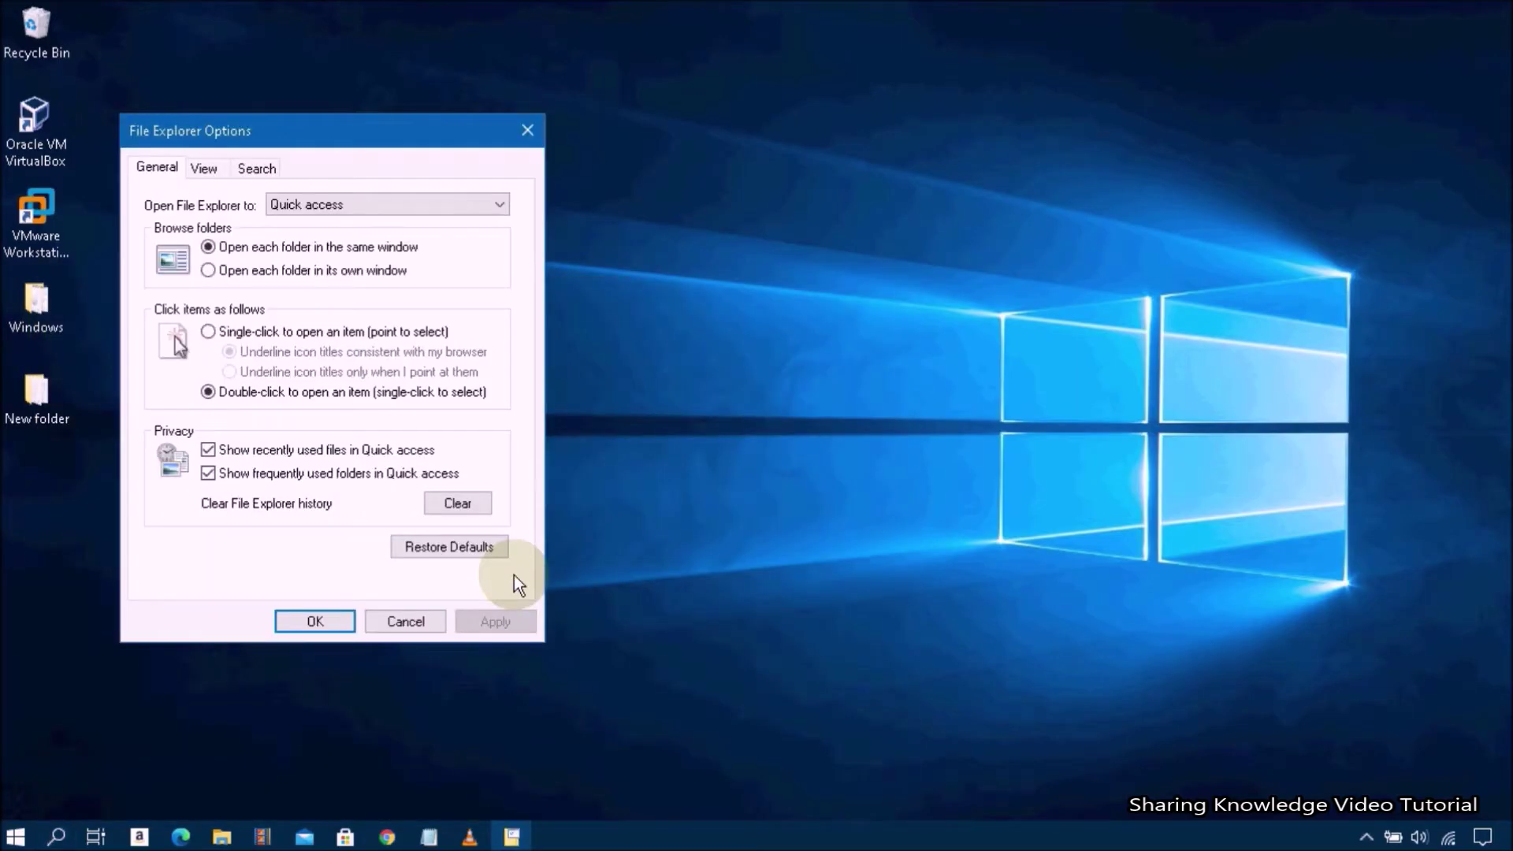
Restore General tab defaults with 'Double-click to open an item' selected, then Apply and OK
{"action": "left_click_drag", "start_coordinate": [391, 131], "coordinate": [764, 96]}
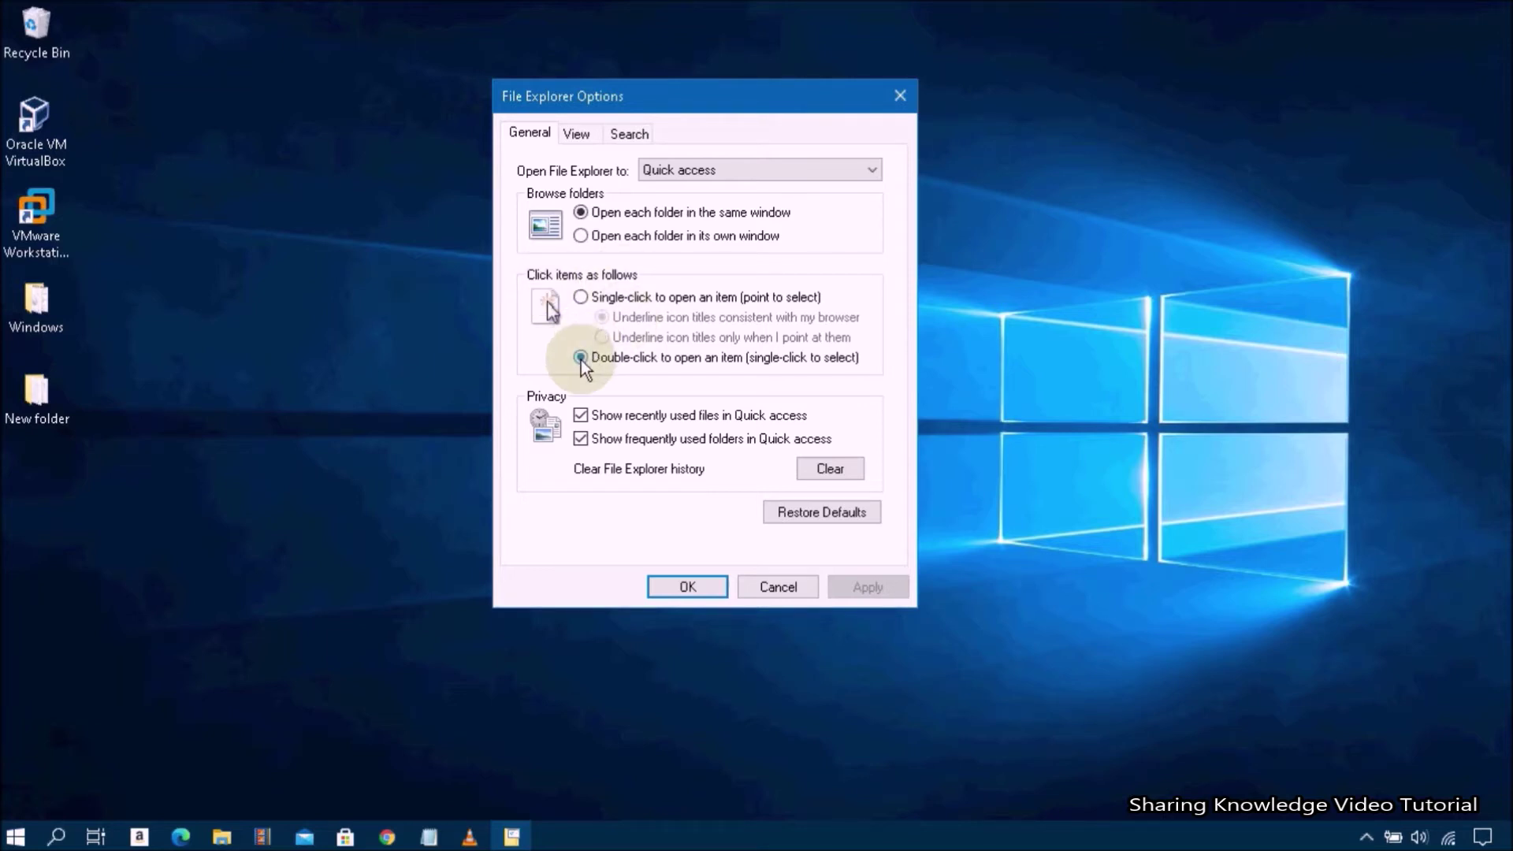
{"action": "left_click", "coordinate": [830, 512]}
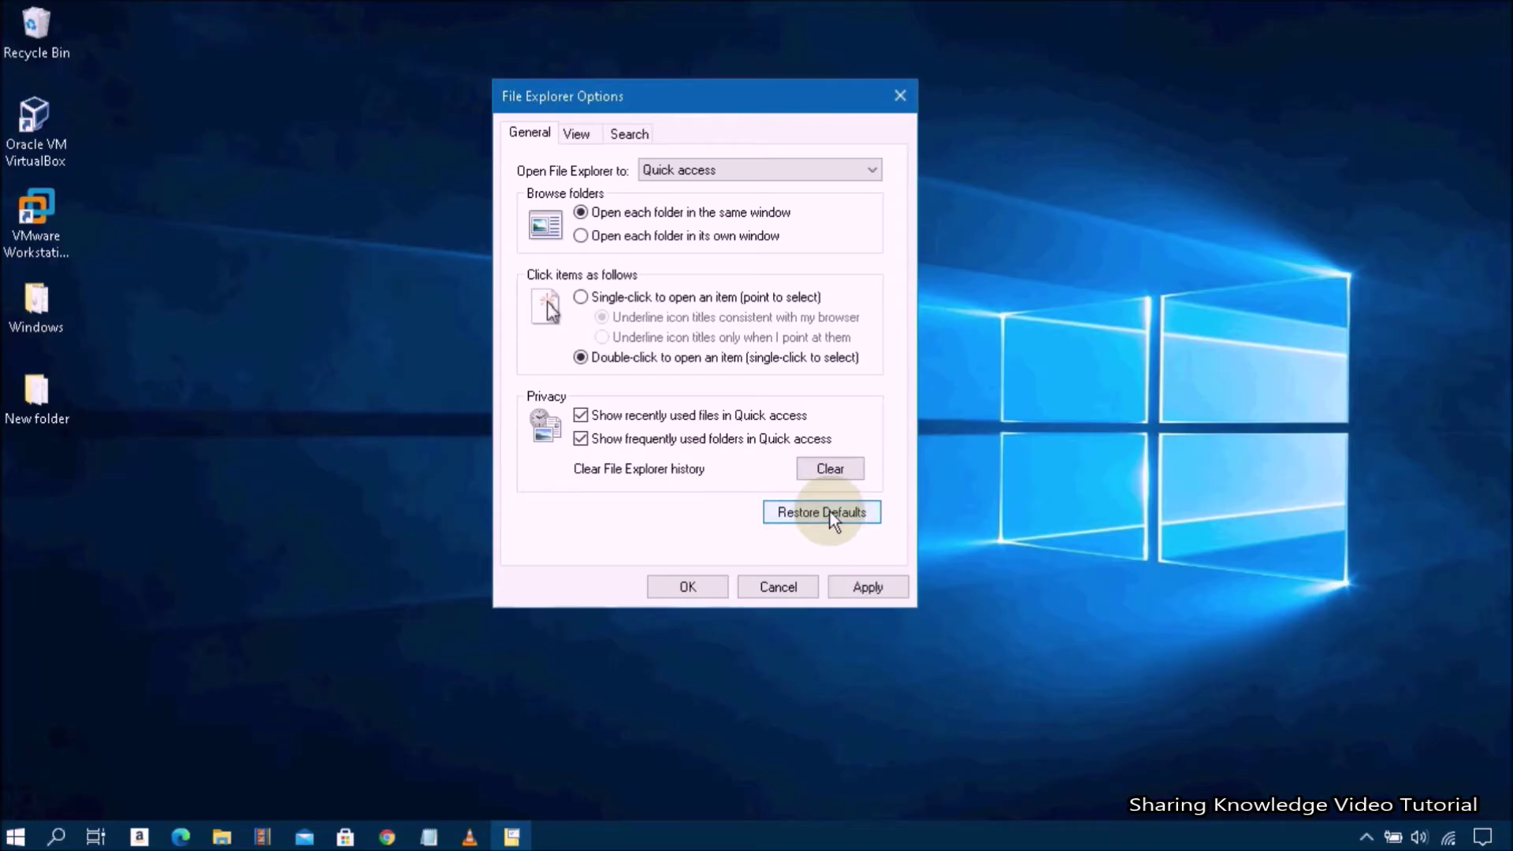
{"action": "left_click", "coordinate": [581, 356]}
{"action": "left_click", "coordinate": [868, 585]}
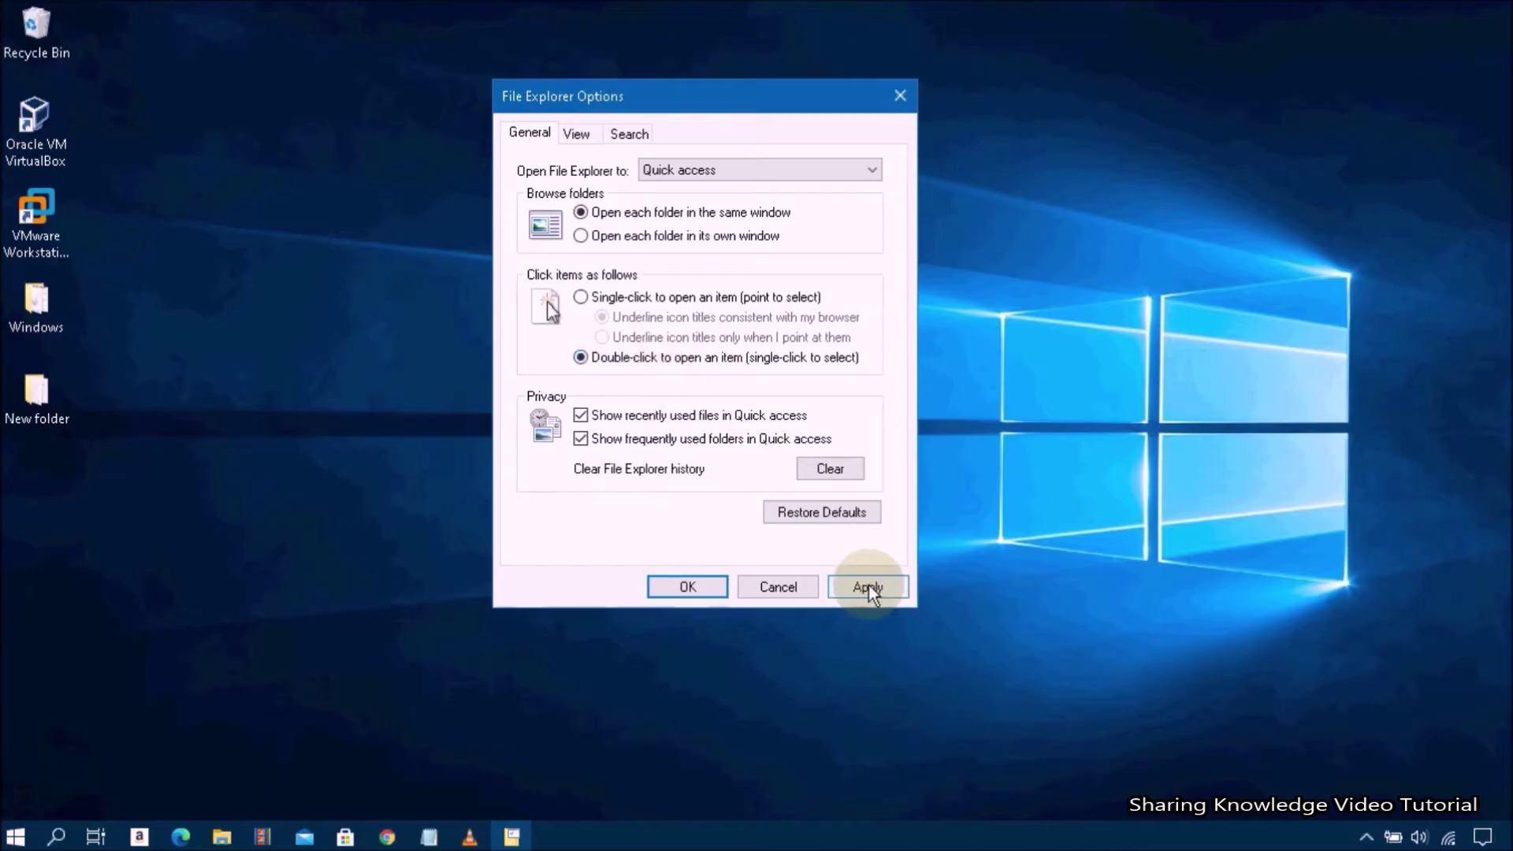
{"action": "left_click", "coordinate": [690, 587]}
Choose Refresh from the desktop's right-click menu
{"action": "right_click", "coordinate": [634, 406]}
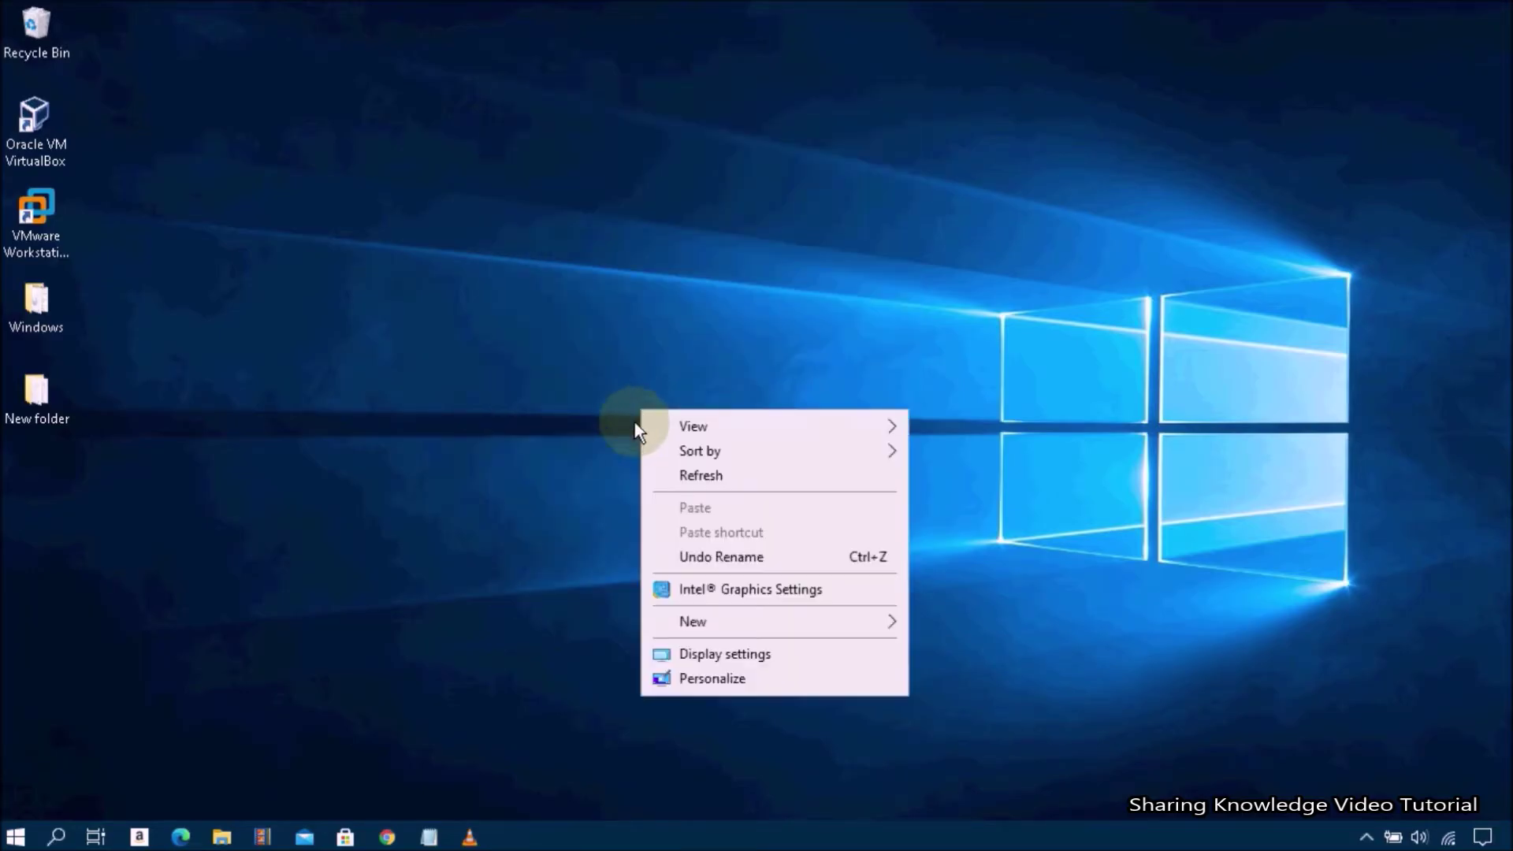
{"action": "left_click", "coordinate": [689, 473]}
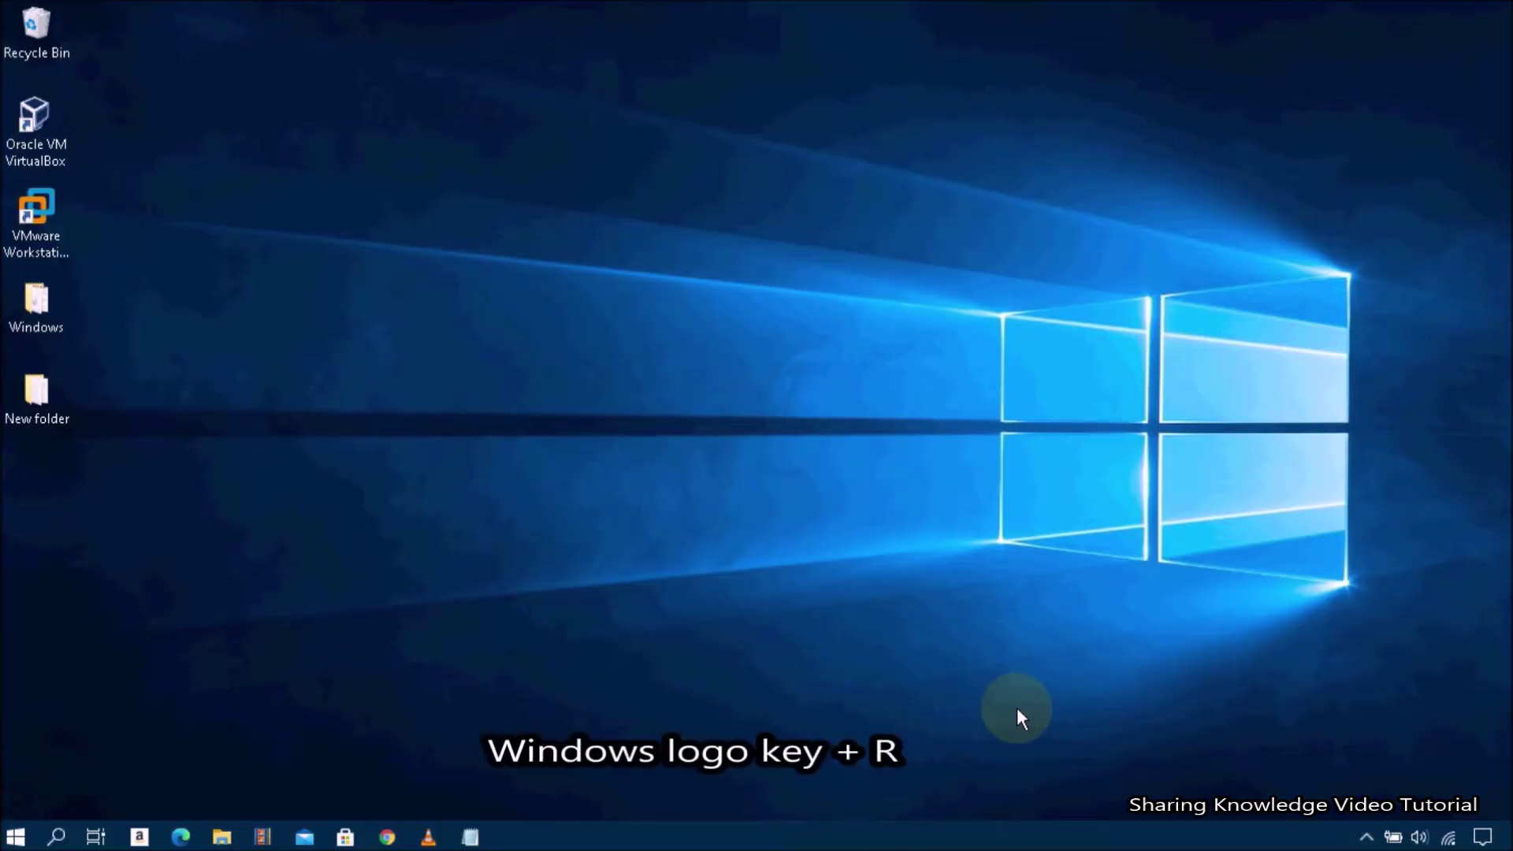
Launch regedit and navigate to HKEY_CURRENT_USER\Control Panel\Mouse
{"action": "key", "text": "super+r"}
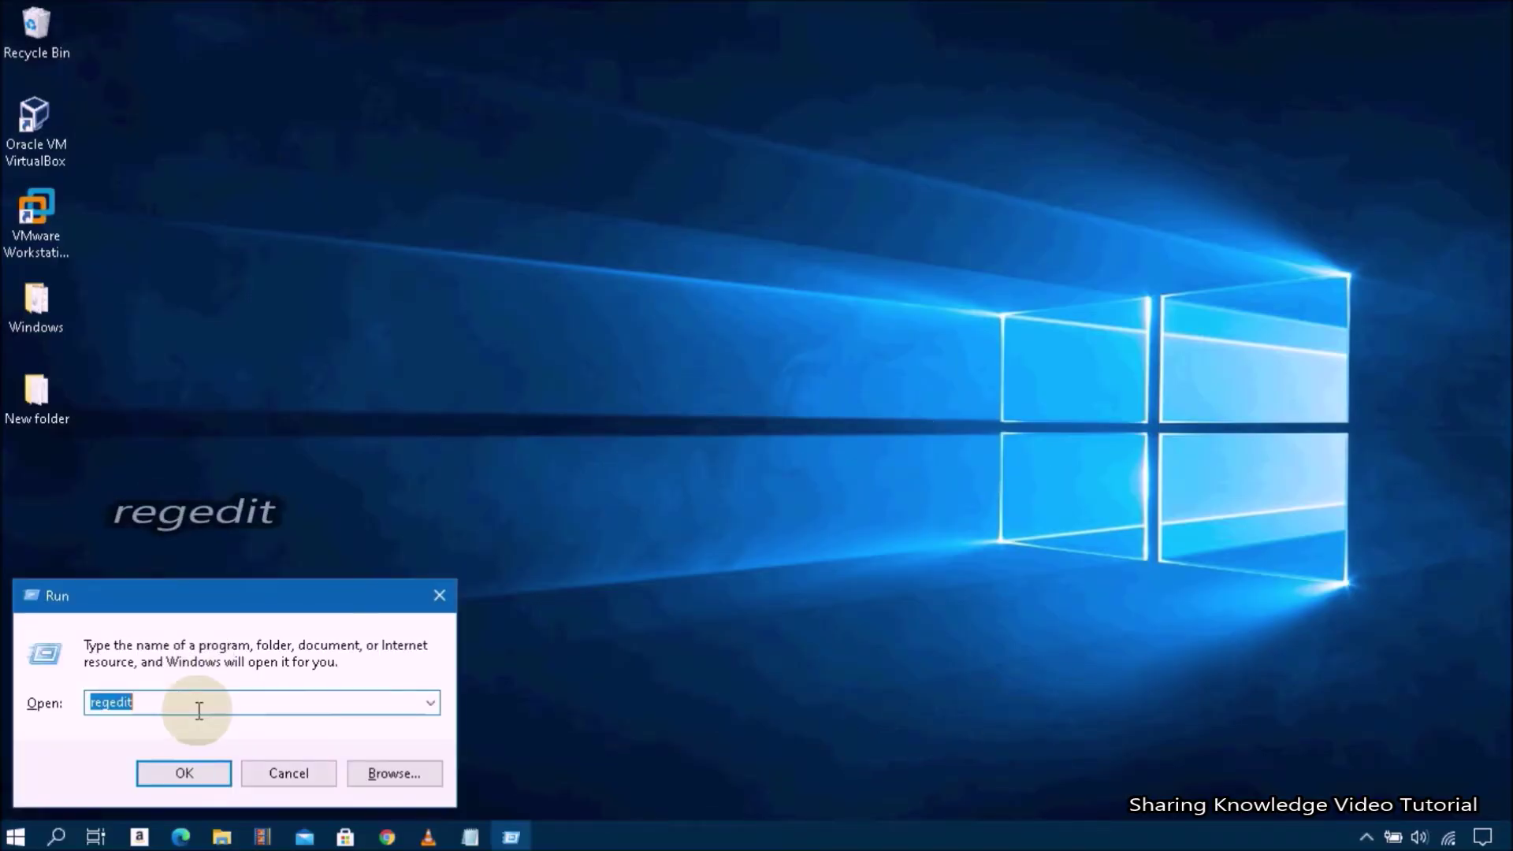
{"action": "type", "text": "regedit"}
{"action": "key", "text": "Return"}
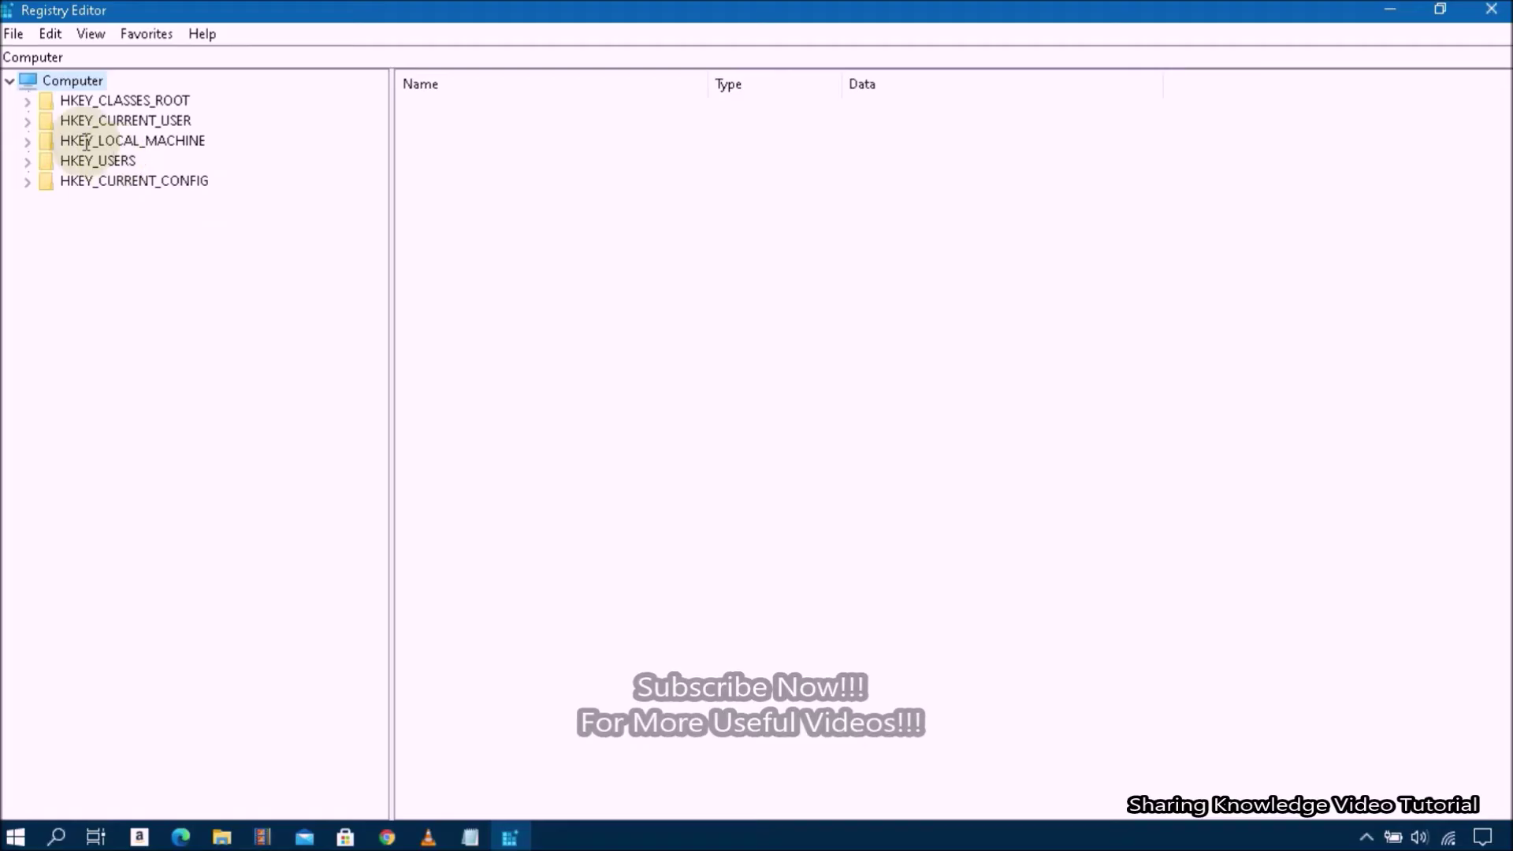
{"action": "left_click", "coordinate": [27, 121]}
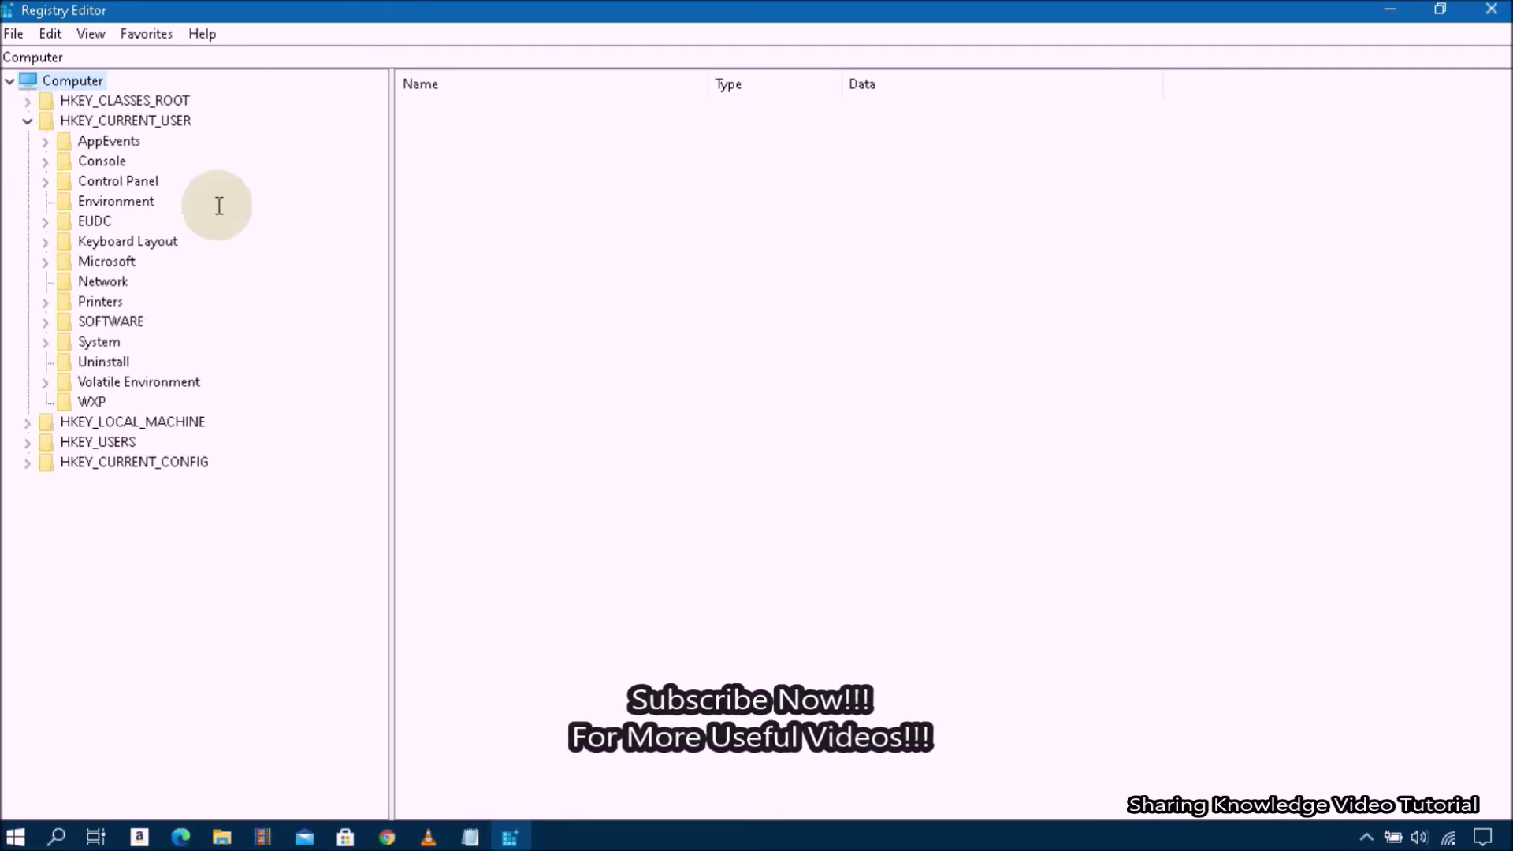
{"action": "left_click", "coordinate": [46, 182]}
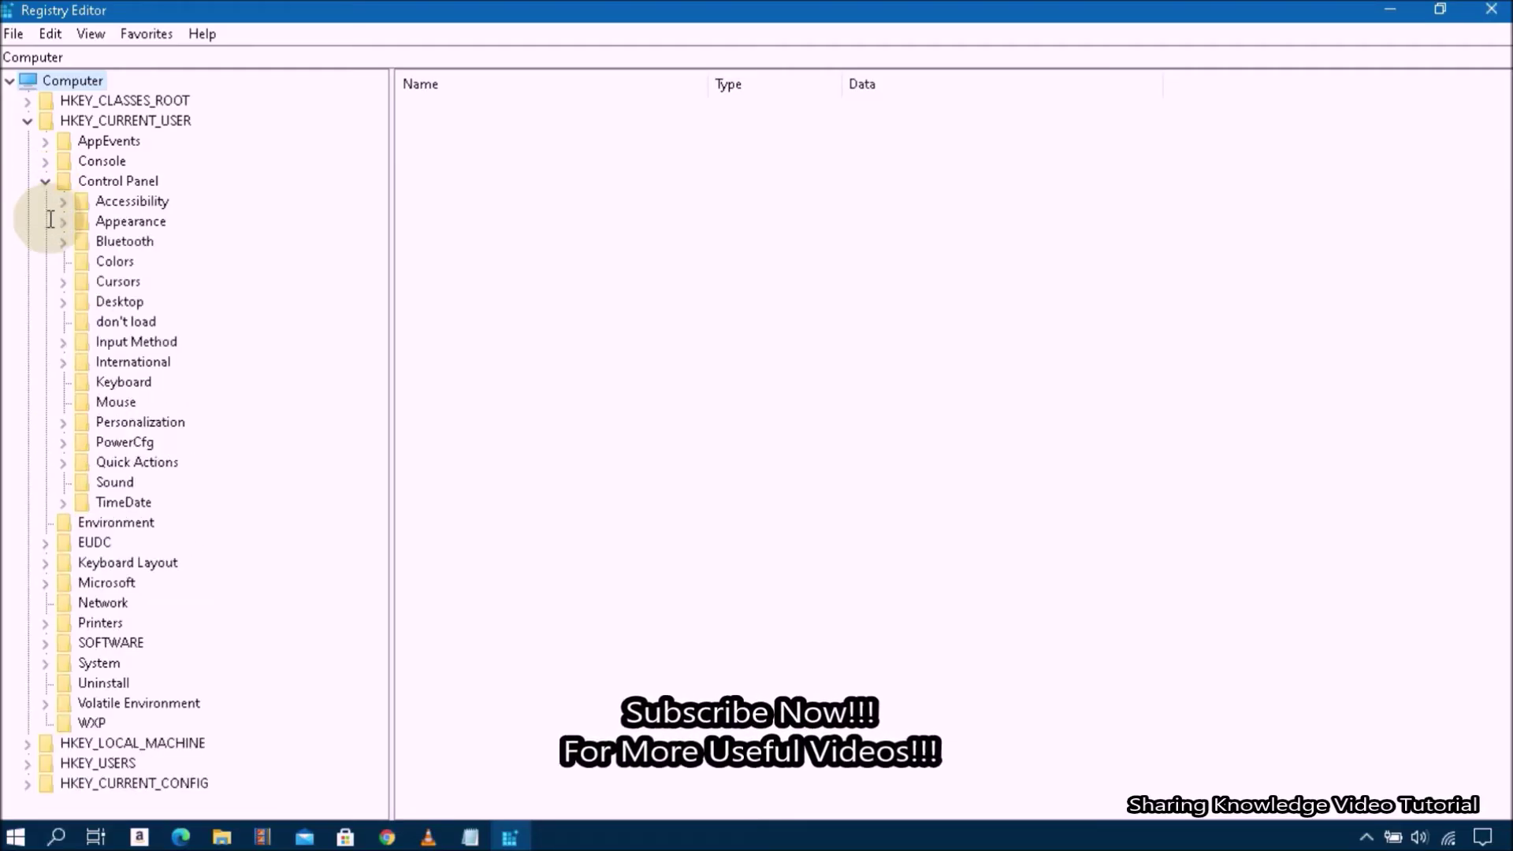
{"action": "left_click", "coordinate": [90, 402]}
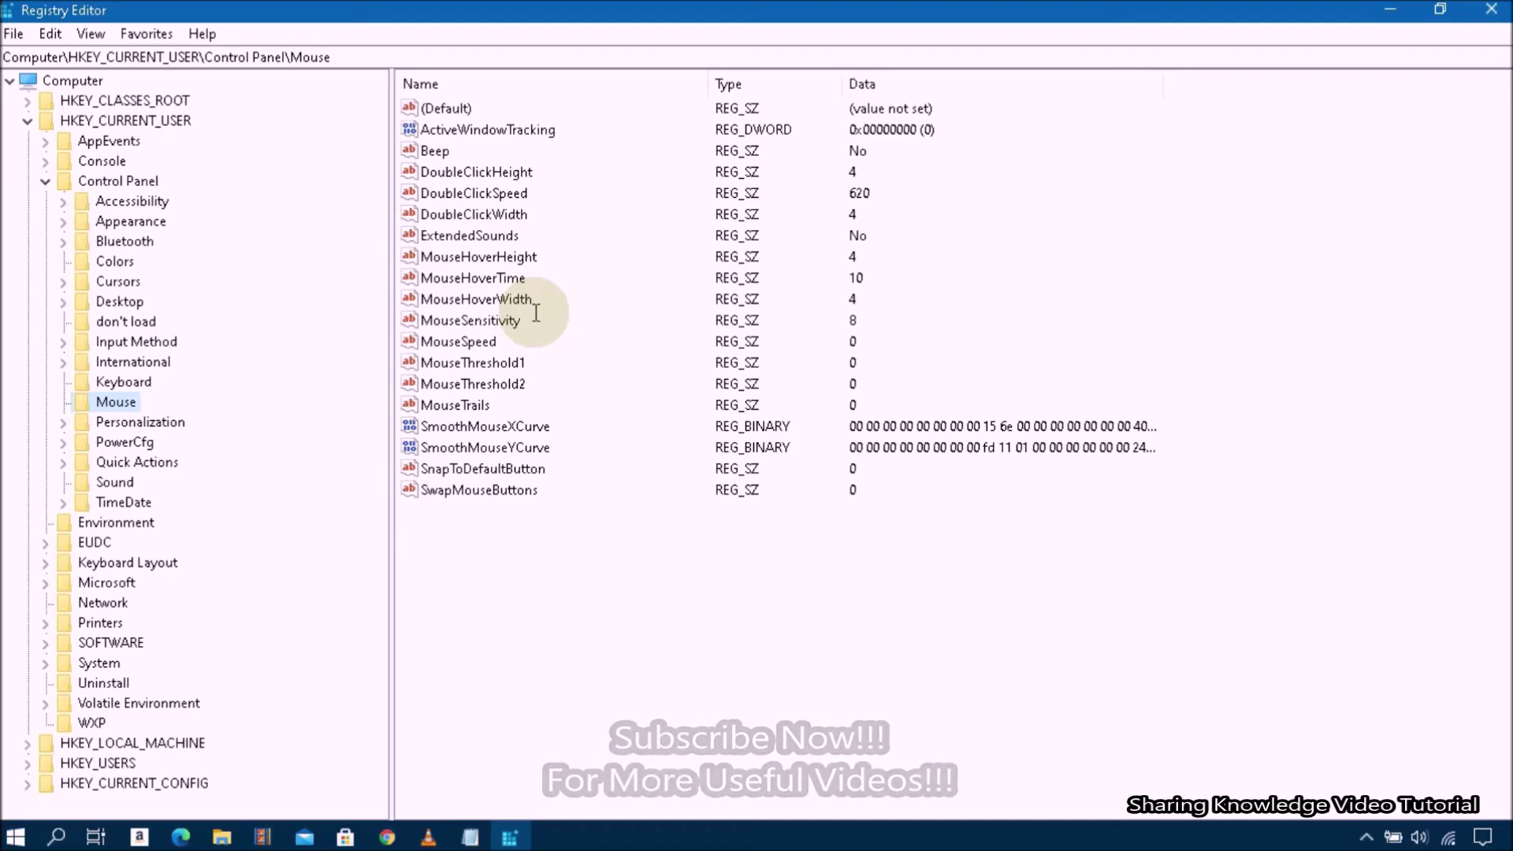
Set MouseHoverHeight and MouseHoverWidth to 4, then collapse the registry tree
{"action": "right_click", "coordinate": [510, 261]}
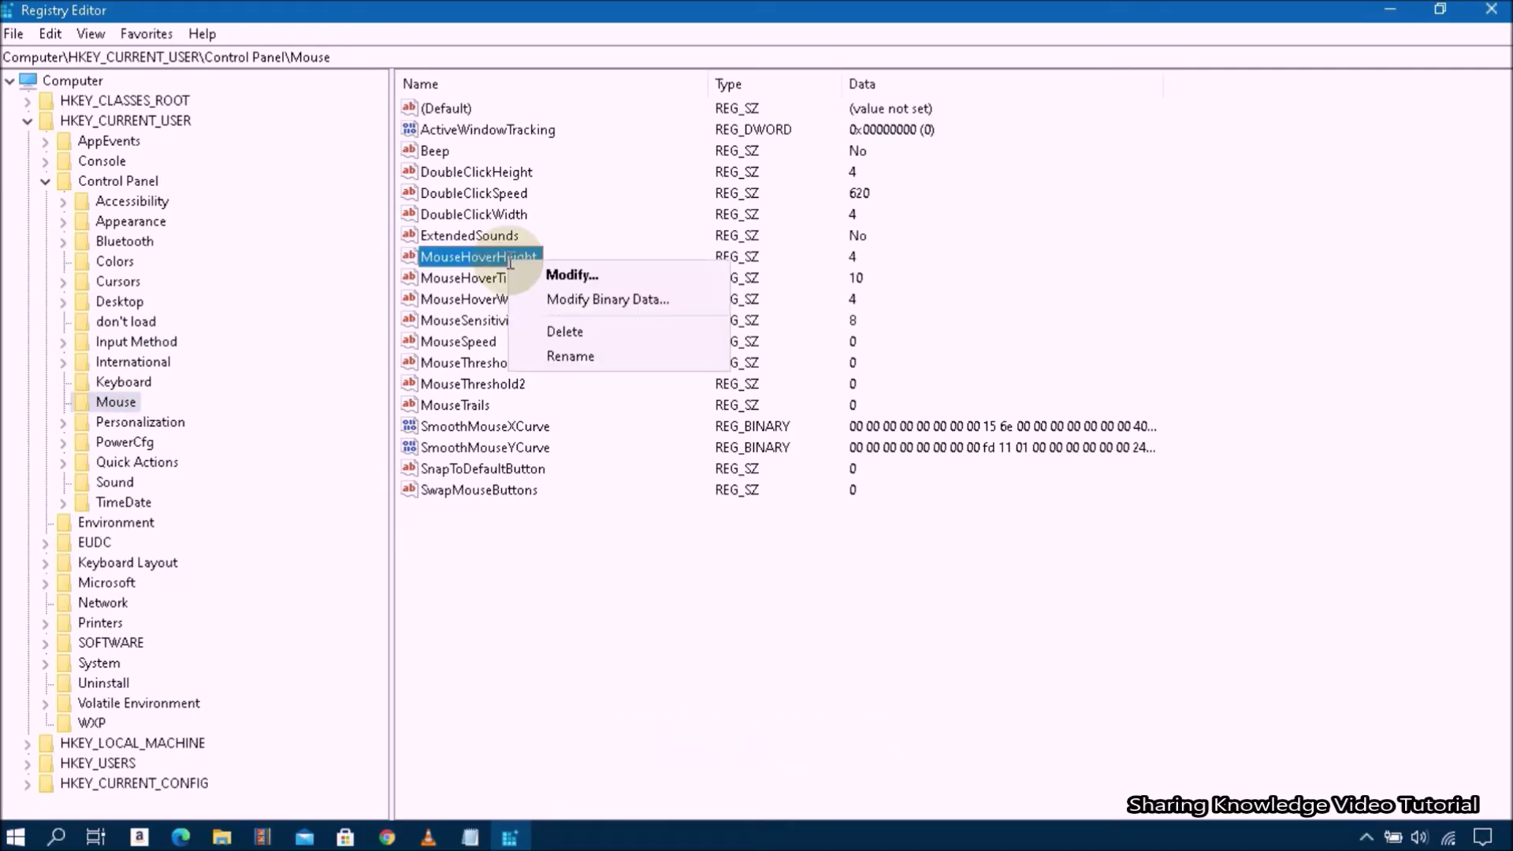
{"action": "left_click", "coordinate": [564, 273]}
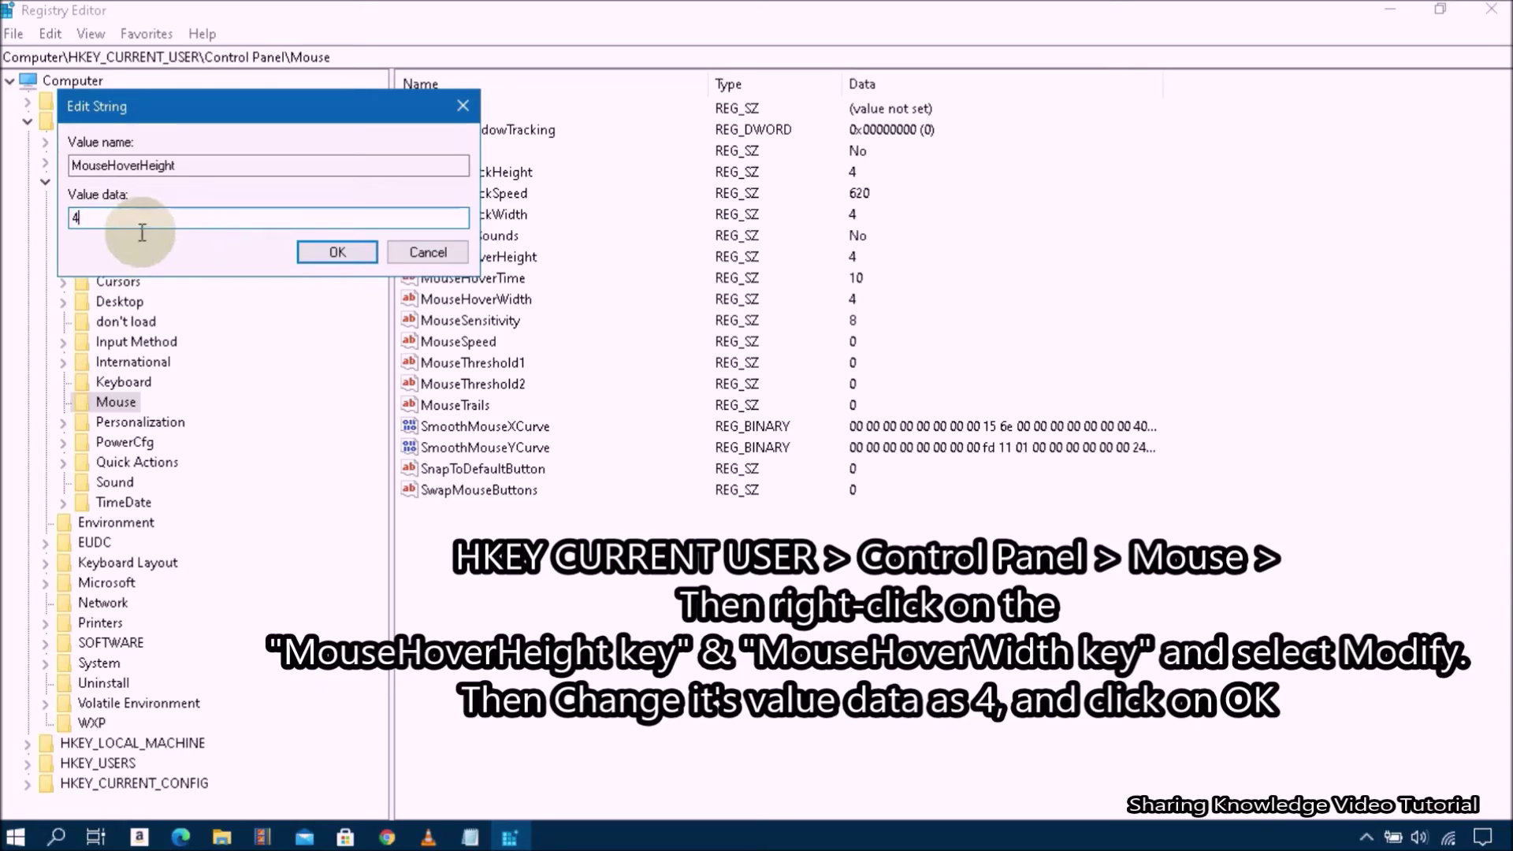
{"action": "left_click", "coordinate": [338, 251]}
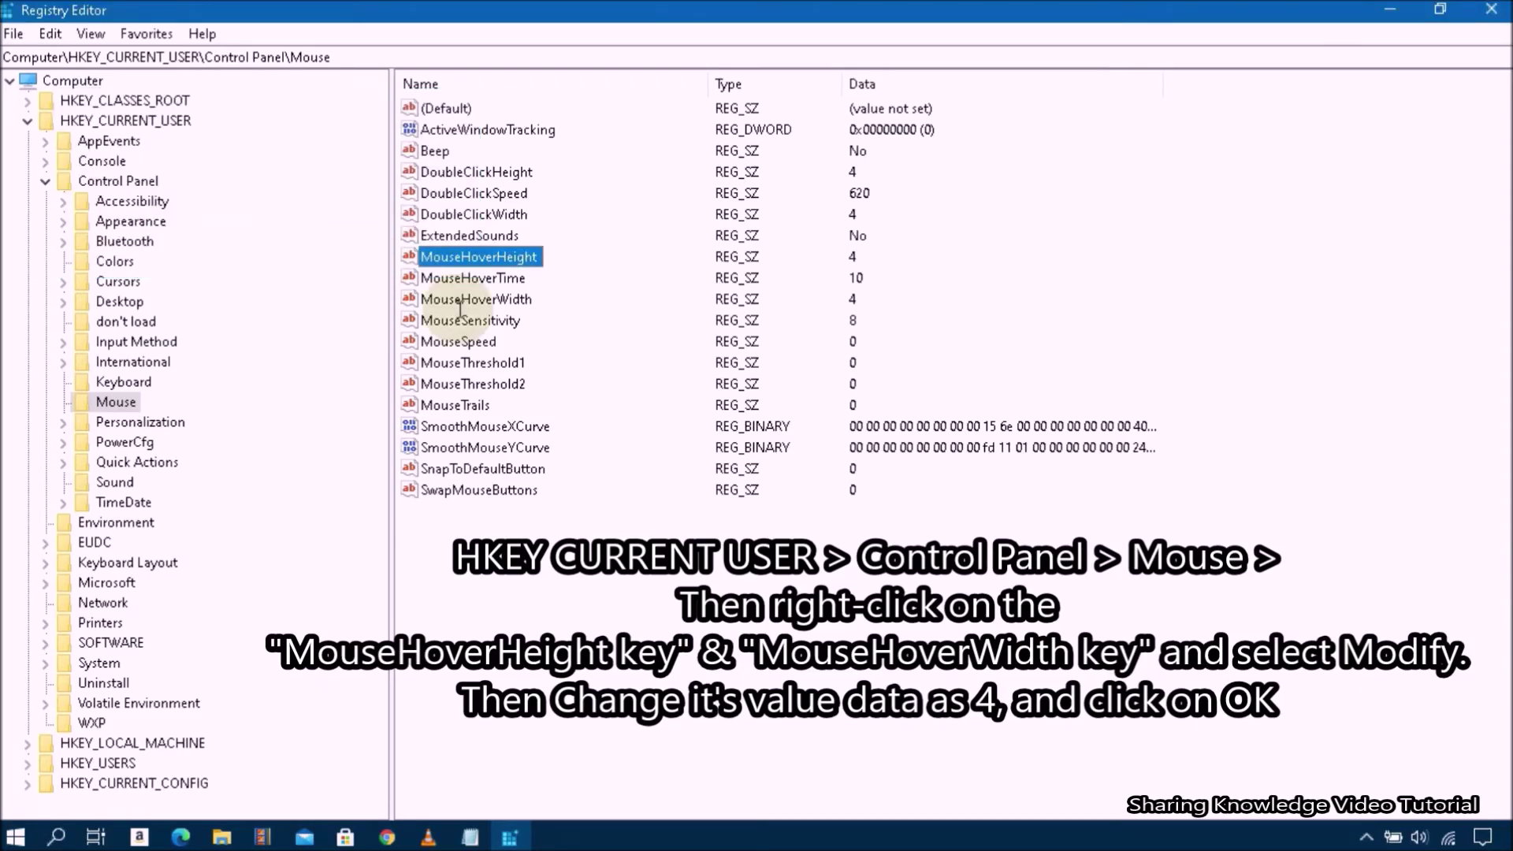
{"action": "left_click", "coordinate": [517, 301]}
{"action": "right_click", "coordinate": [516, 302]}
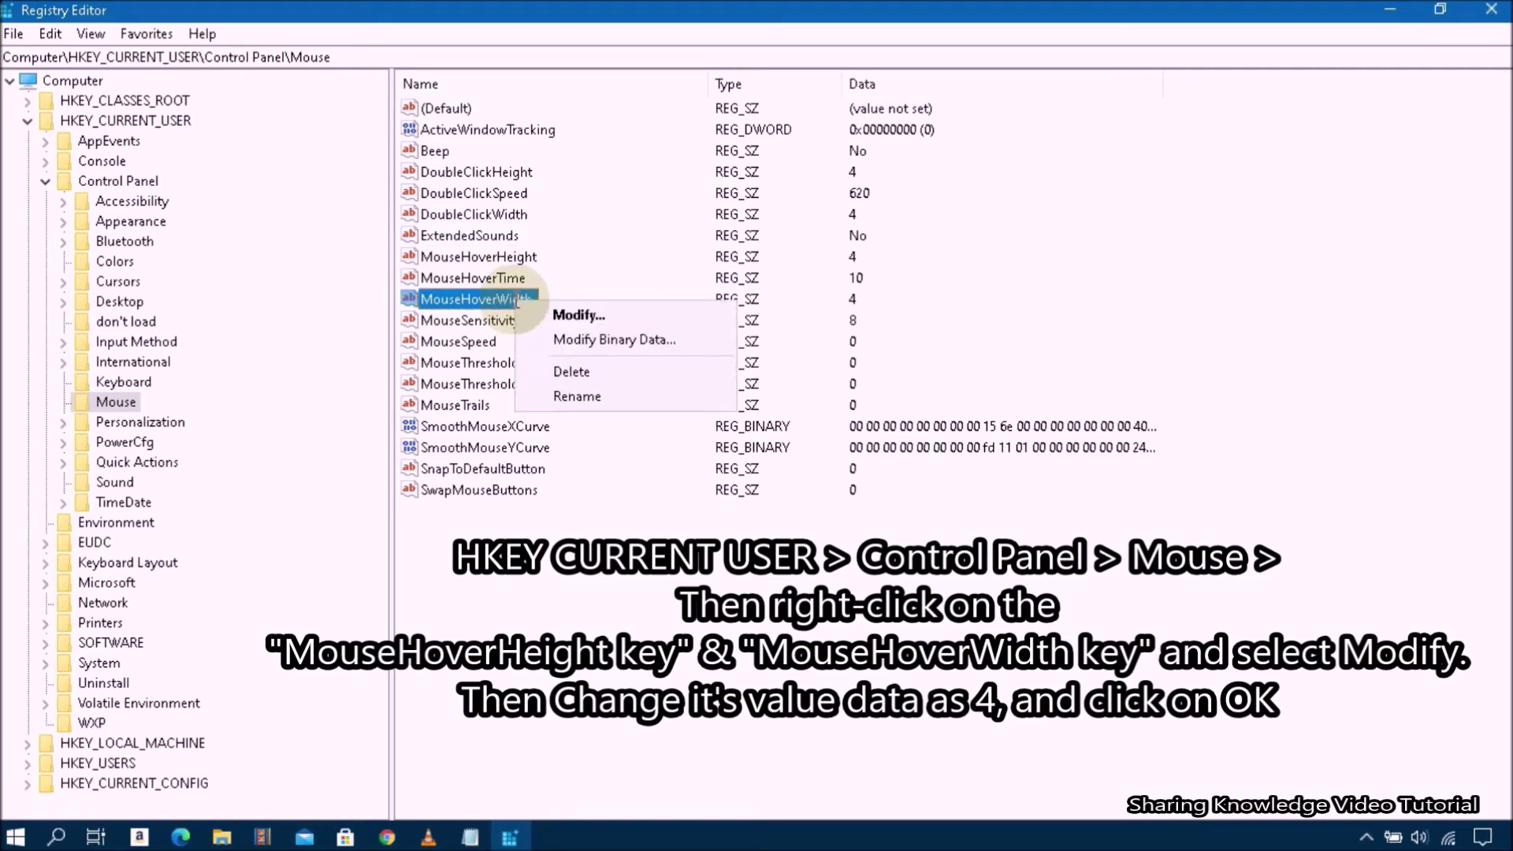
{"action": "left_click", "coordinate": [575, 315]}
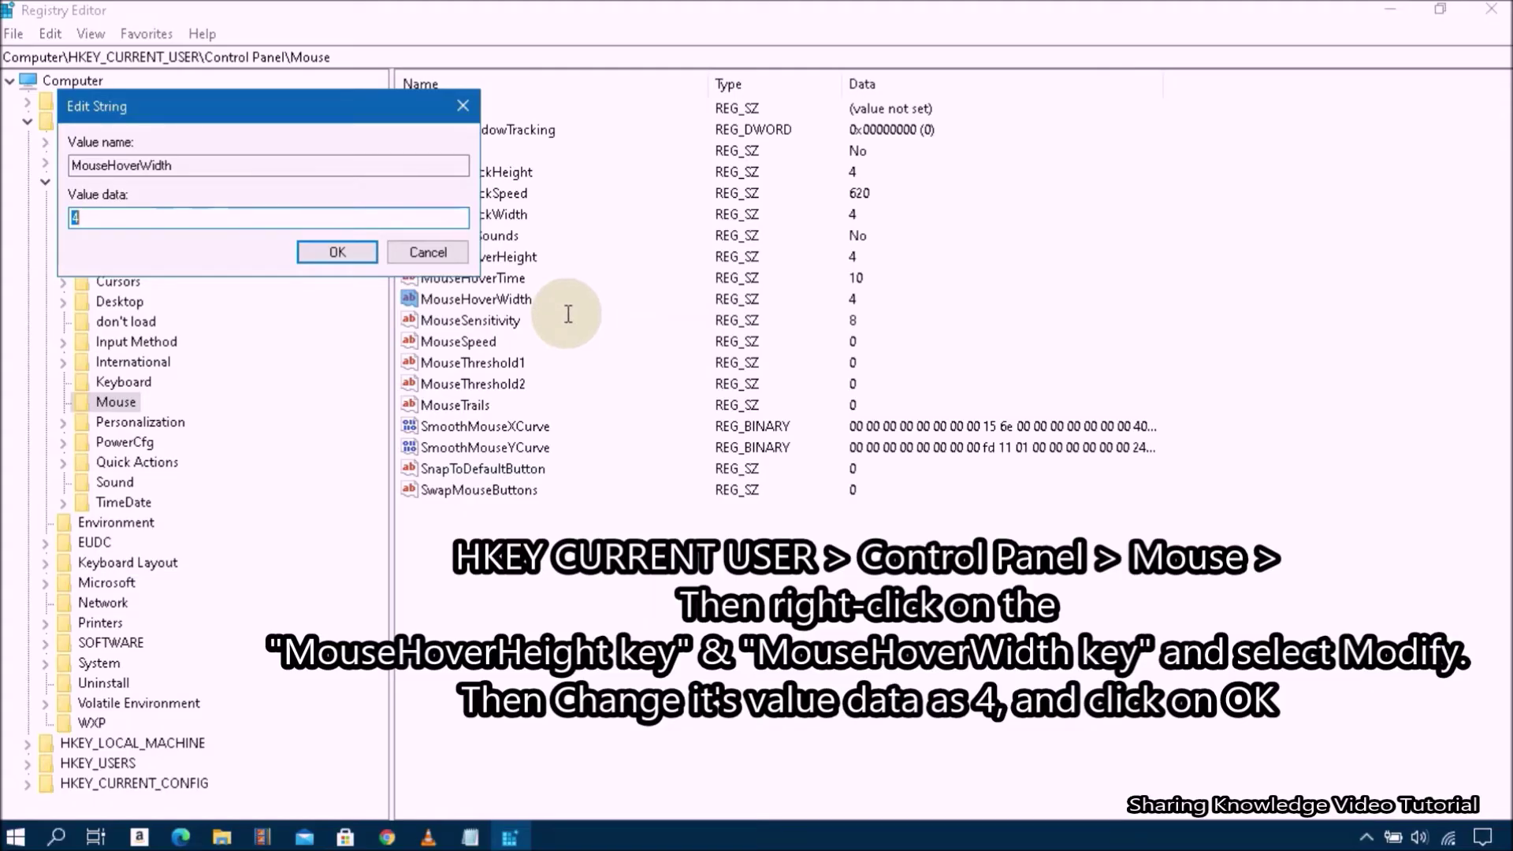
{"action": "type", "text": "4"}
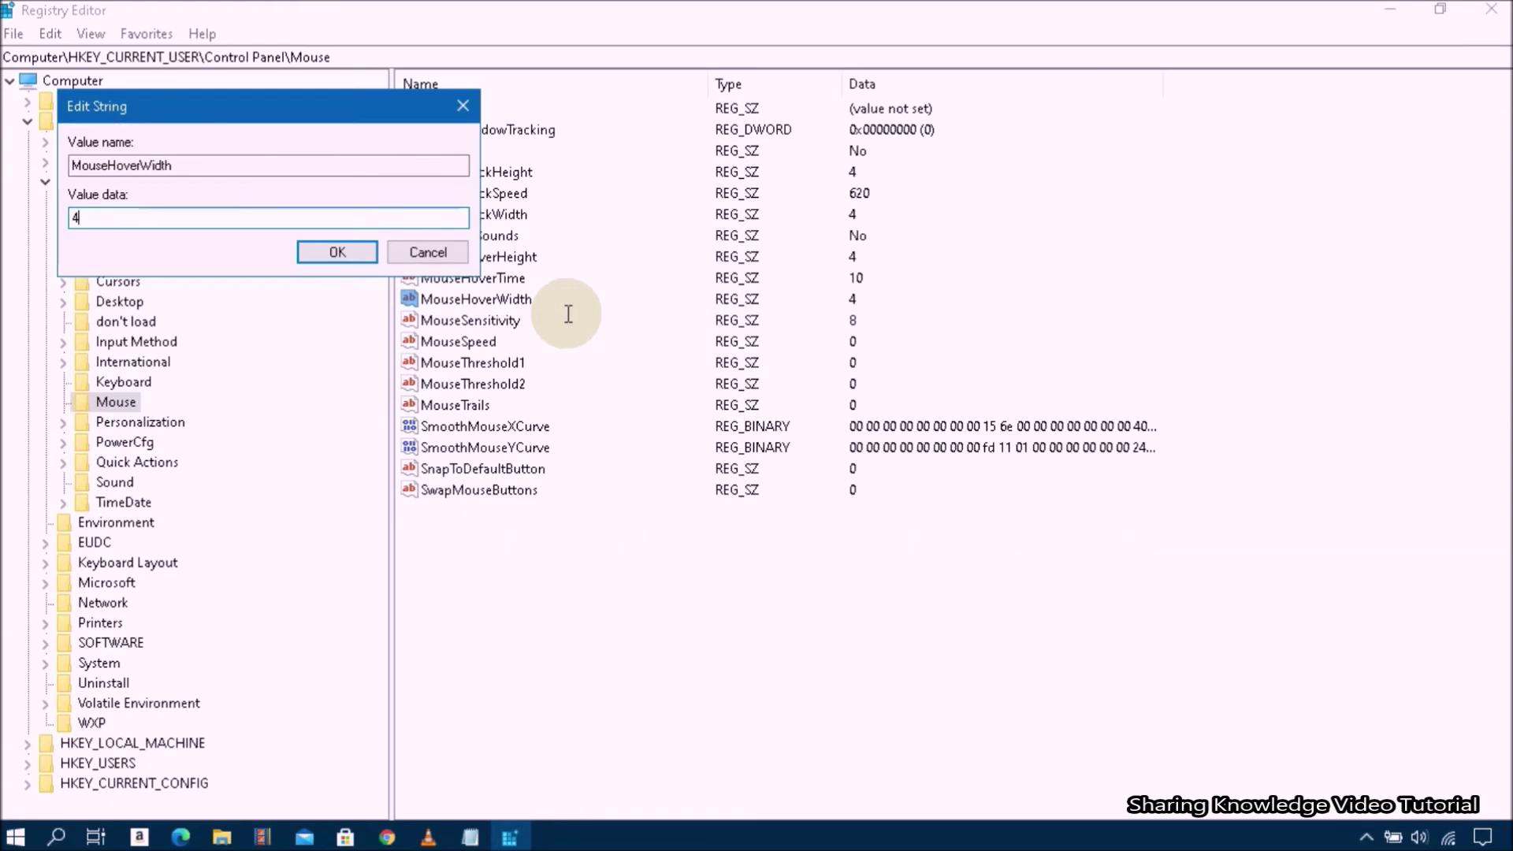
{"action": "left_click", "coordinate": [338, 252]}
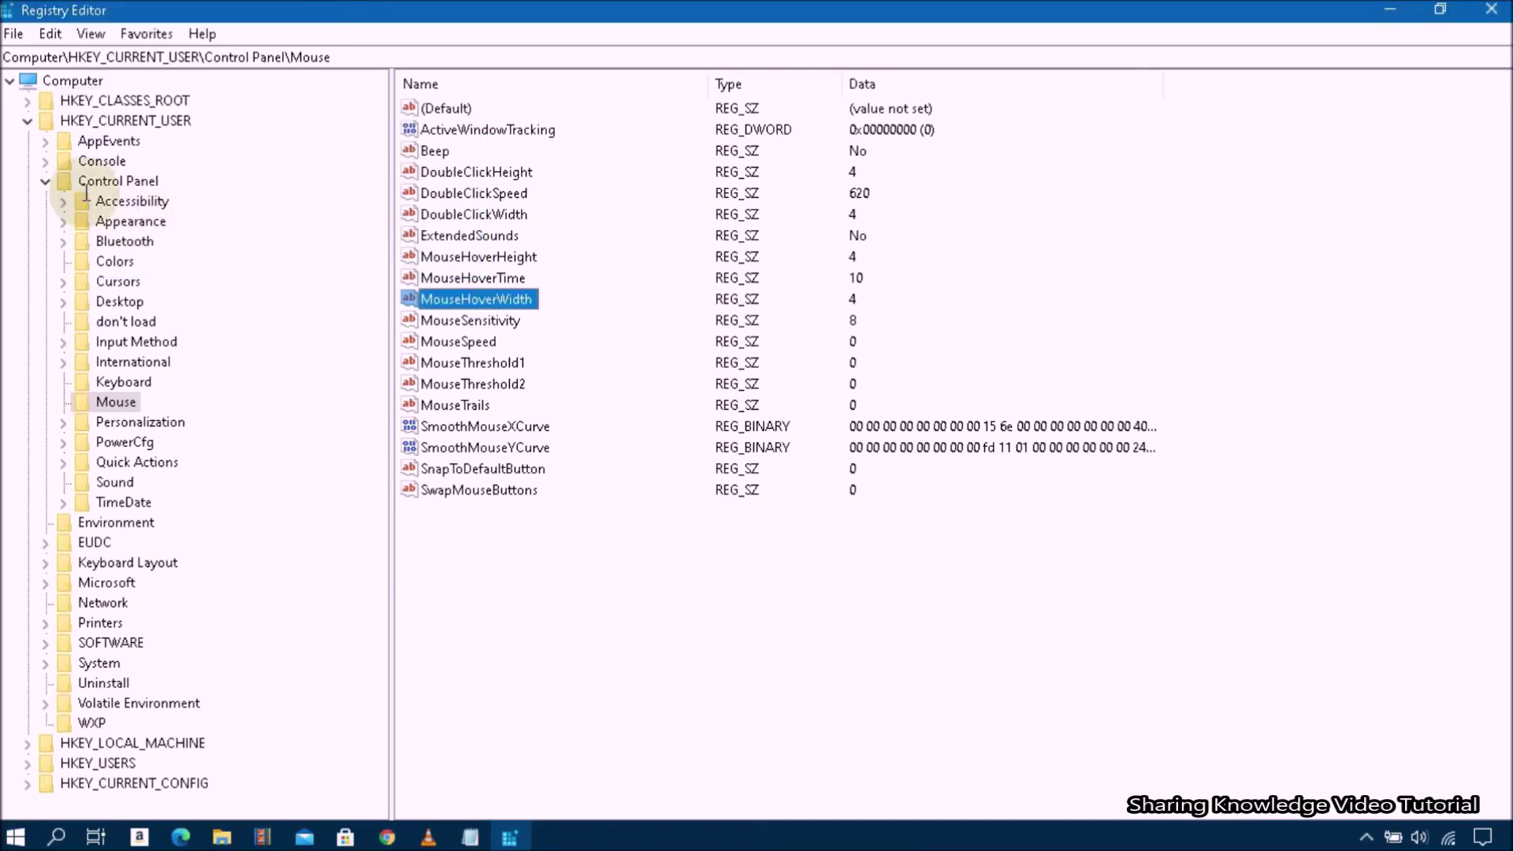
{"action": "left_click", "coordinate": [47, 181]}
{"action": "left_click", "coordinate": [27, 121]}
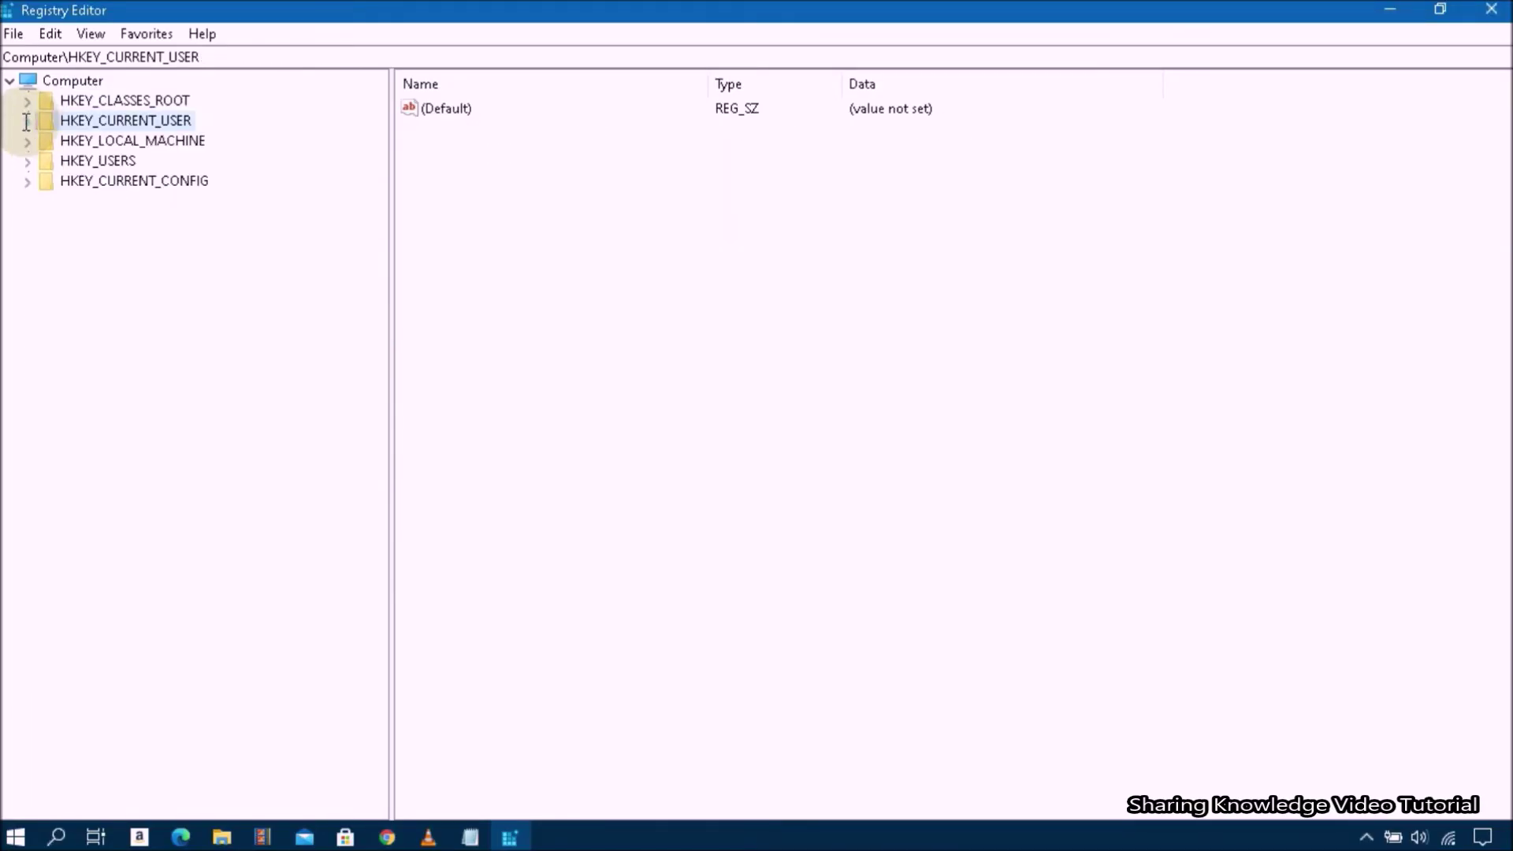
{"action": "left_click", "coordinate": [9, 81]}
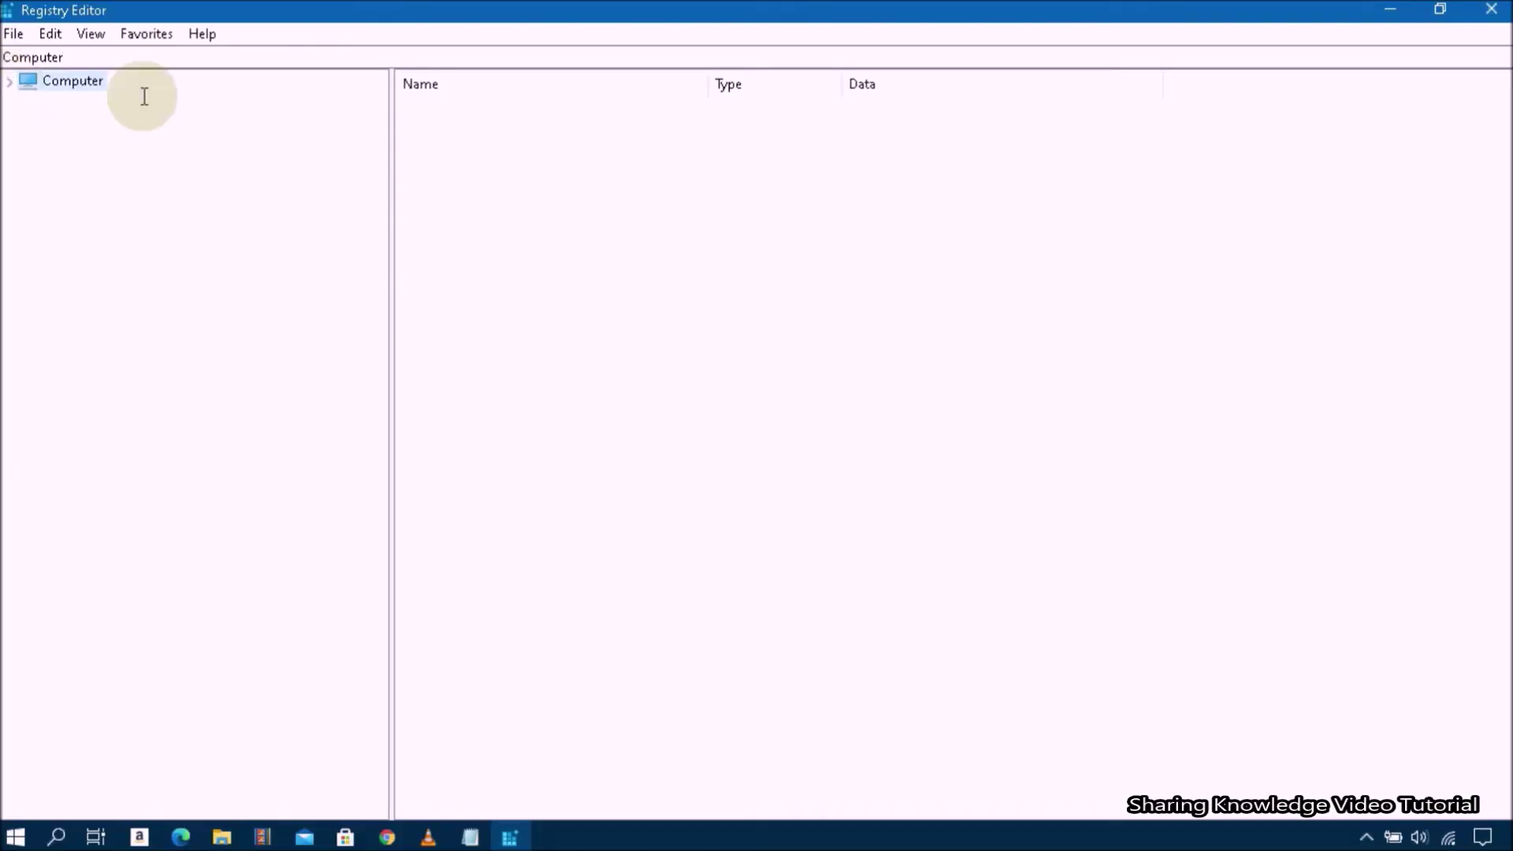
Close Registry Editor, then select and deselect the Windows folder on the desktop
{"action": "left_click", "coordinate": [1489, 10]}
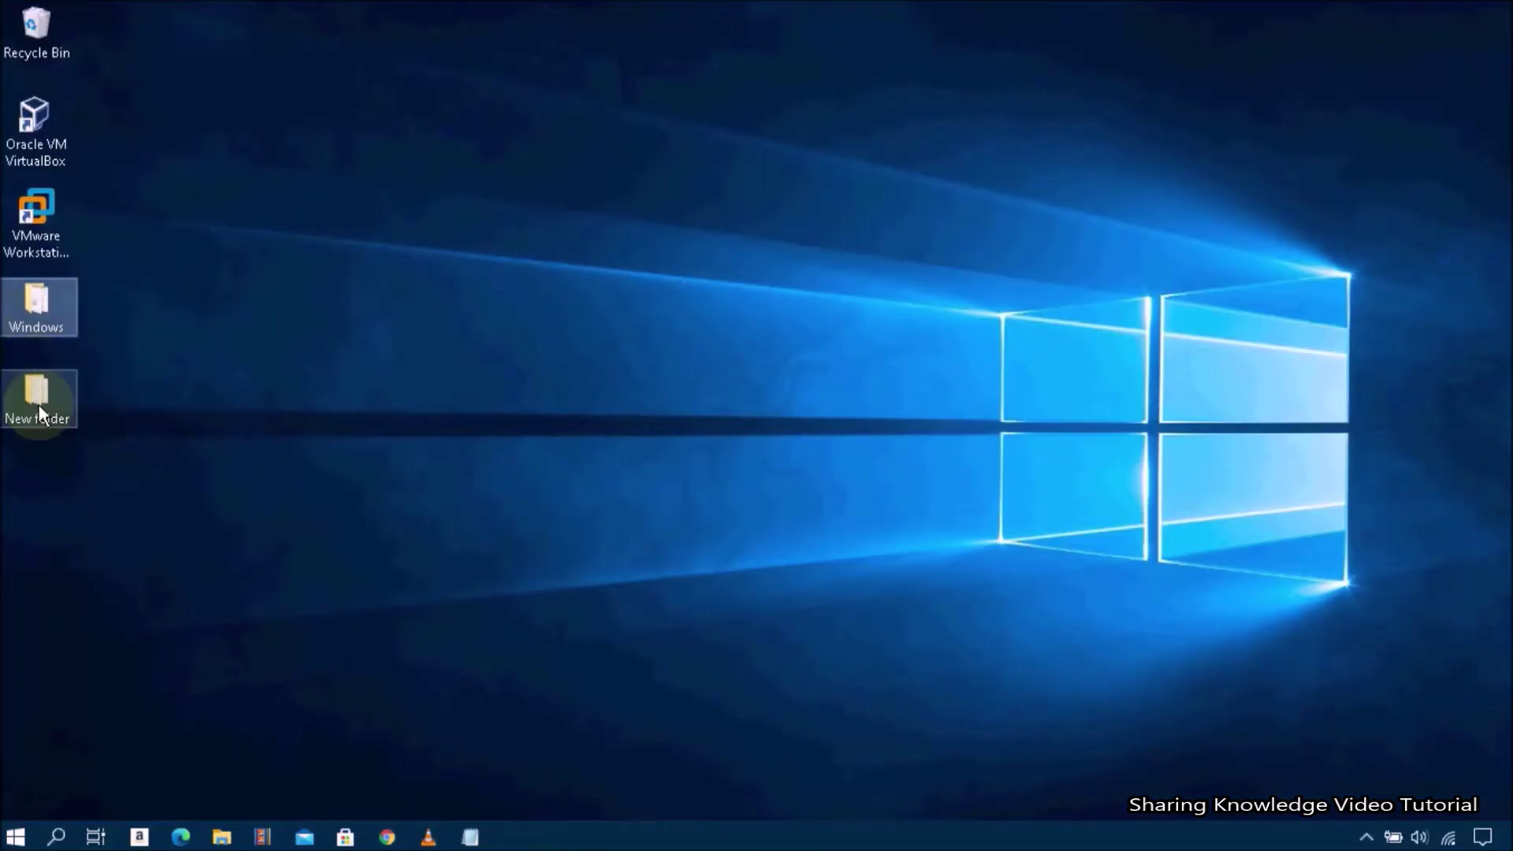
{"action": "left_click", "coordinate": [28, 304]}
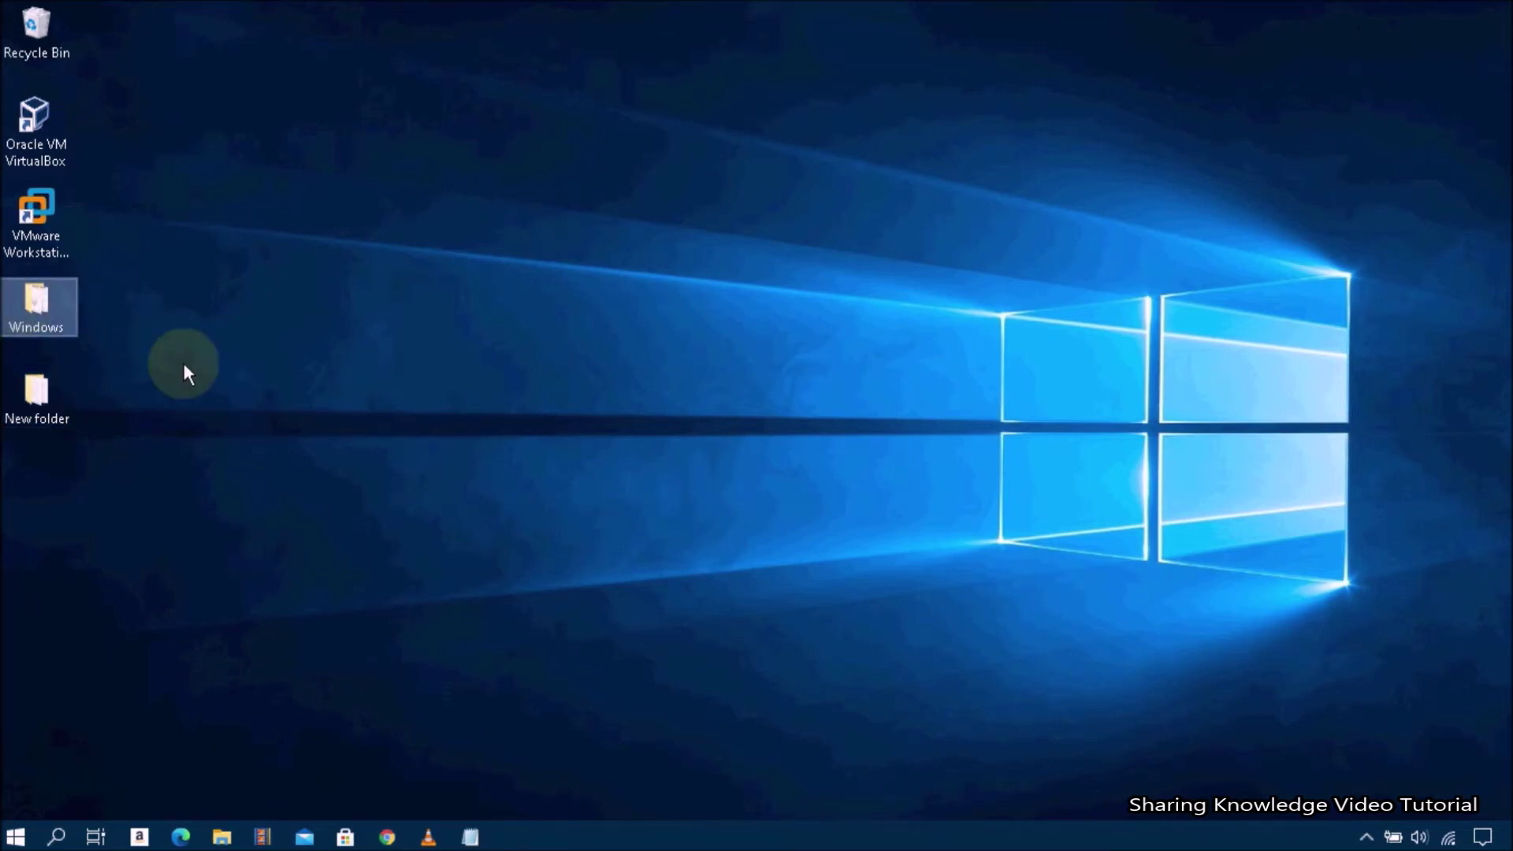
{"action": "left_click", "coordinate": [190, 386]}
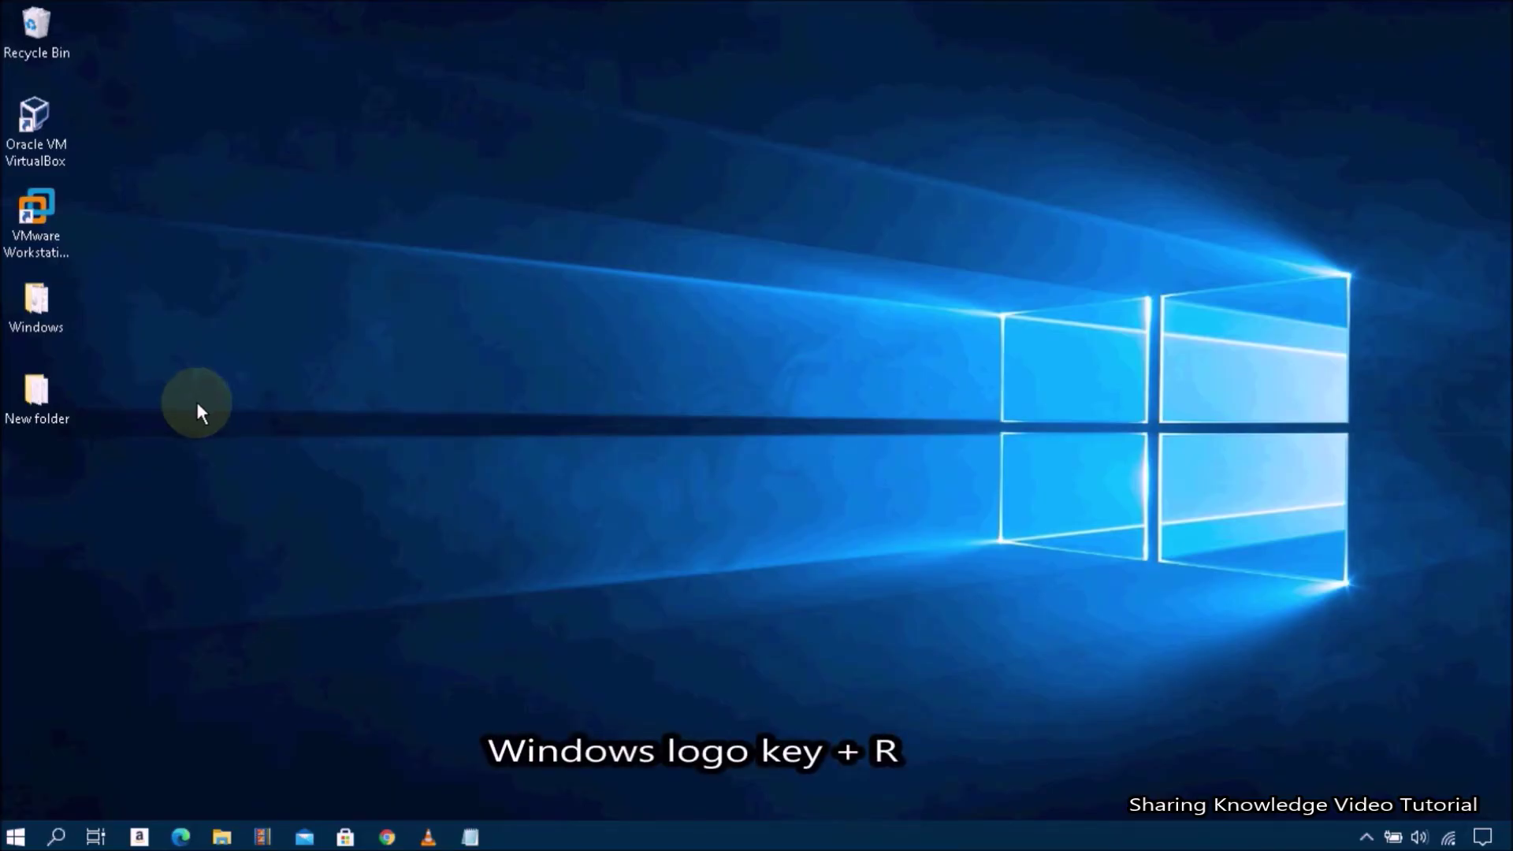
Reopen regedit and navigate to HKEY_CLASSES_ROOT\Directory\shell
{"action": "key", "text": "super+r"}
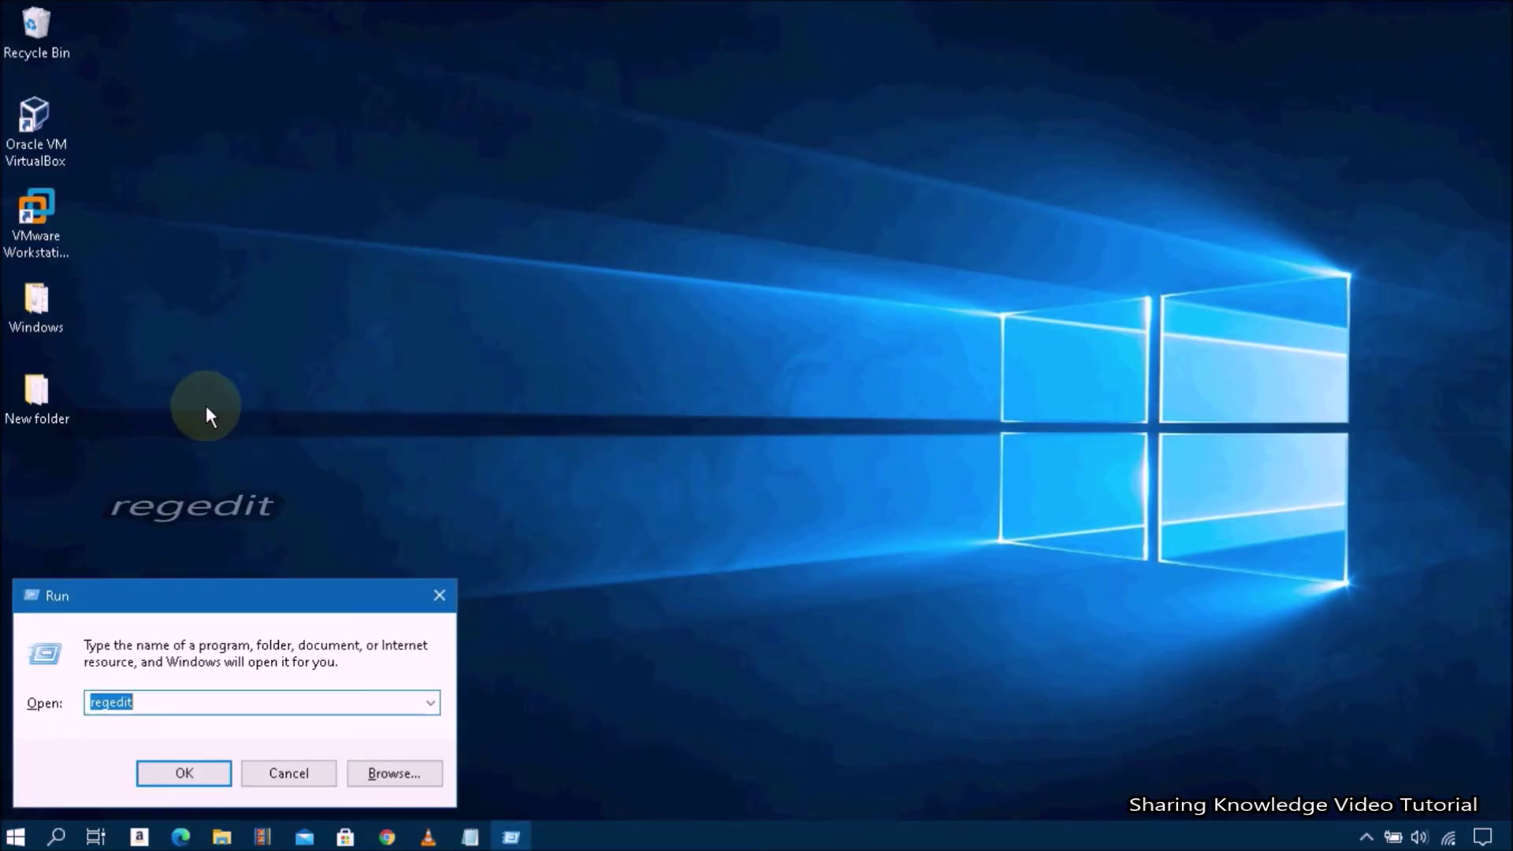
{"action": "type", "text": "regedit"}
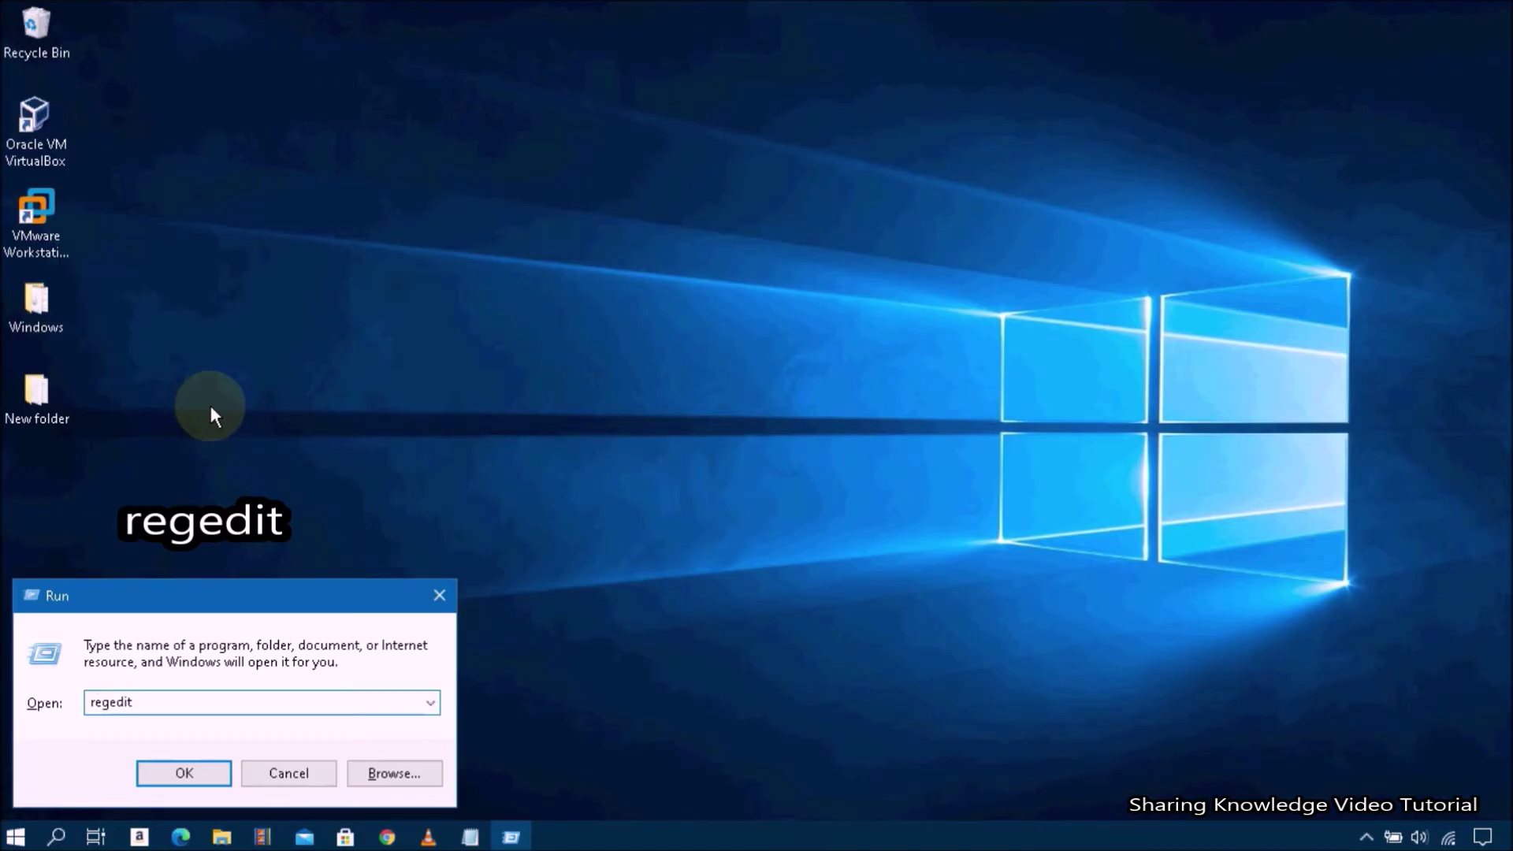
{"action": "key", "text": "Return"}
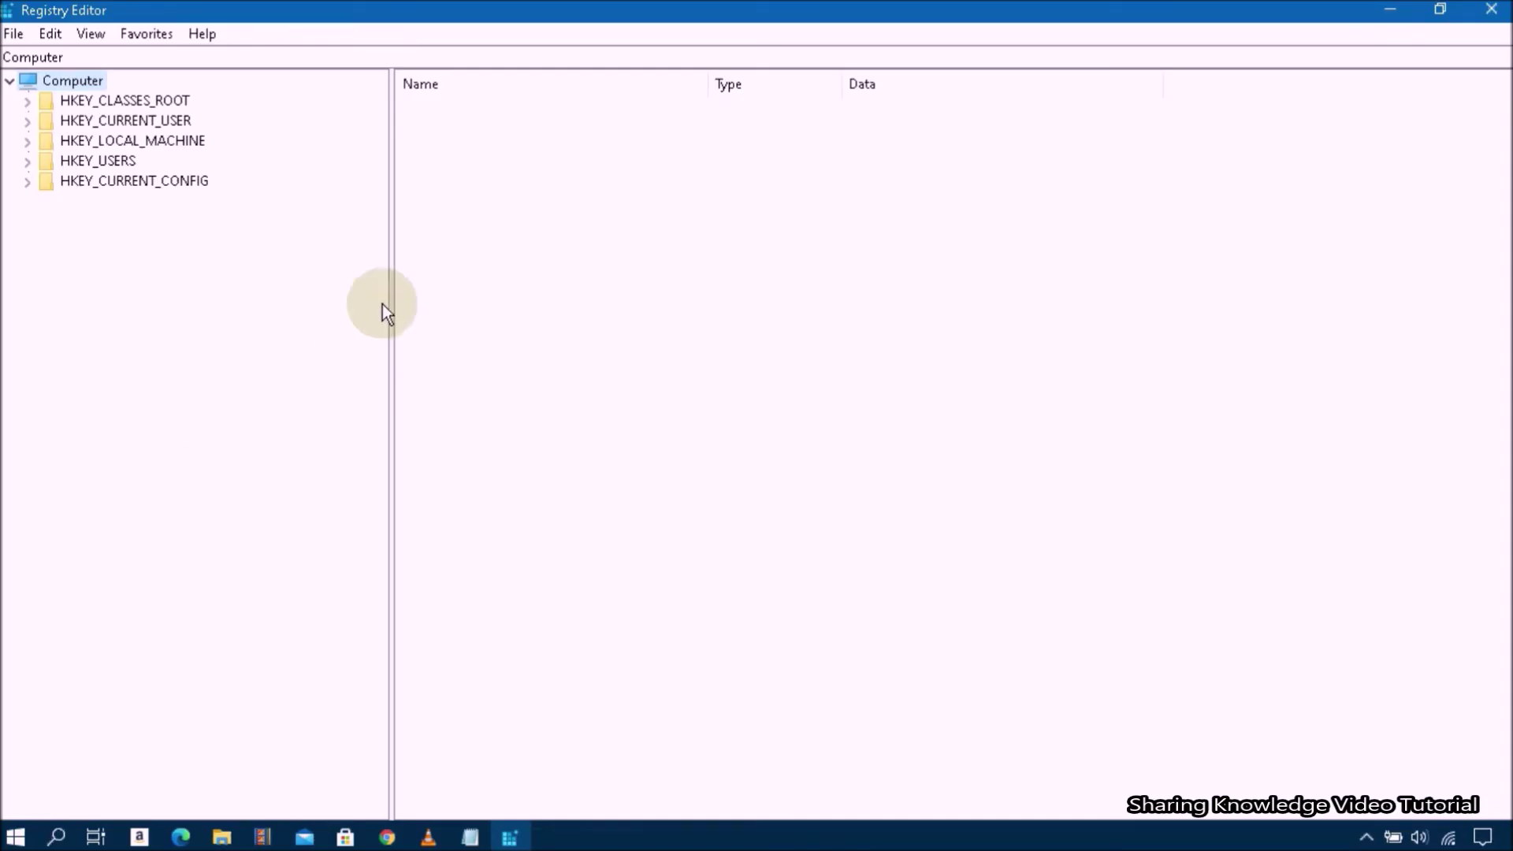
{"action": "left_click", "coordinate": [29, 102]}
{"action": "left_click_drag", "start_coordinate": [376, 103], "coordinate": [374, 283]}
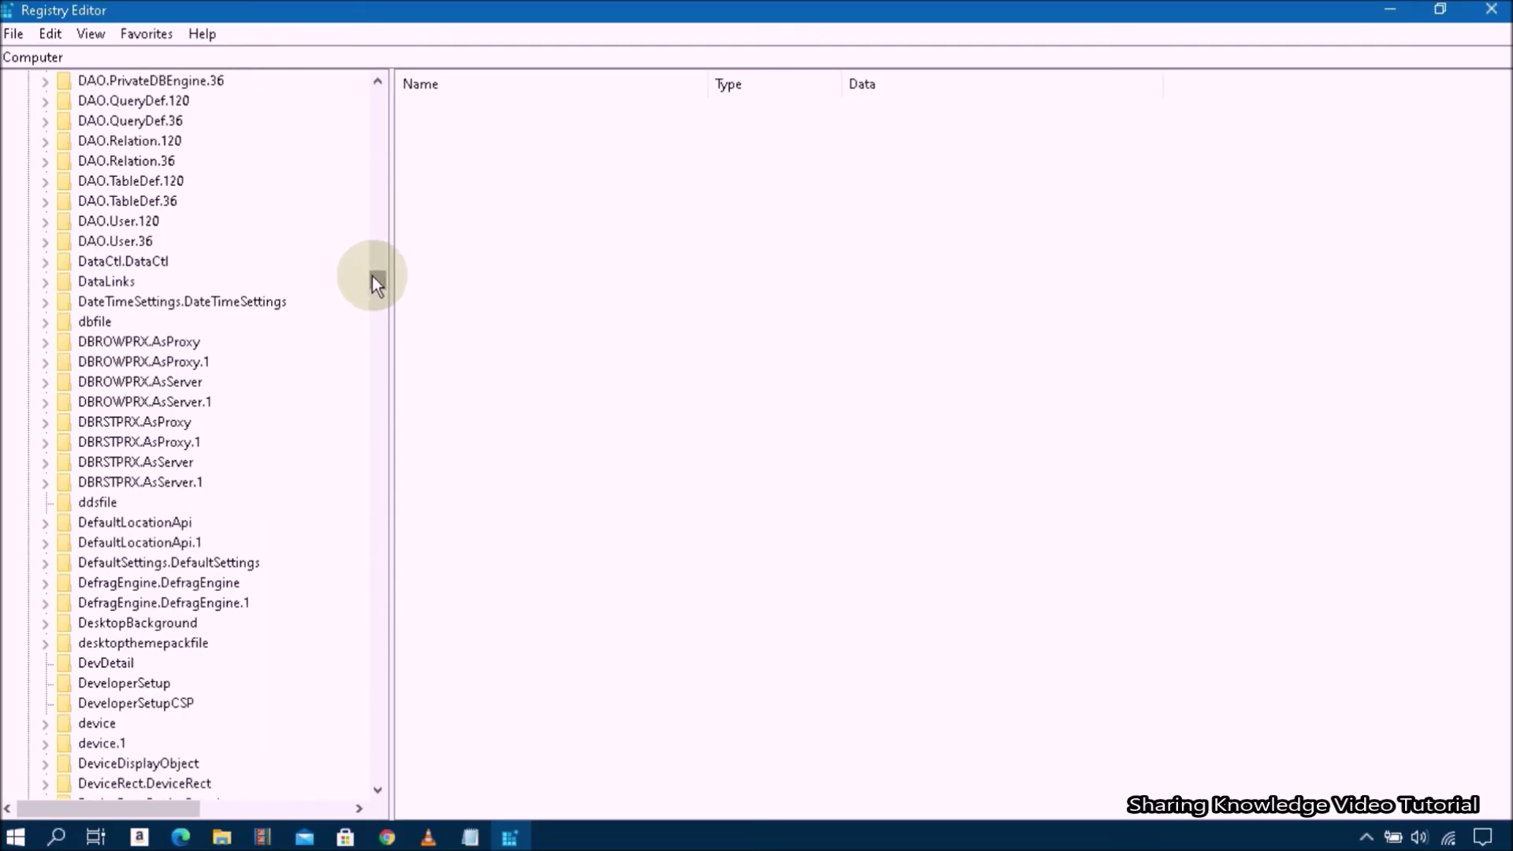
{"action": "left_click", "coordinate": [376, 333]}
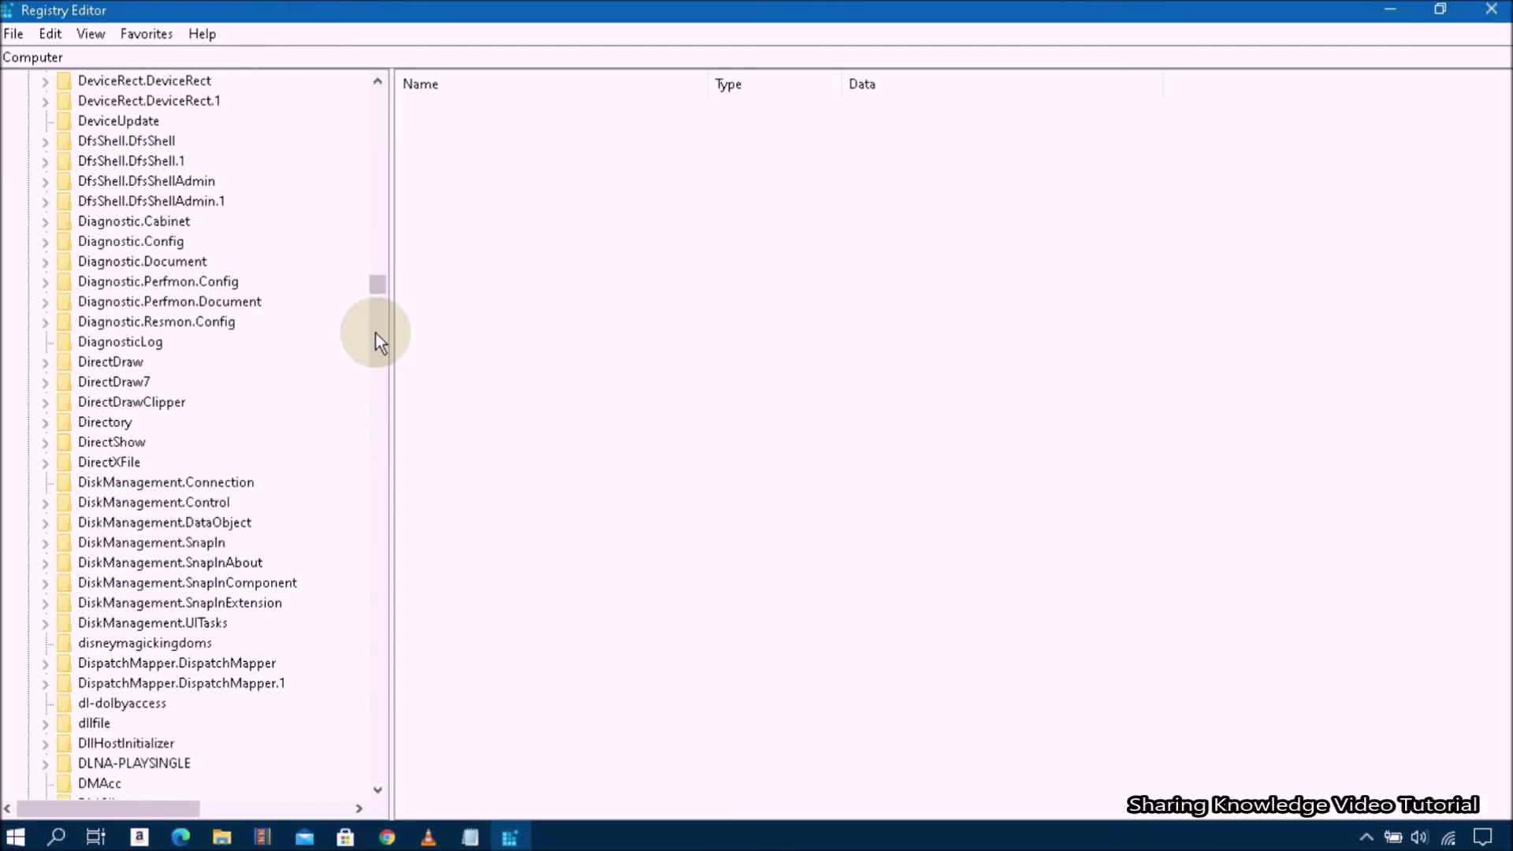
{"action": "left_click", "coordinate": [44, 421]}
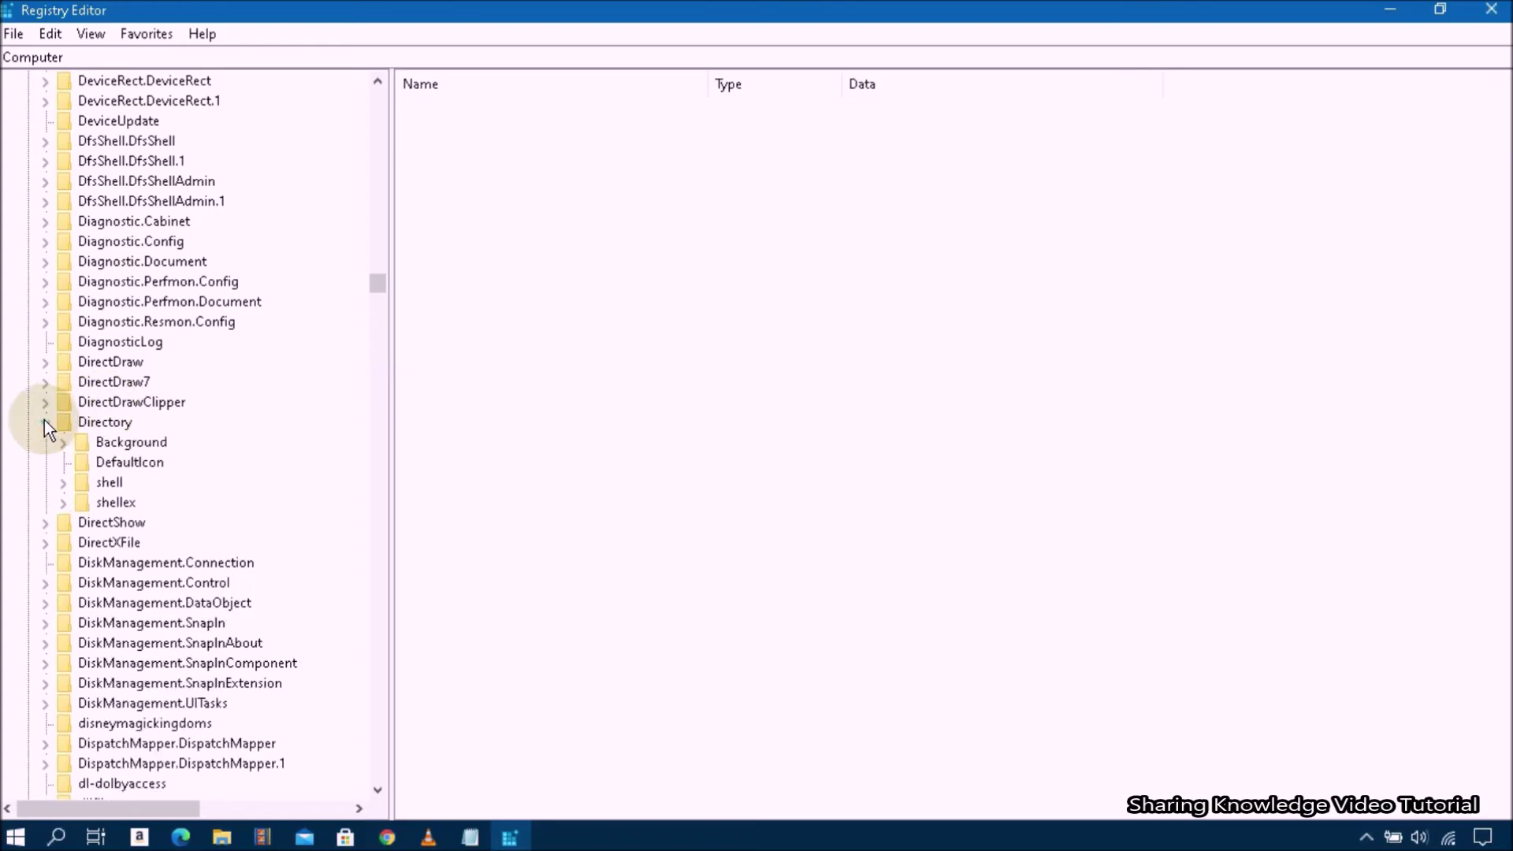
{"action": "left_click", "coordinate": [111, 484]}
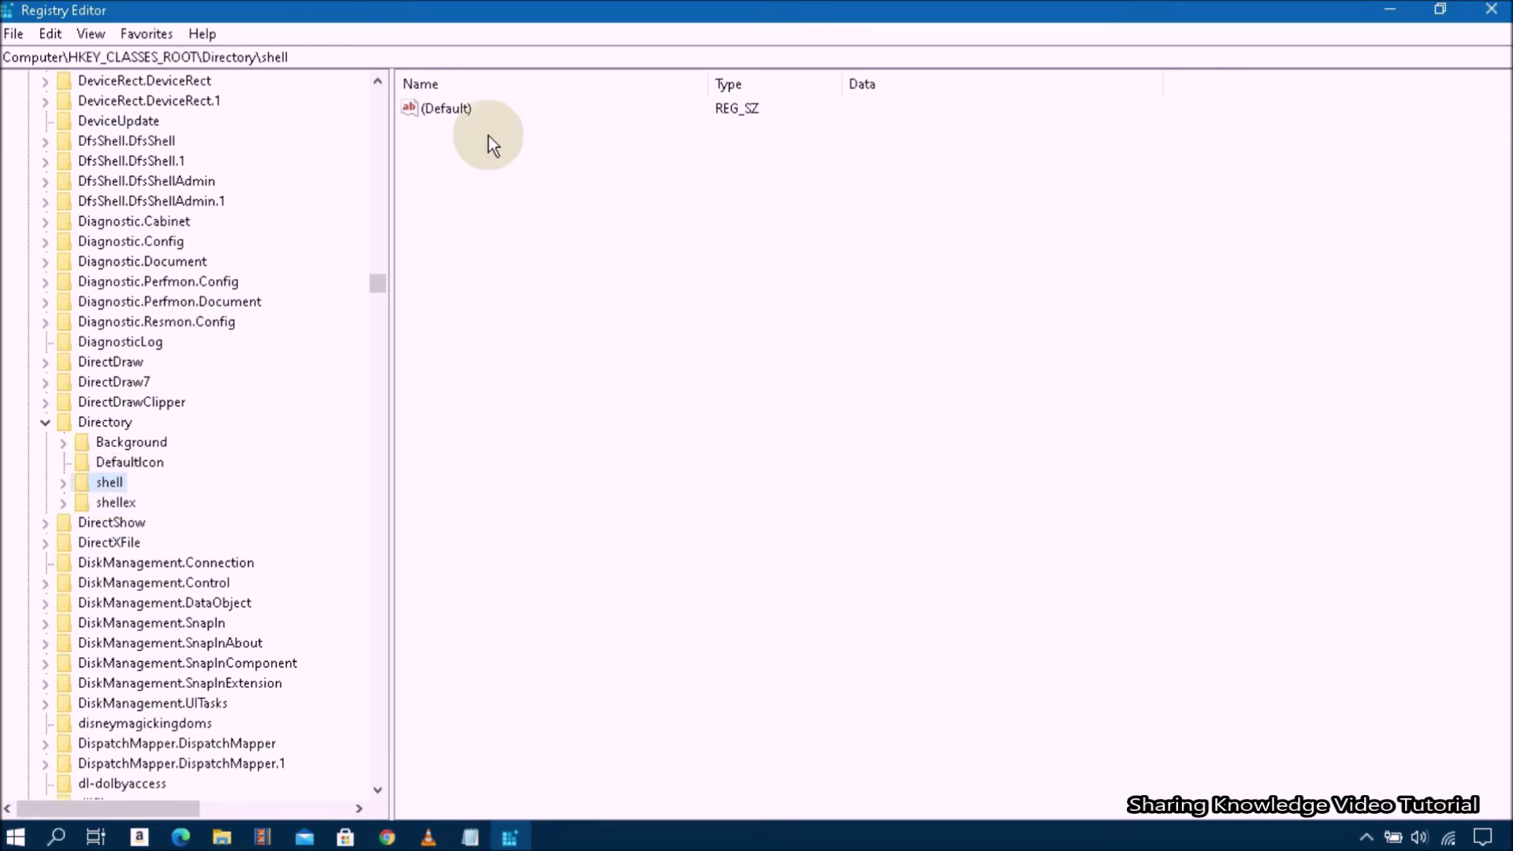
Change the (Default) value data to 'none' and collapse the tree back to Computer
{"action": "right_click", "coordinate": [461, 114]}
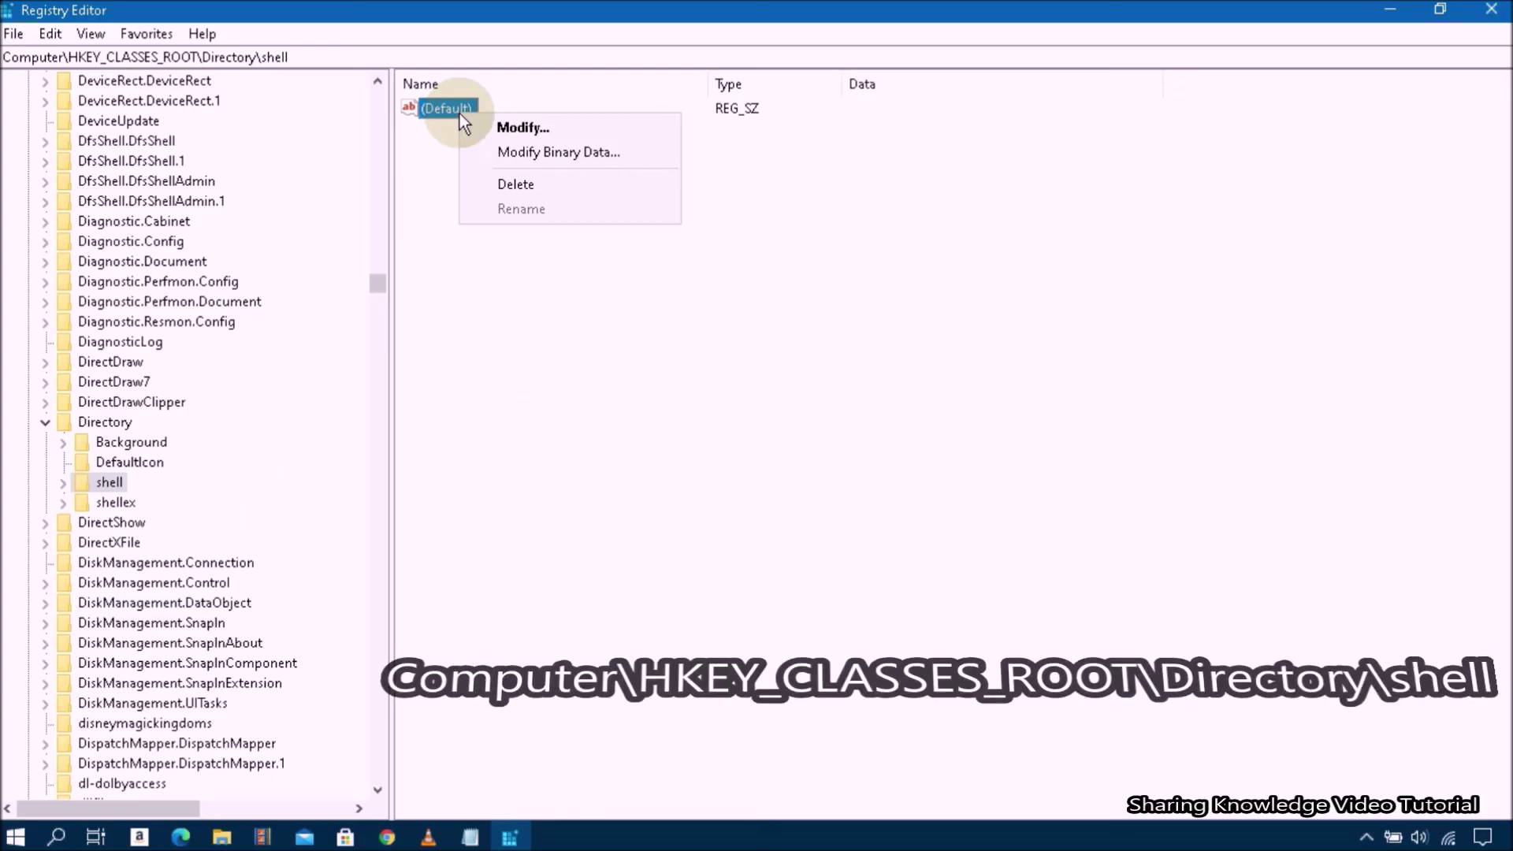
{"action": "left_click", "coordinate": [546, 126]}
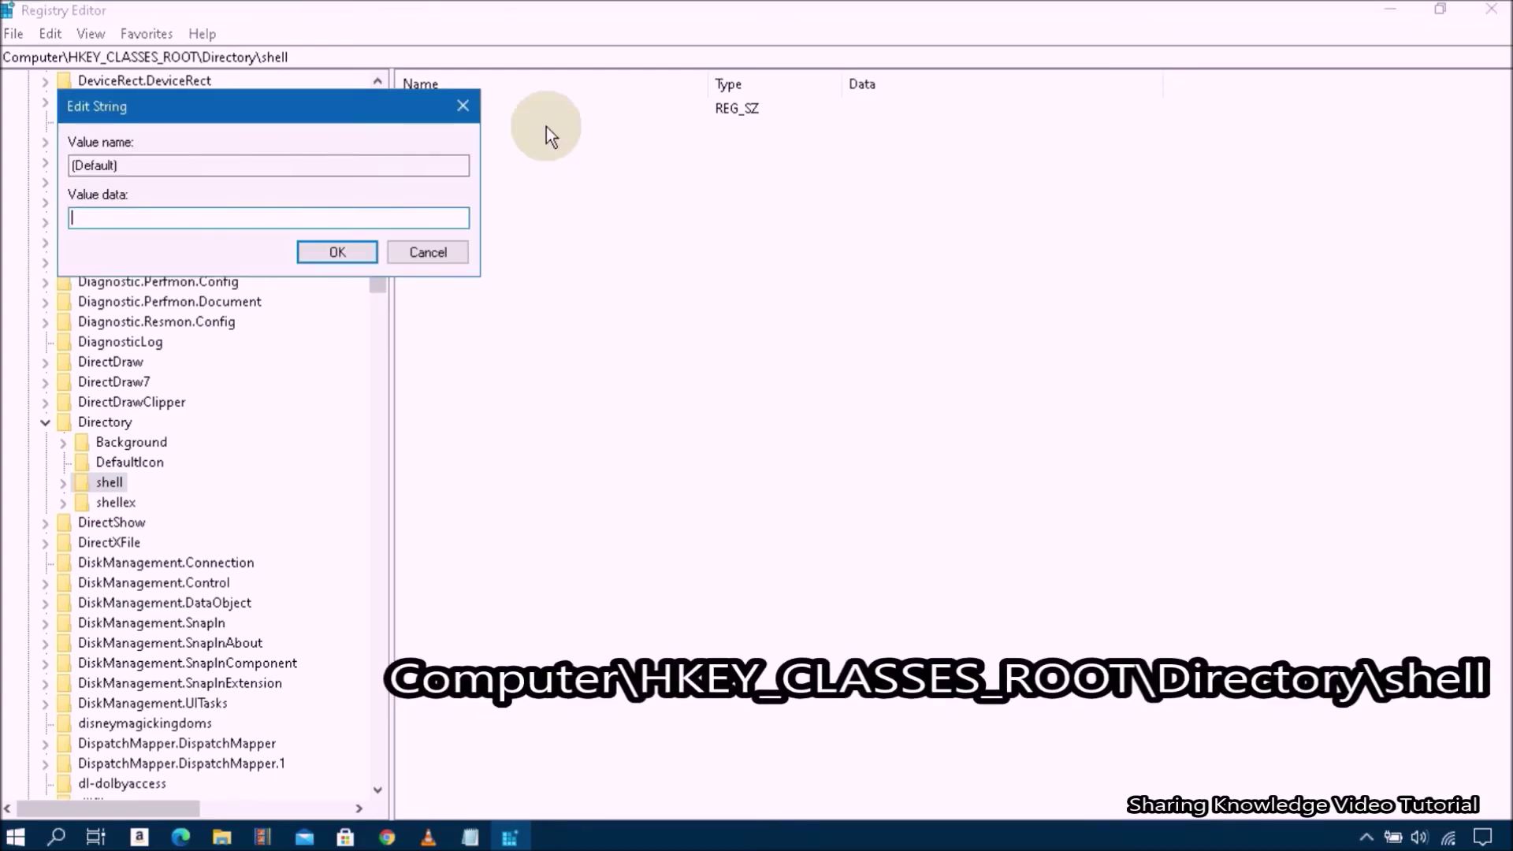
{"action": "type", "text": "none"}
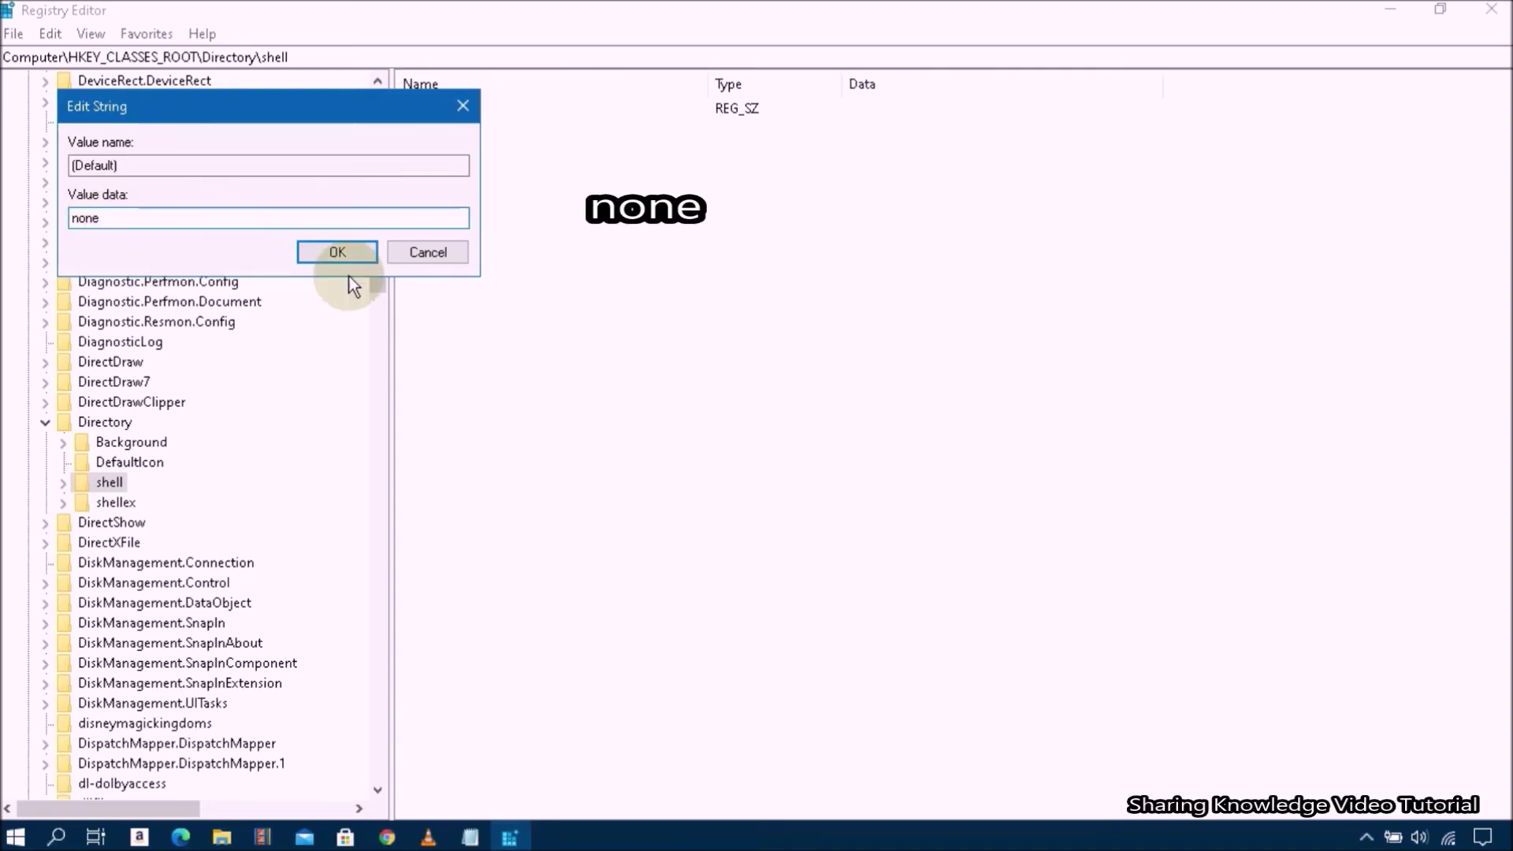
{"action": "left_click", "coordinate": [347, 250]}
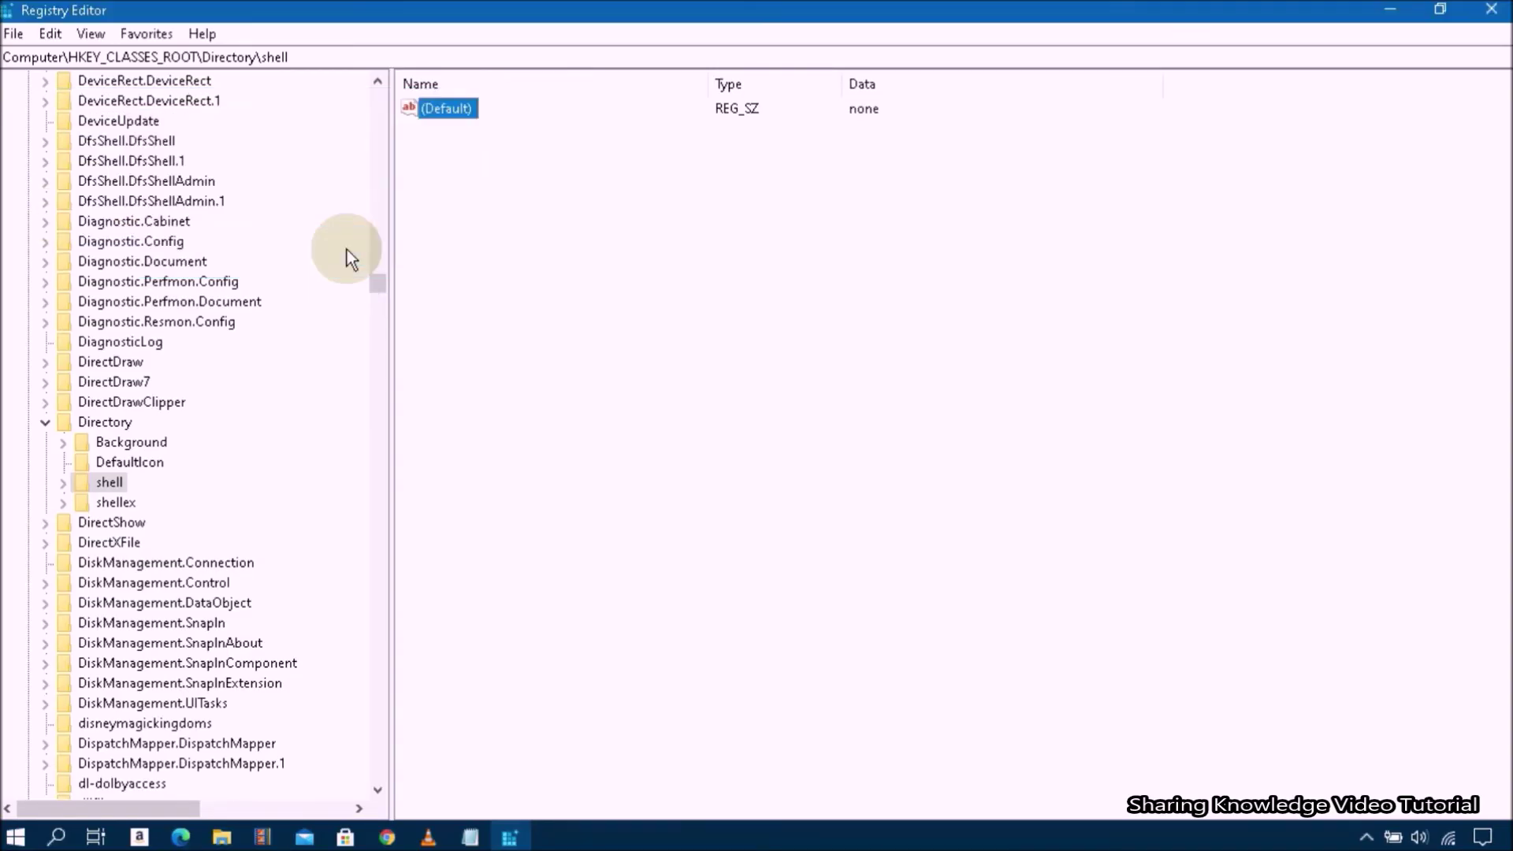
{"action": "left_click", "coordinate": [45, 423]}
{"action": "left_click_drag", "start_coordinate": [376, 290], "coordinate": [379, 73]}
{"action": "left_click", "coordinate": [26, 96]}
{"action": "left_click", "coordinate": [9, 82]}
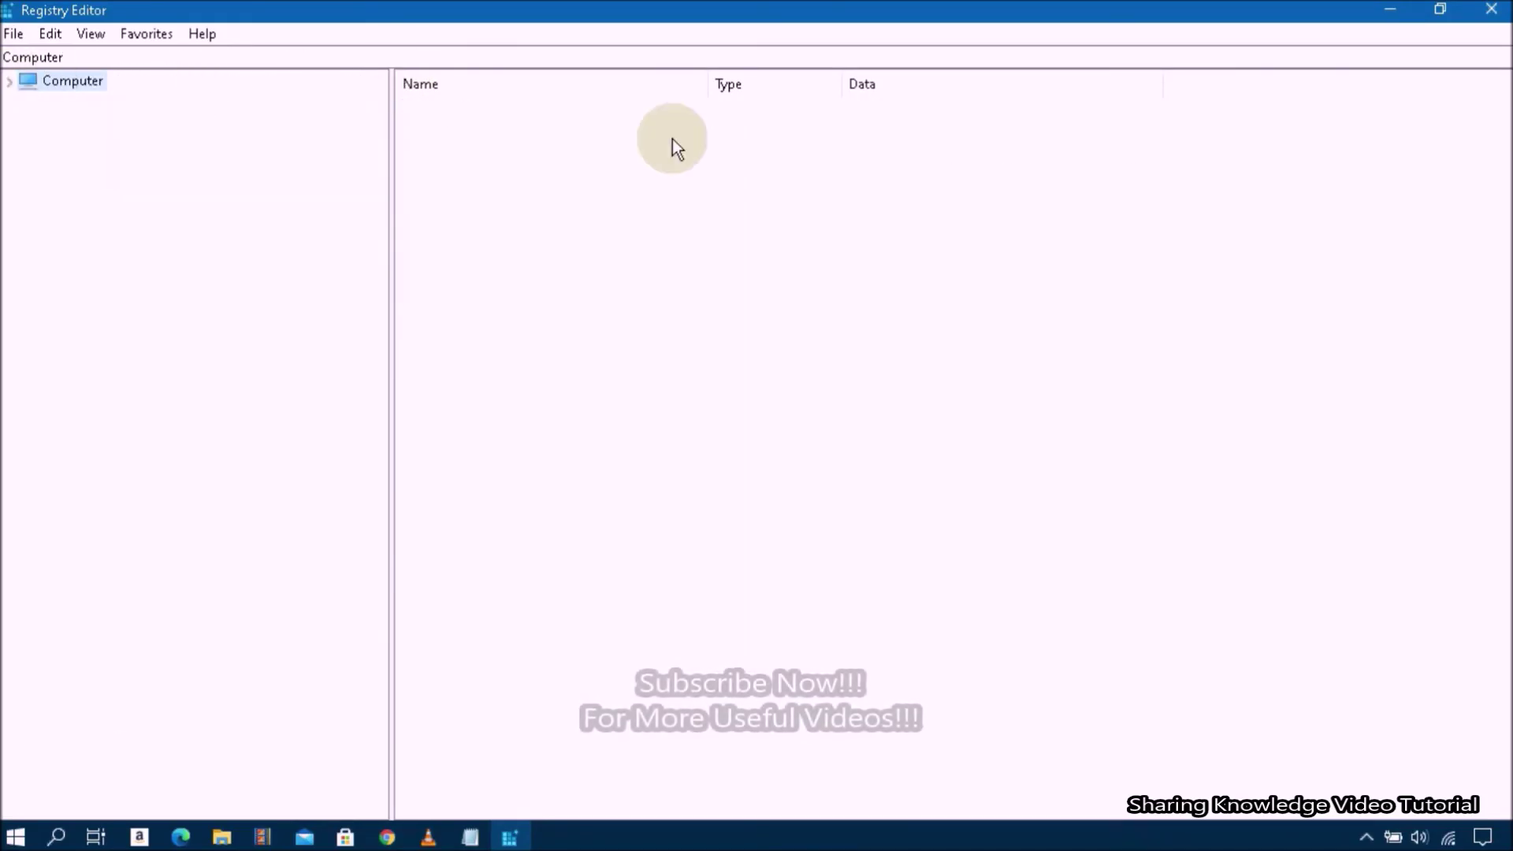
Close Registry Editor and refresh the desktop twice
{"action": "left_click", "coordinate": [1492, 9]}
{"action": "right_click", "coordinate": [829, 278]}
{"action": "left_click", "coordinate": [899, 342]}
{"action": "right_click", "coordinate": [815, 332]}
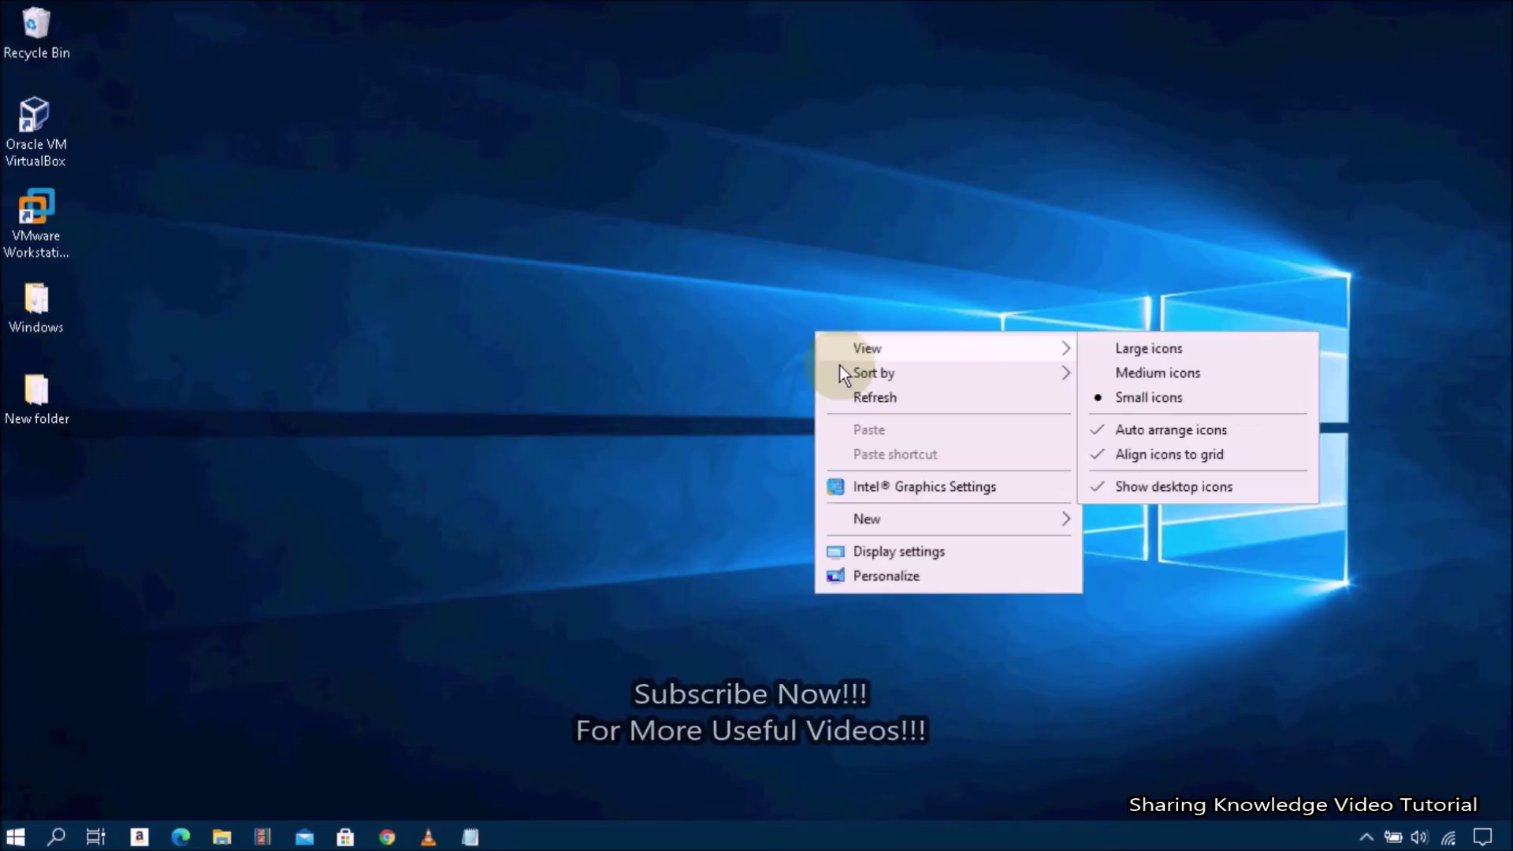
{"action": "left_click", "coordinate": [870, 399]}
Confirm the New folder and Windows folders open on double-click, then close both windows
{"action": "double_click", "coordinate": [41, 406]}
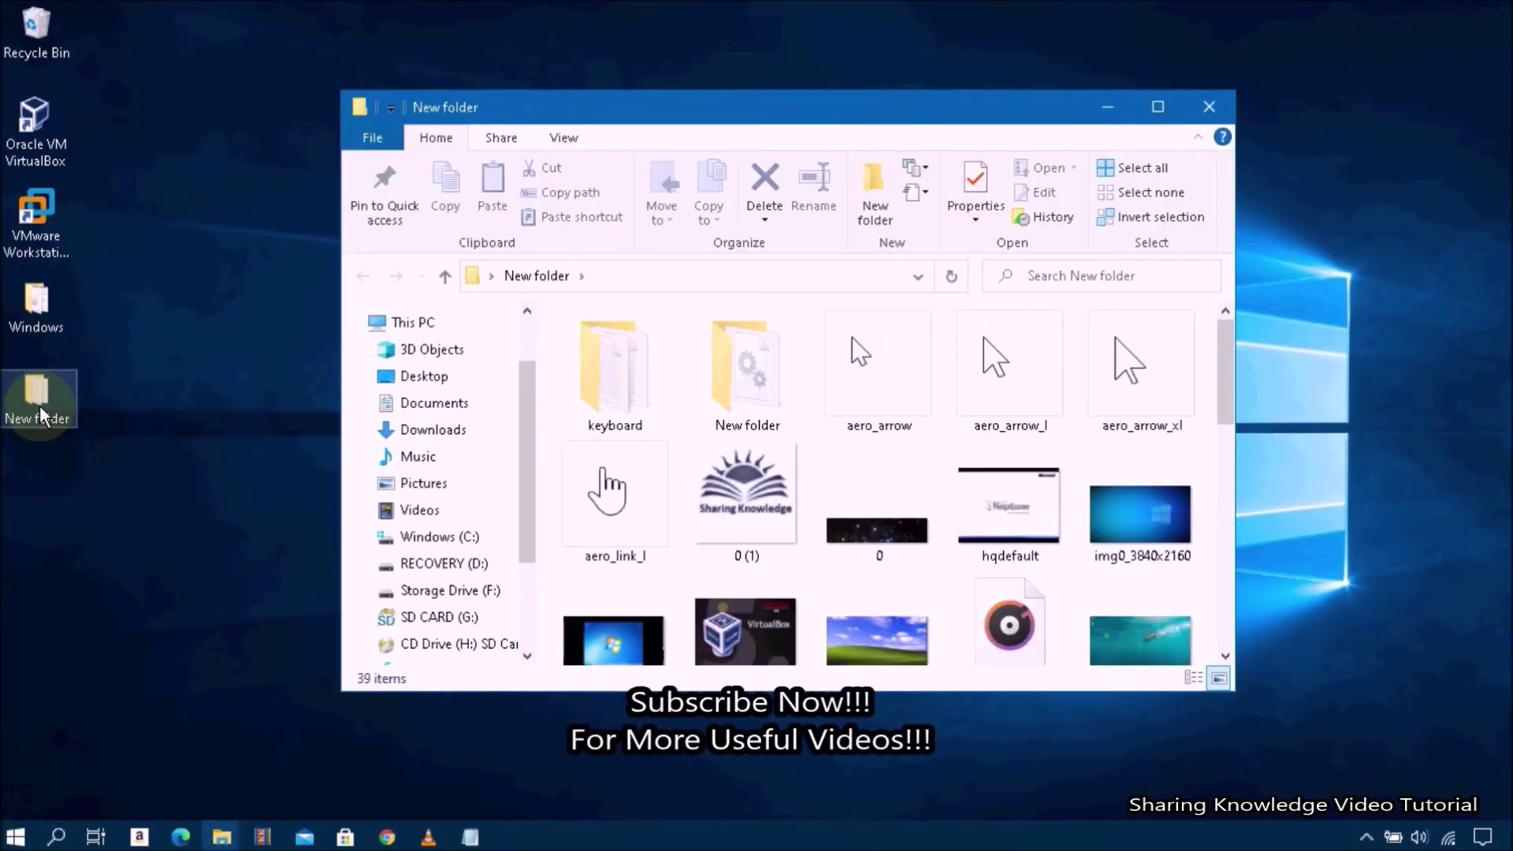
{"action": "left_click", "coordinate": [1229, 83]}
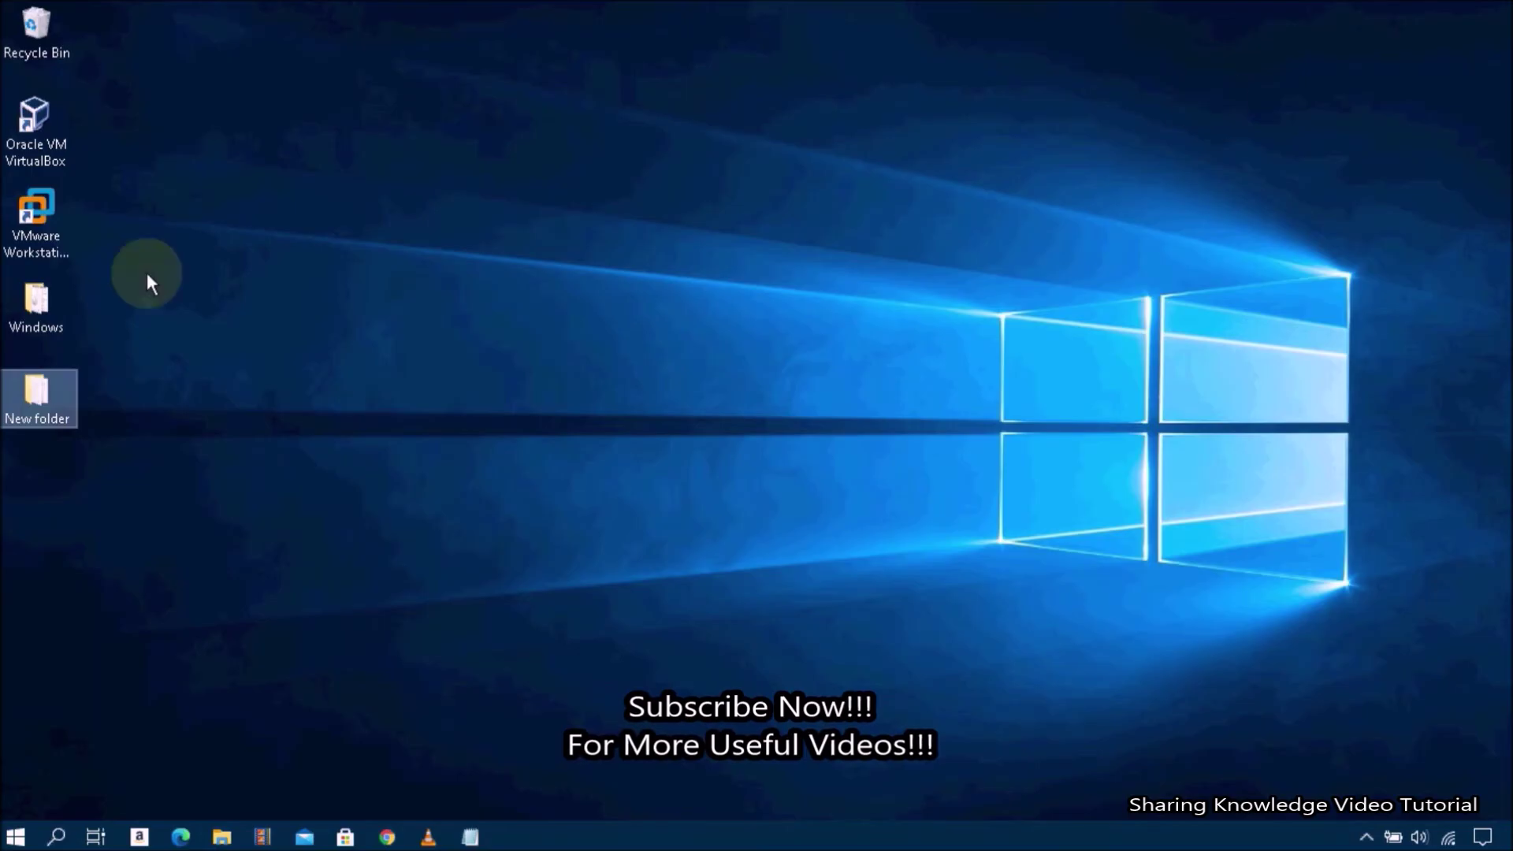
{"action": "double_click", "coordinate": [54, 305]}
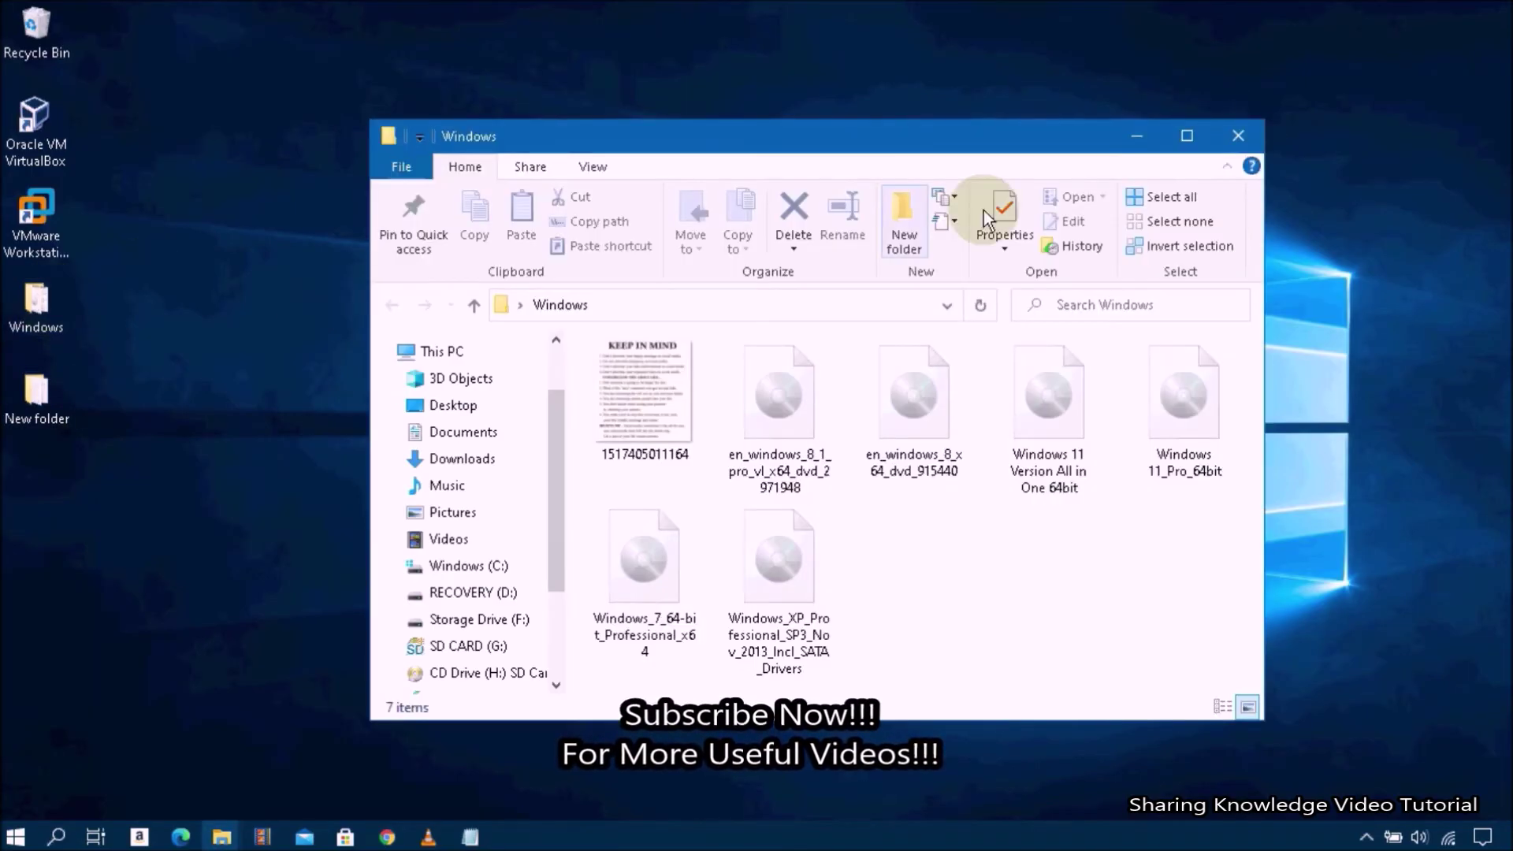
{"action": "left_click", "coordinate": [1238, 136]}
Check that Documents opens from a new File Explorer window, close it, and refresh the desktop twice
{"action": "key", "text": "super+e"}
{"action": "double_click", "coordinate": [713, 500]}
{"action": "key", "text": "alt+F4"}
{"action": "right_click", "coordinate": [751, 278]}
{"action": "left_click", "coordinate": [812, 334]}
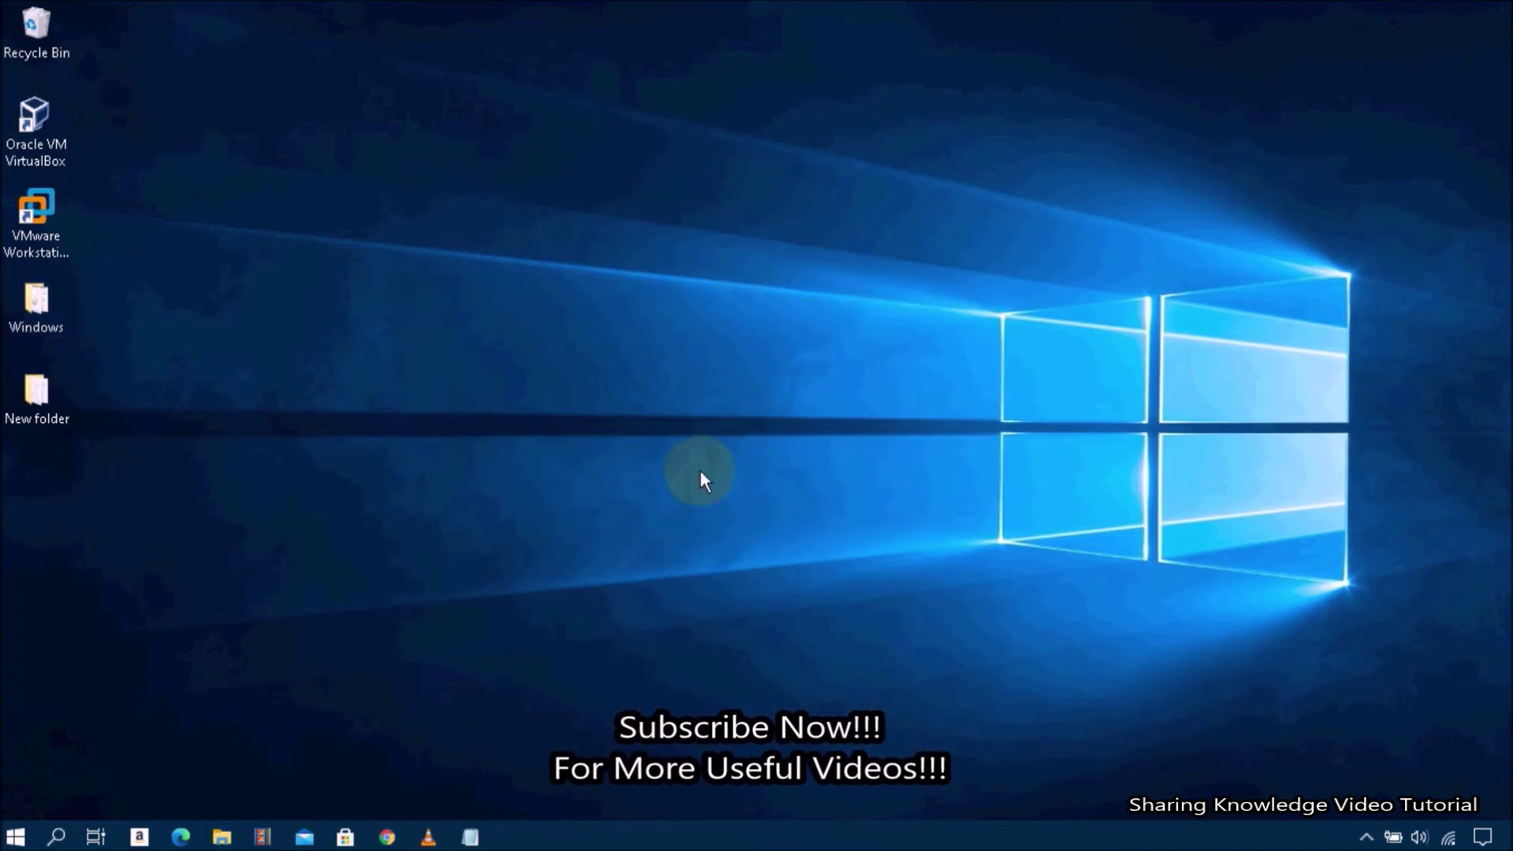
{"action": "right_click", "coordinate": [879, 487]}
{"action": "left_click", "coordinate": [902, 552]}
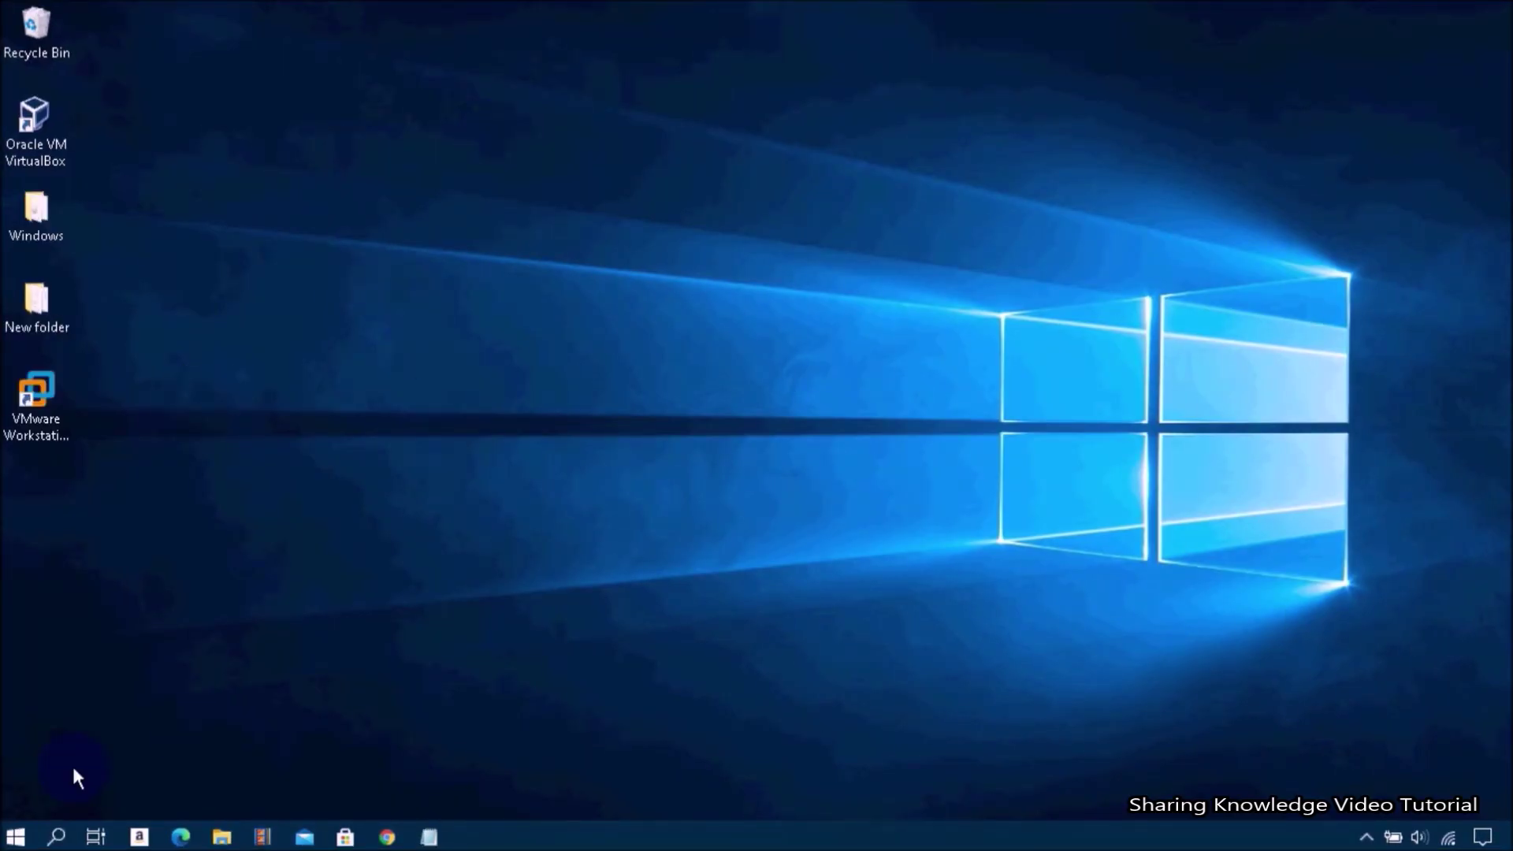
Search for 'cmd' and launch Command Prompt as administrator at C:\WINDOWS\system32
{"action": "left_click", "coordinate": [55, 838]}
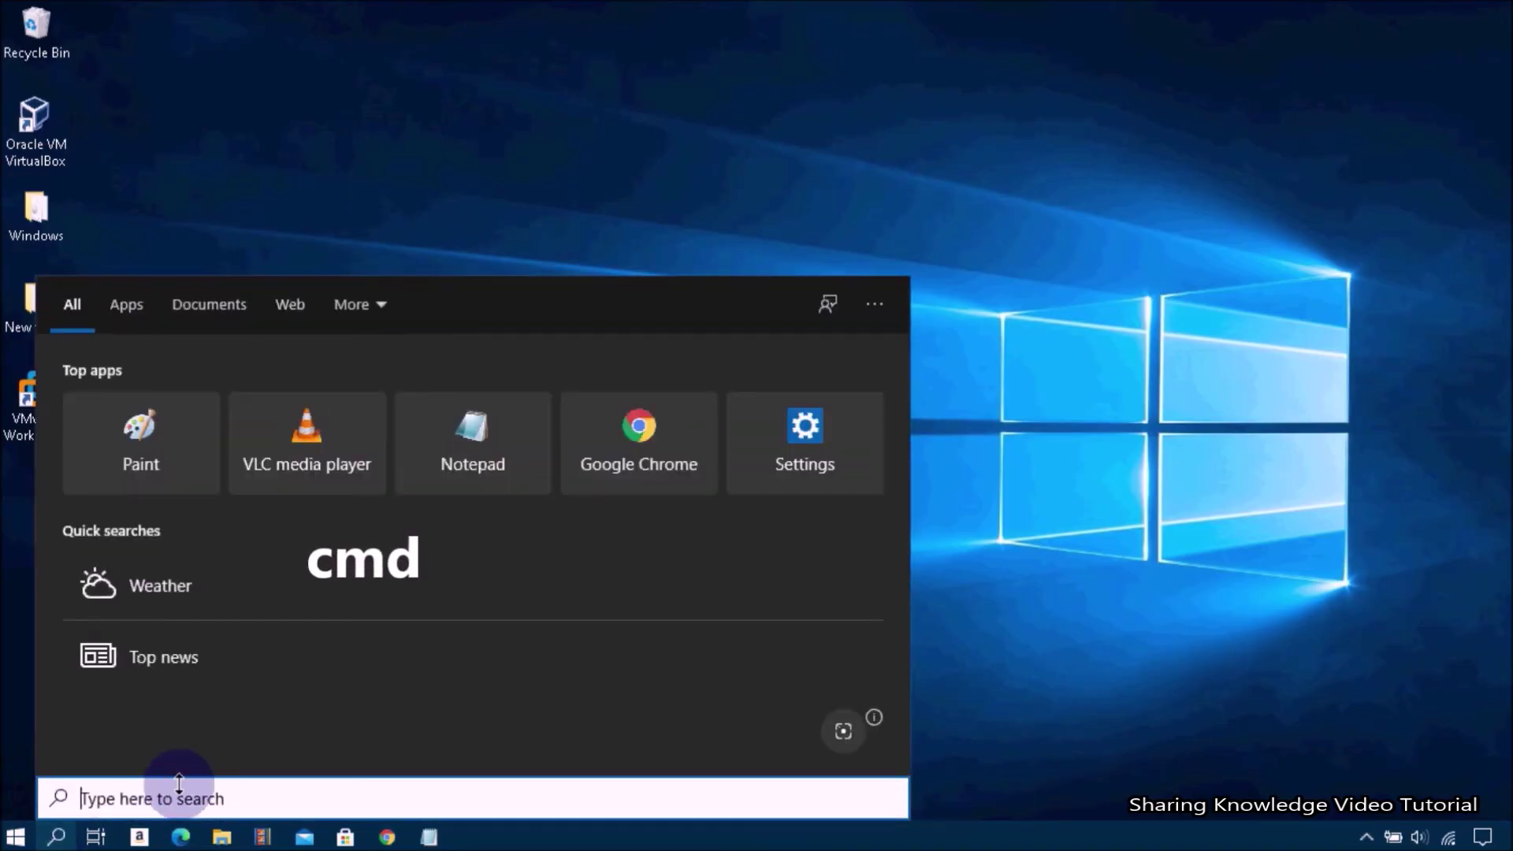
{"action": "type", "text": "cmd"}
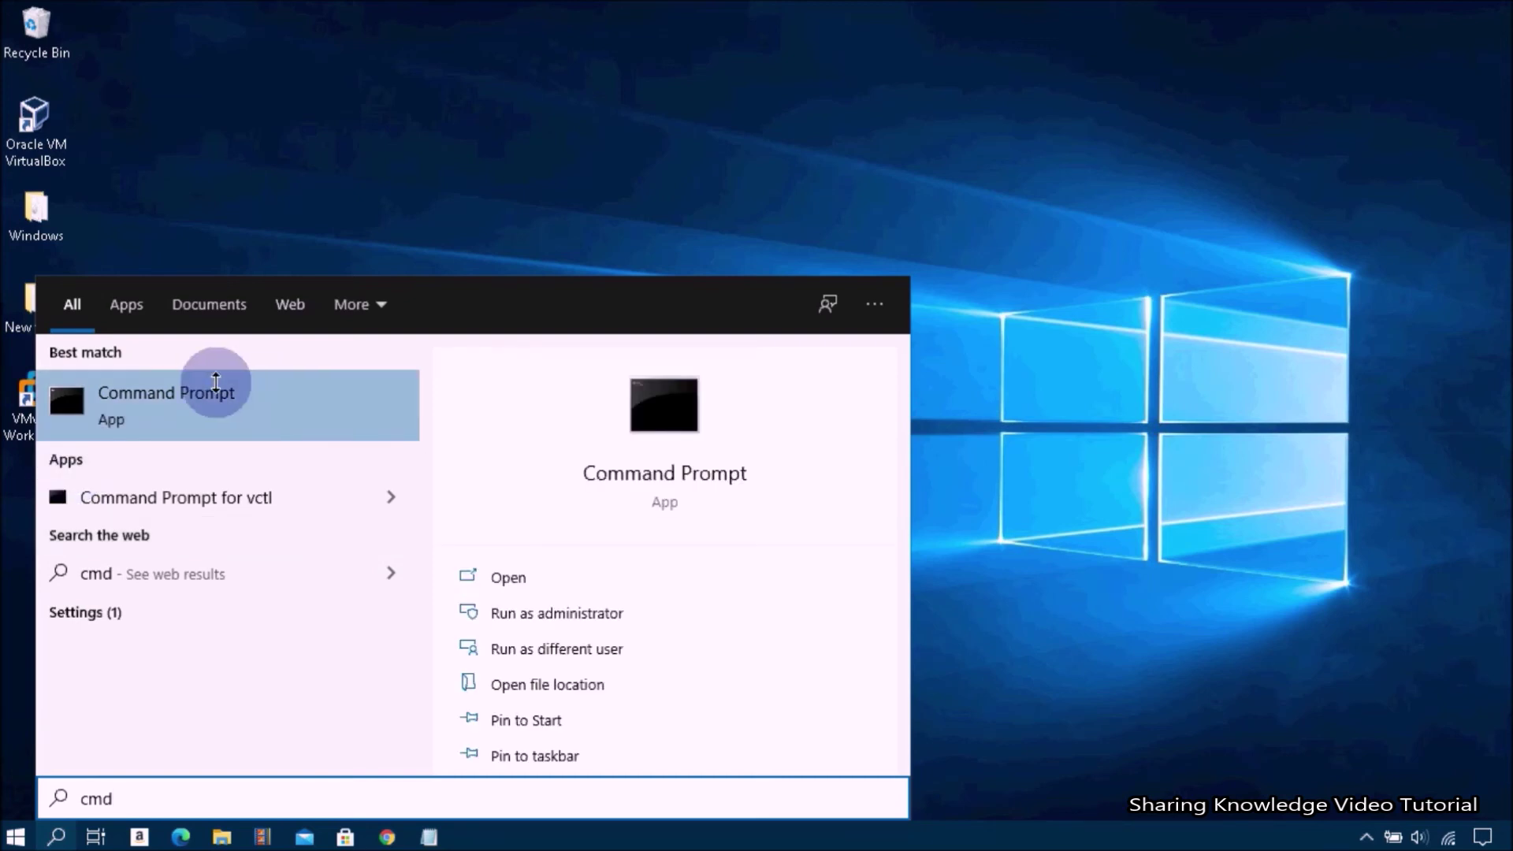
{"action": "right_click", "coordinate": [217, 396]}
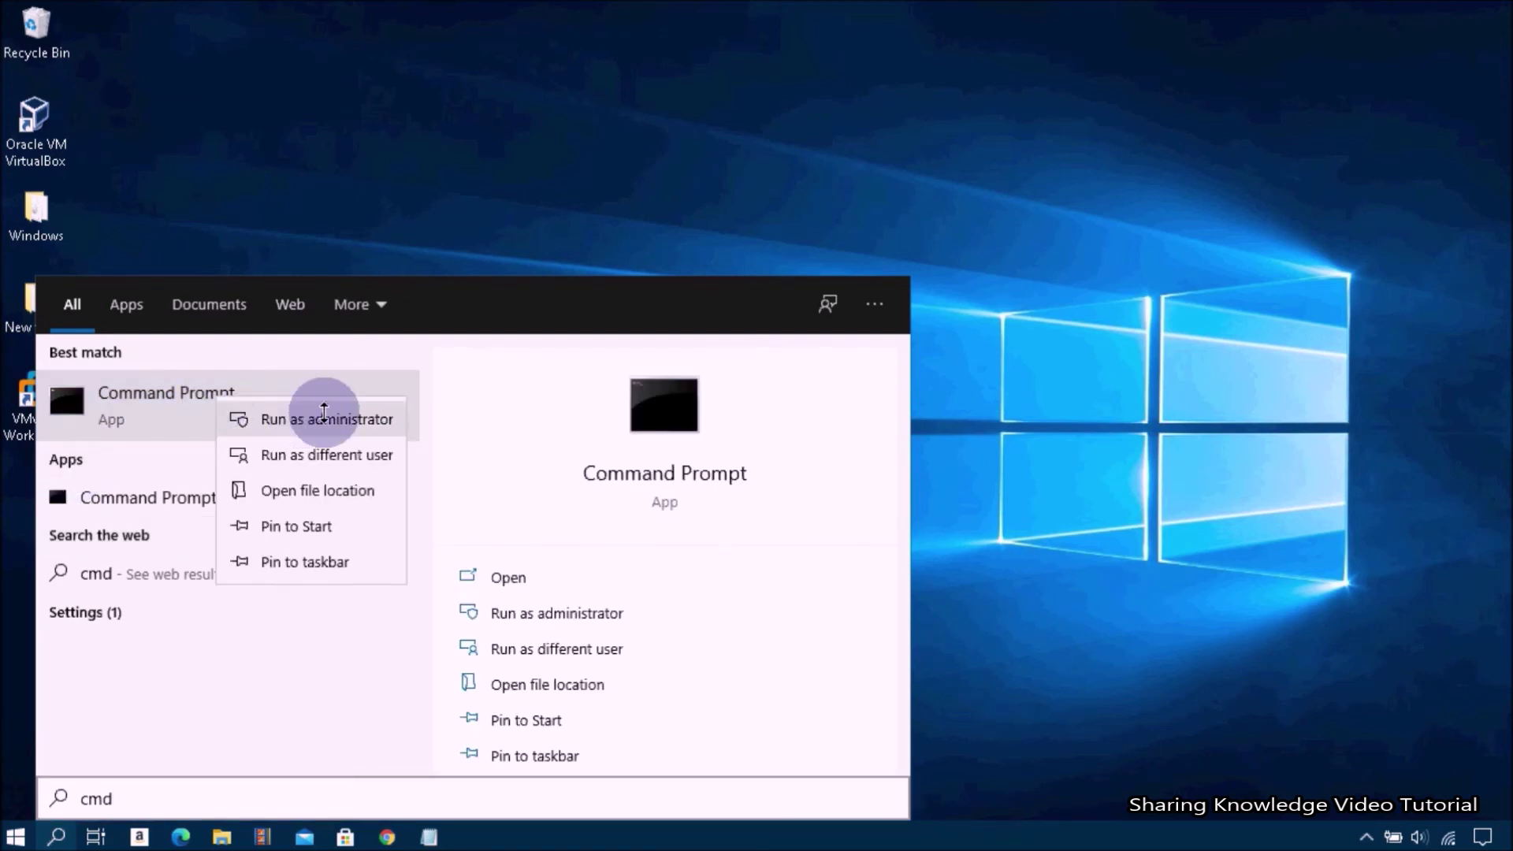
{"action": "left_click", "coordinate": [349, 418]}
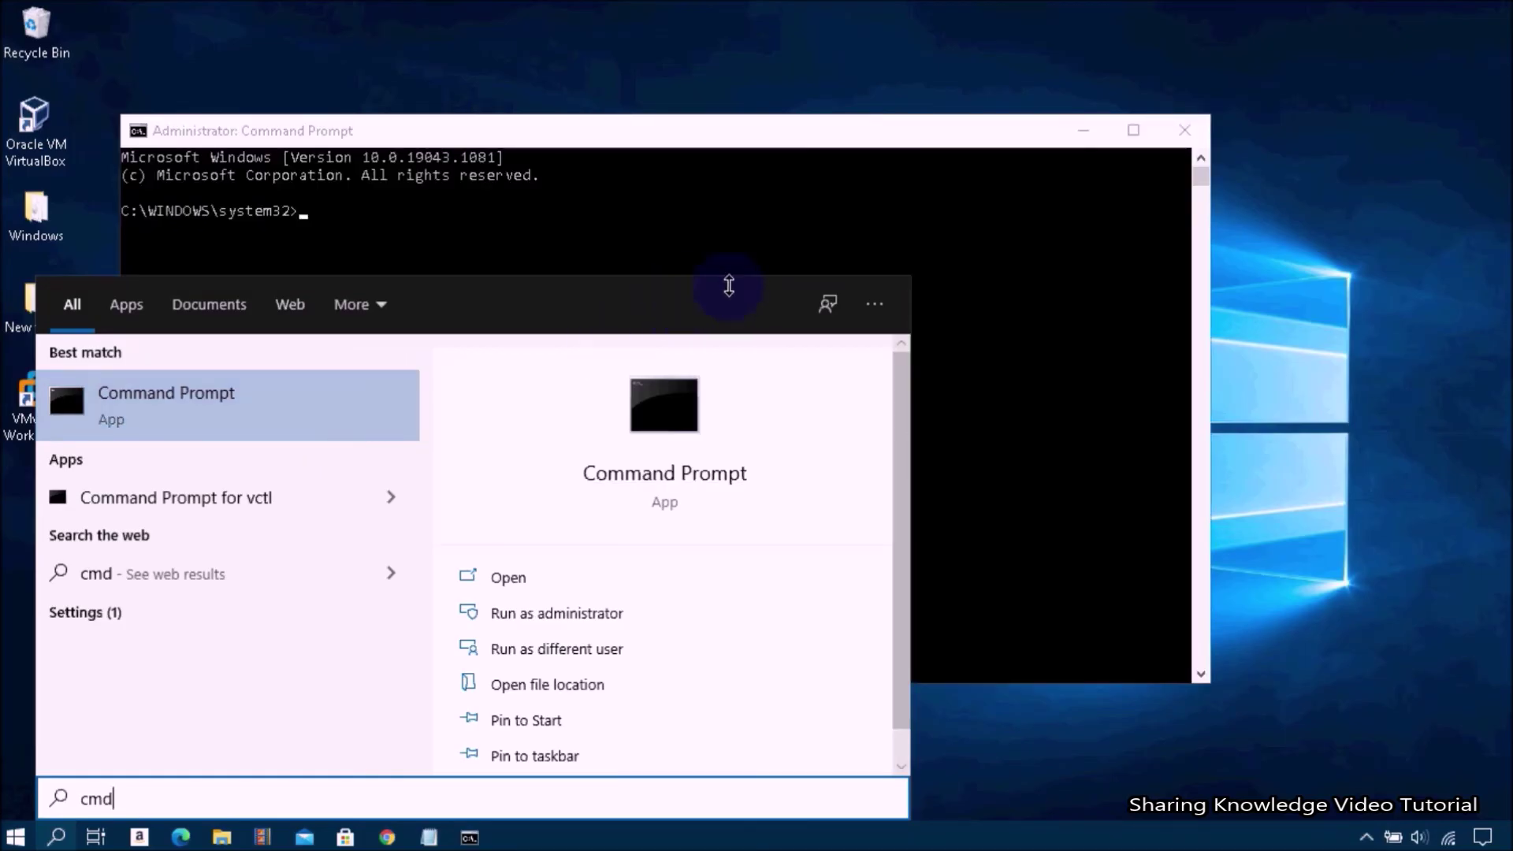
{"action": "left_click", "coordinate": [785, 171]}
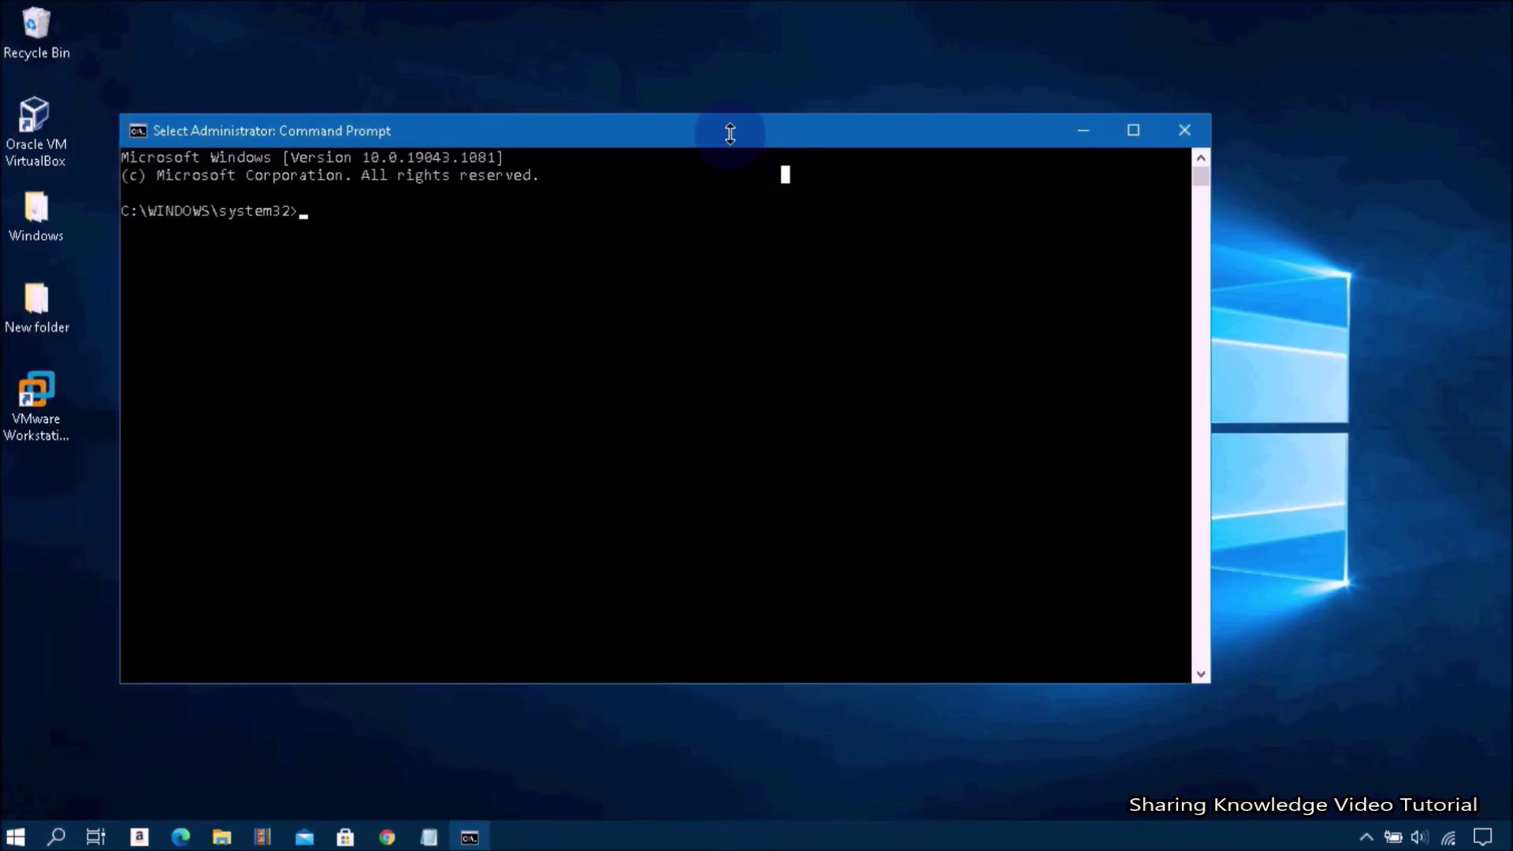
Run sfc /scannow to 100% verification with no integrity violations, then close the console
{"action": "left_click_drag", "start_coordinate": [731, 134], "coordinate": [827, 143]}
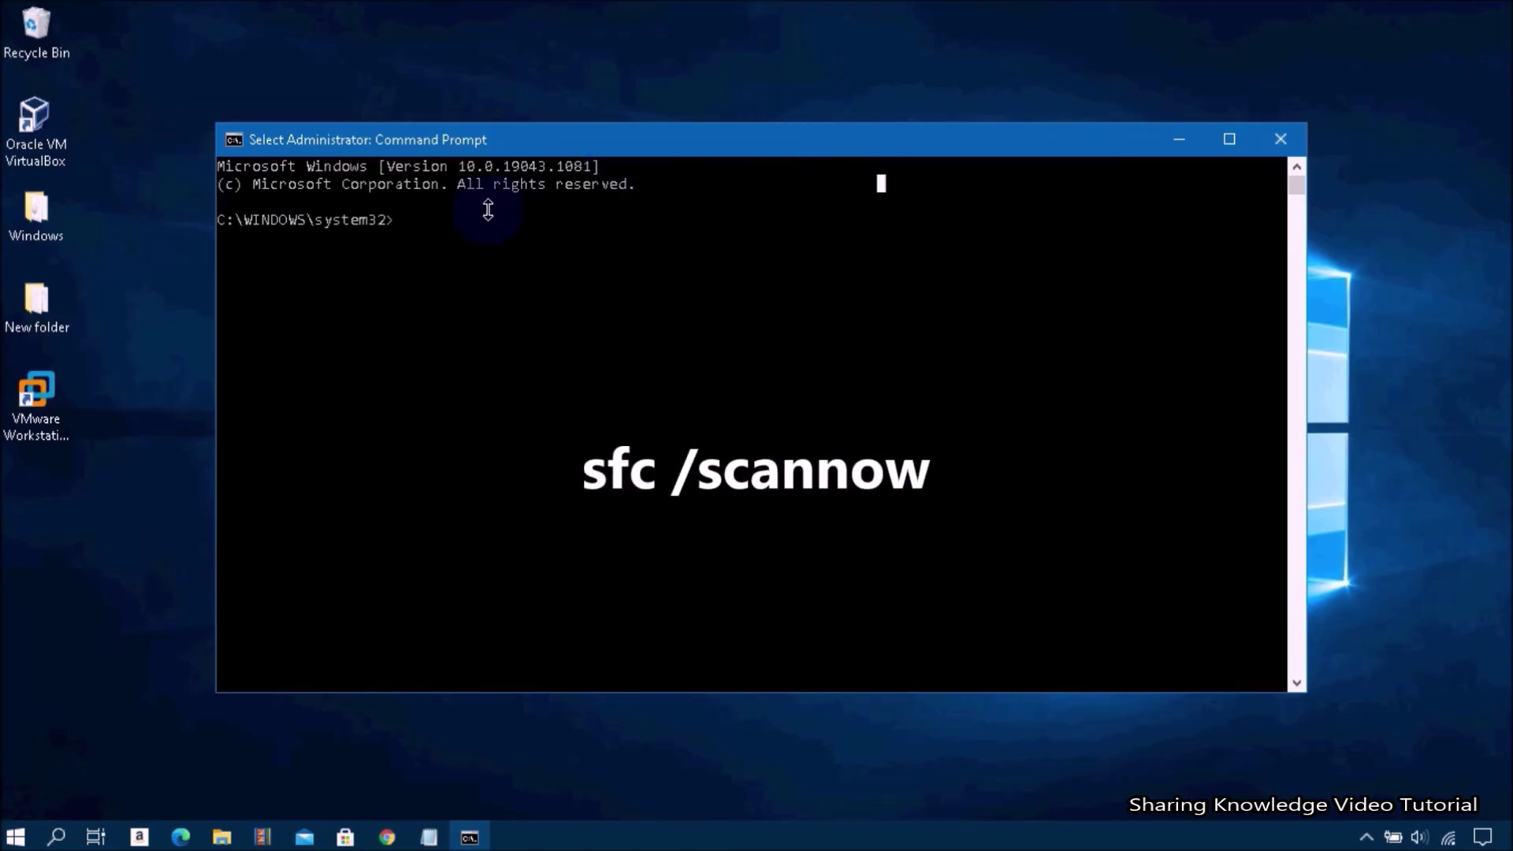
{"action": "type", "text": "sfc /scannow"}
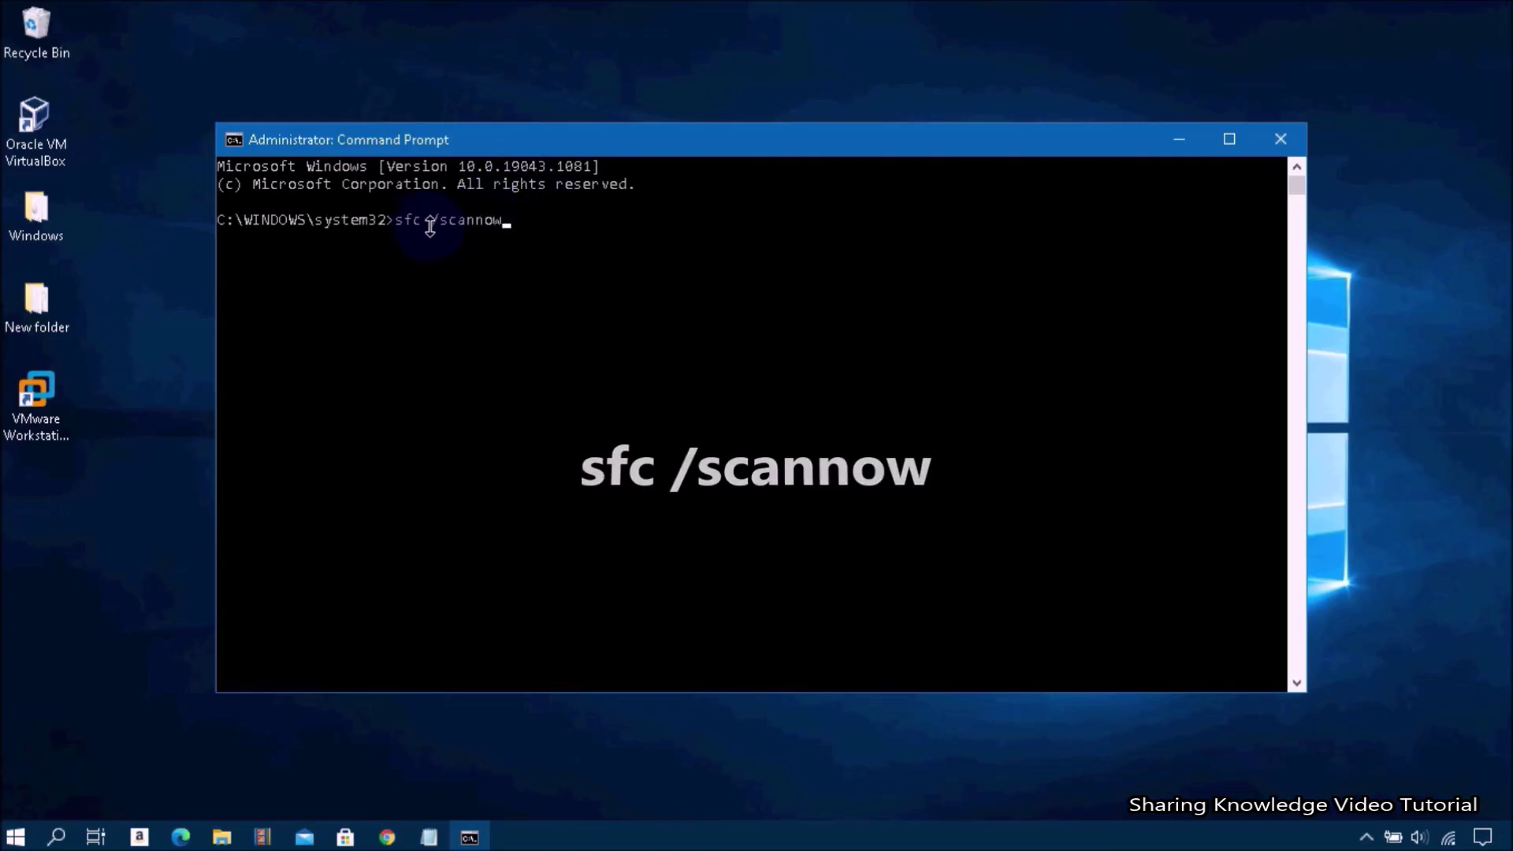
{"action": "key", "text": "Return"}
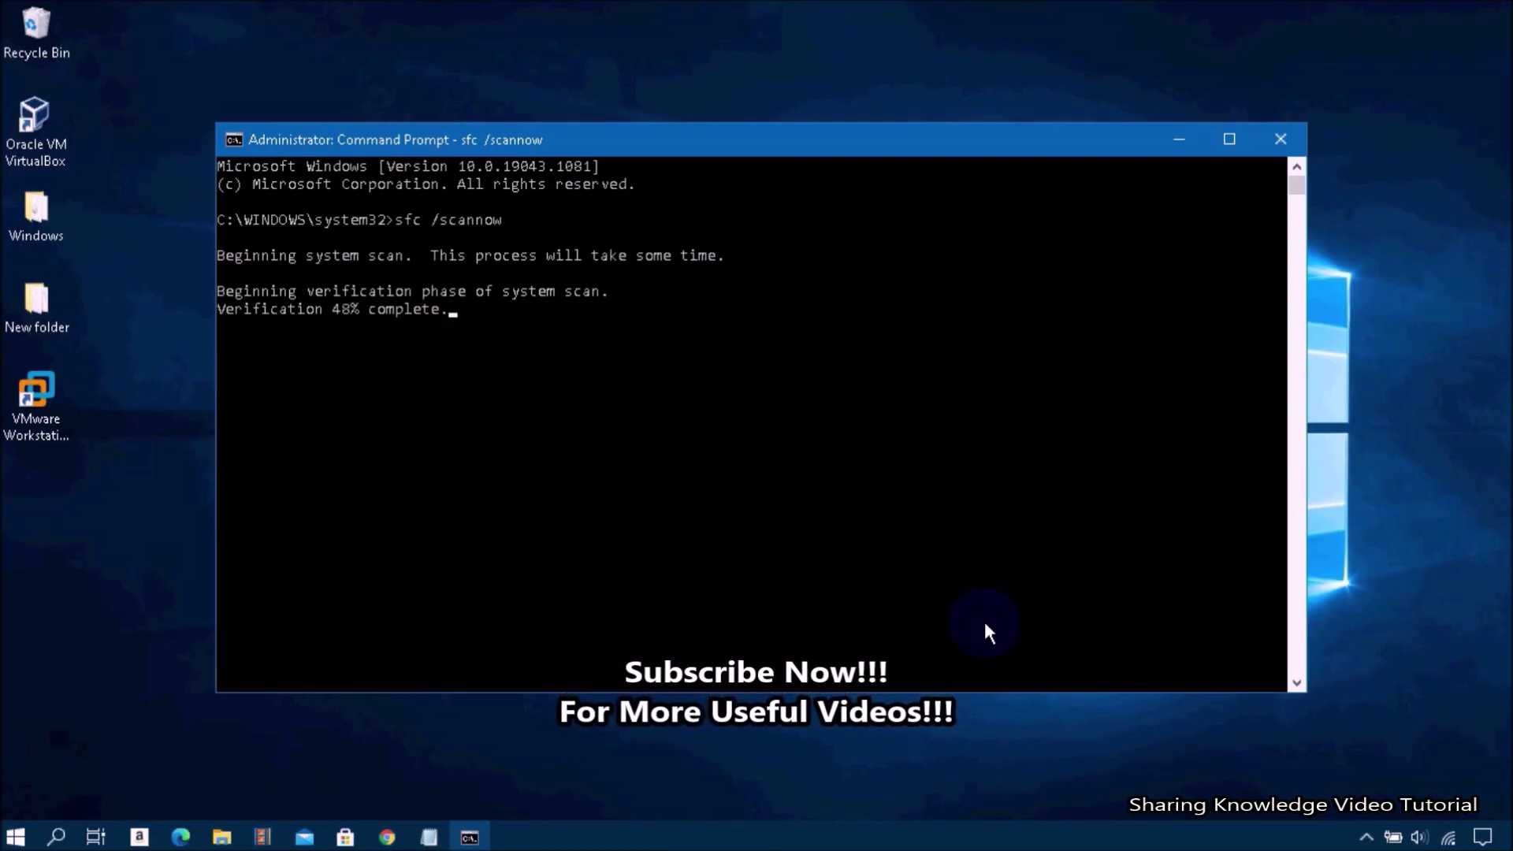
{"action": "left_click", "coordinate": [658, 731]}
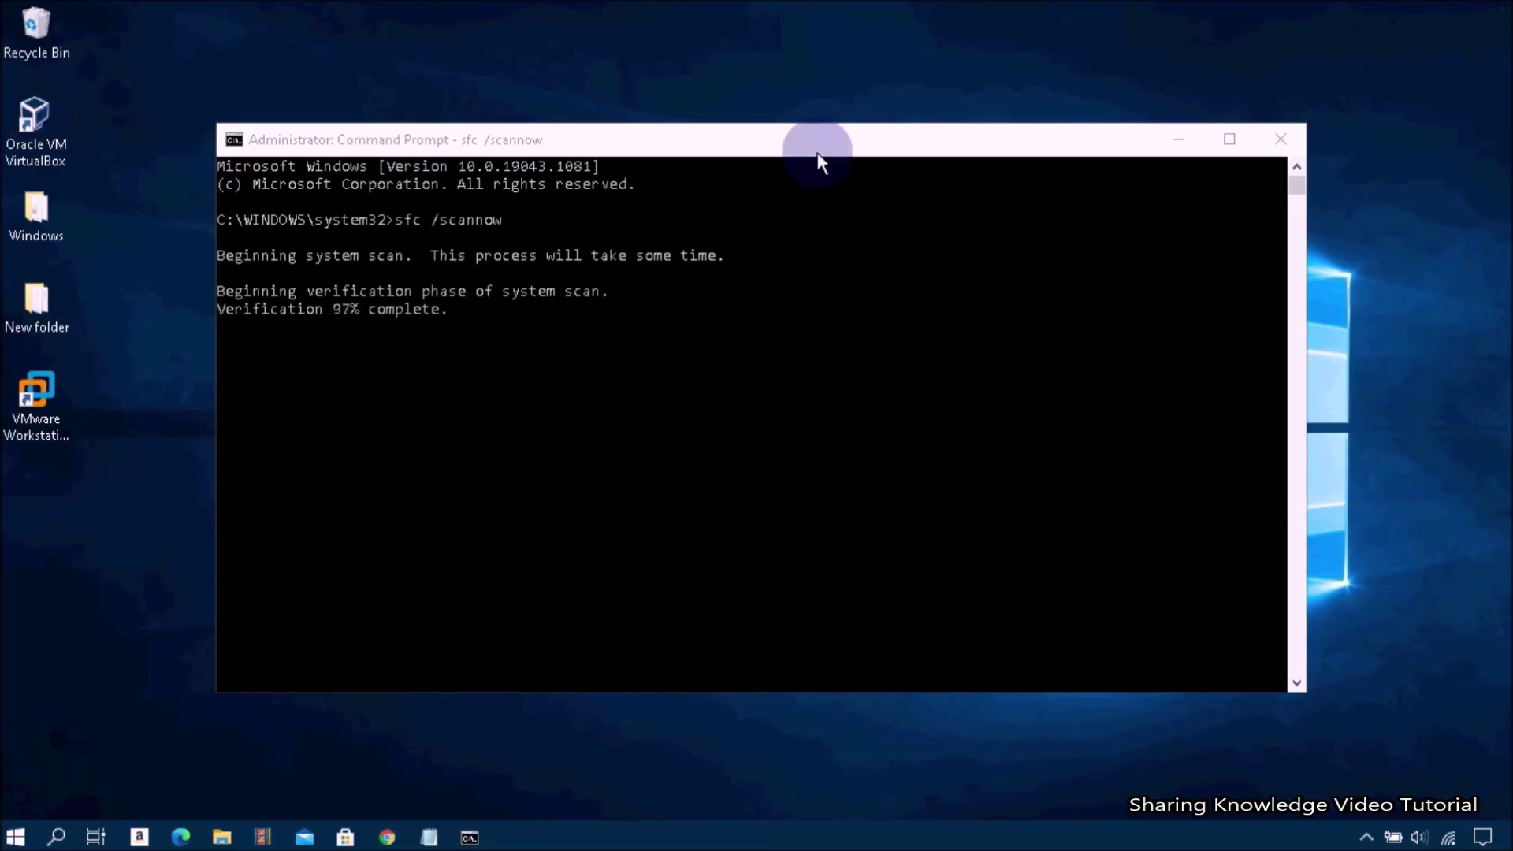
{"action": "left_click", "coordinate": [1280, 139]}
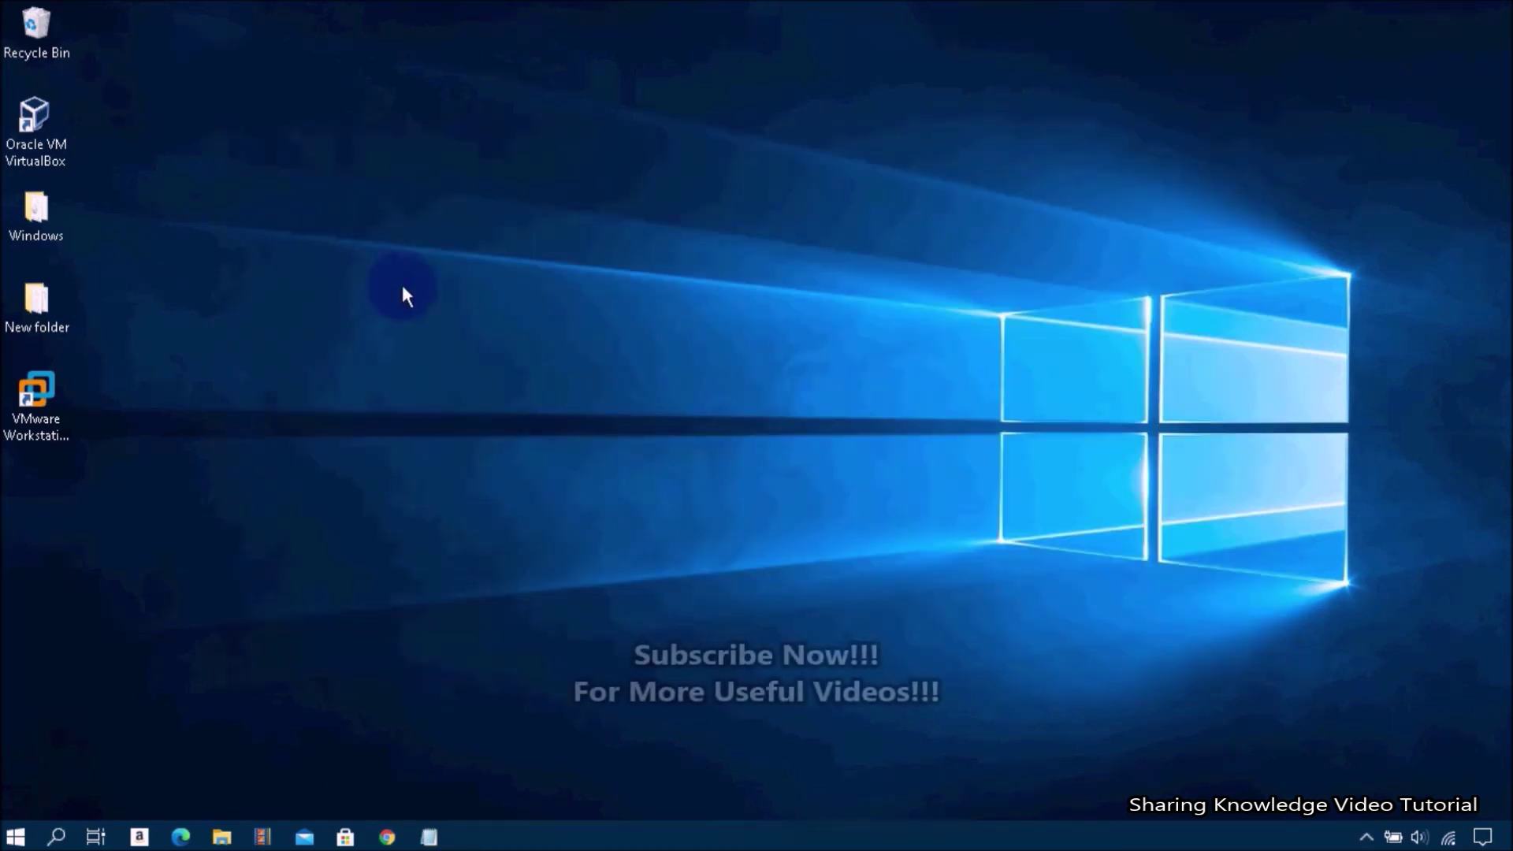